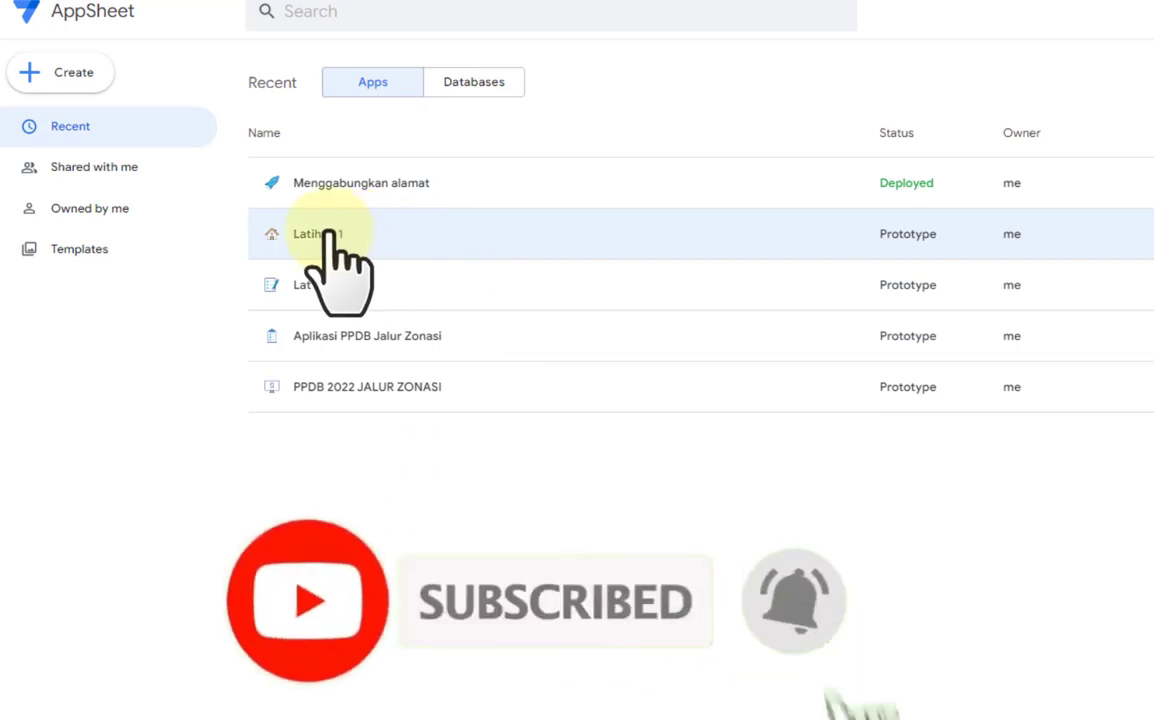
Open the Latihan 1 app and show its deployment check
{"action": "left_click", "coordinate": [330, 237]}
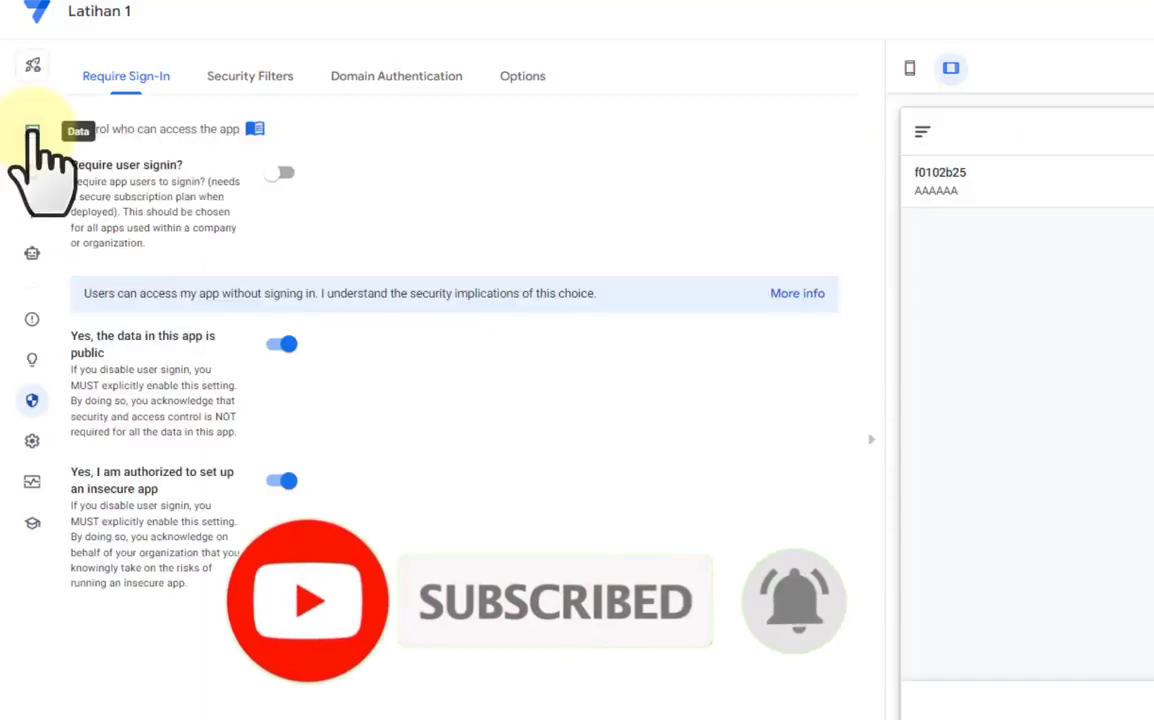
{"action": "left_click", "coordinate": [32, 133]}
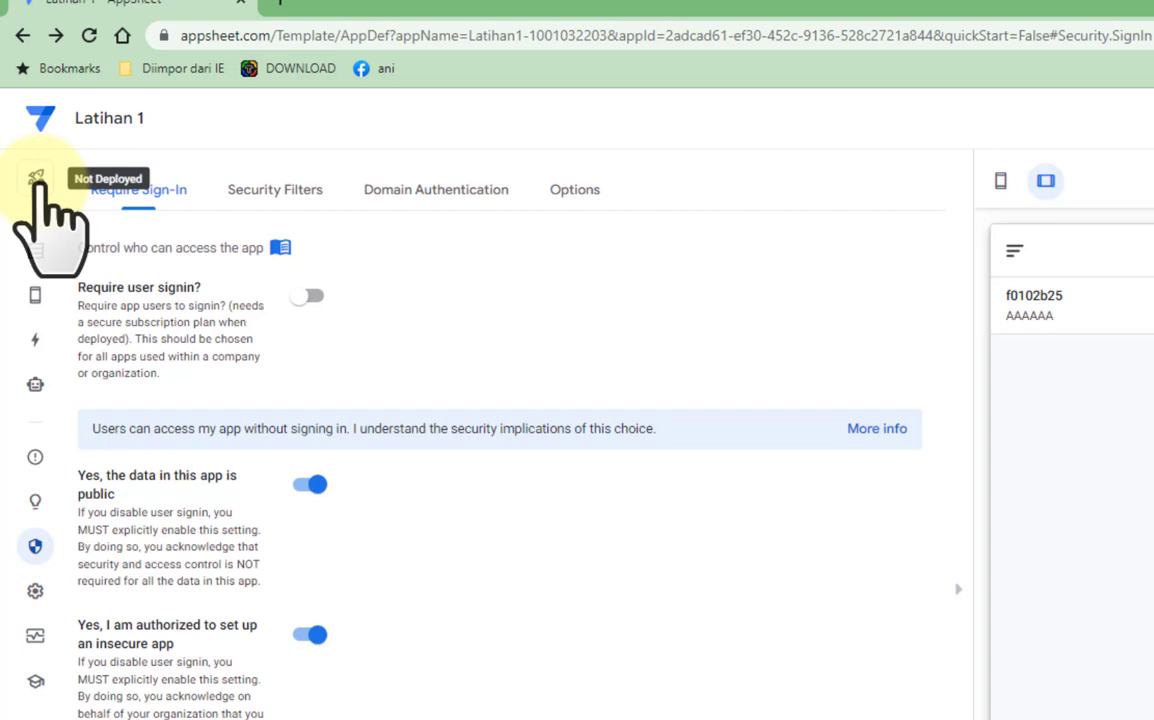
{"action": "left_click", "coordinate": [37, 180]}
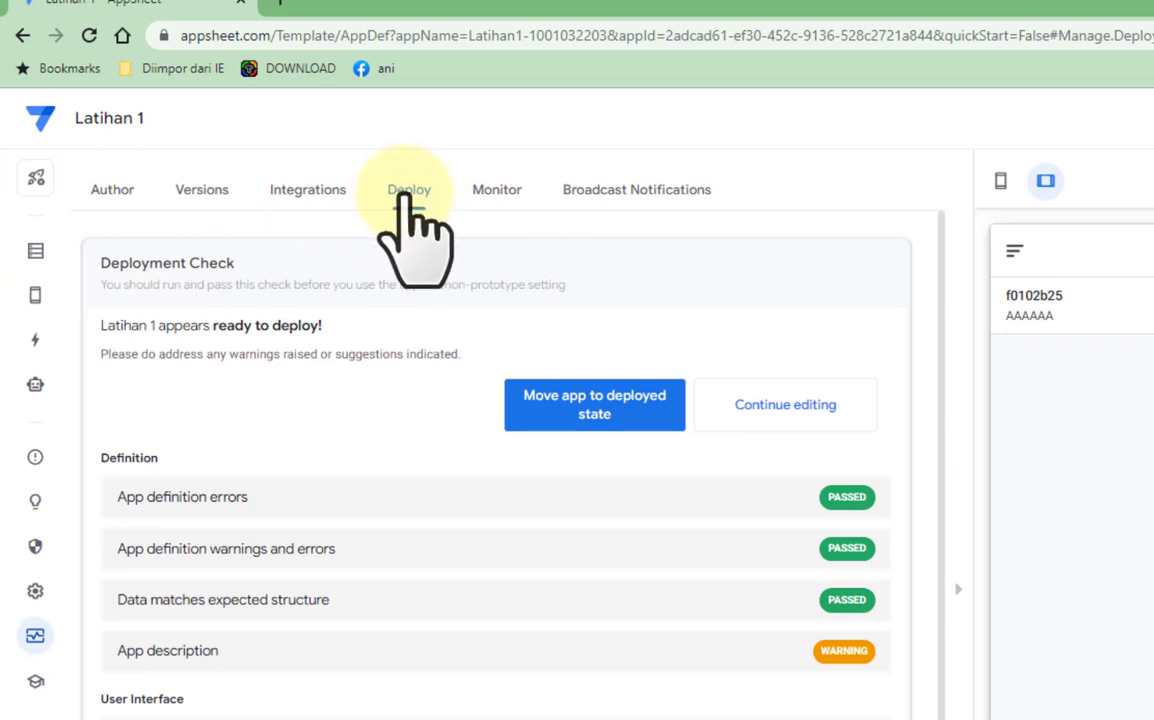
{"action": "scroll", "coordinate": [418, 494], "scroll_direction": "down", "scroll_amount": 1}
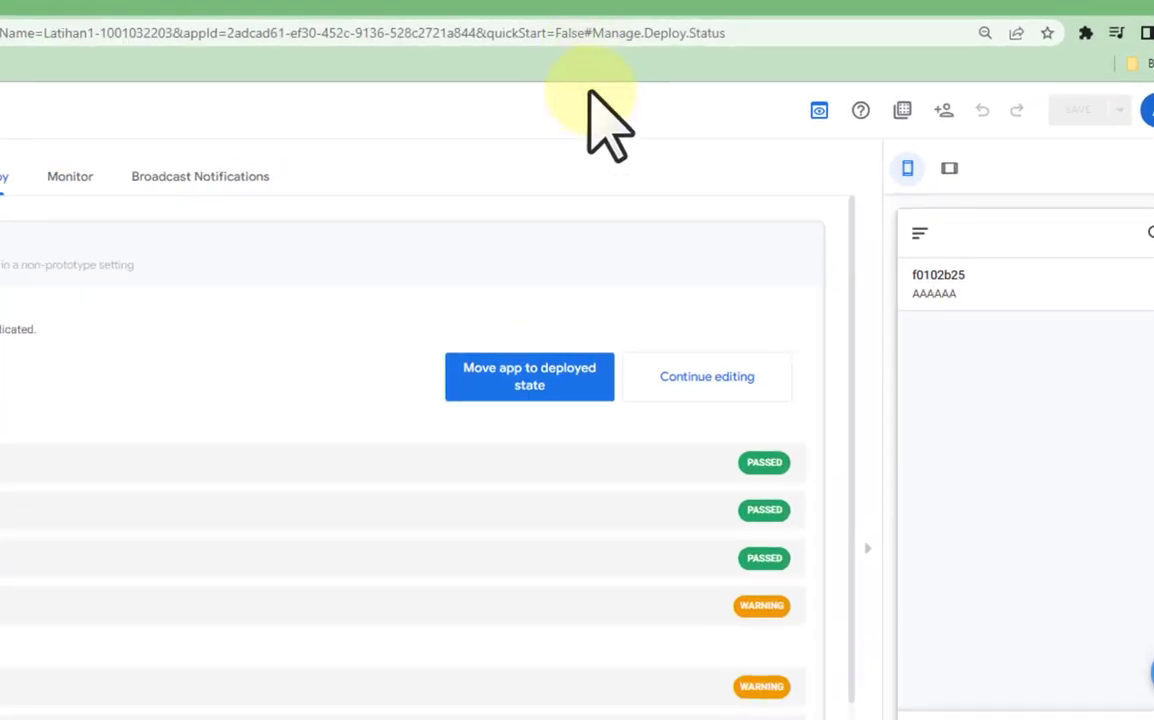
Translate the deployment check page into Indonesian and read the help on the short app description warning, returning to the editor
{"action": "right_click", "coordinate": [592, 95]}
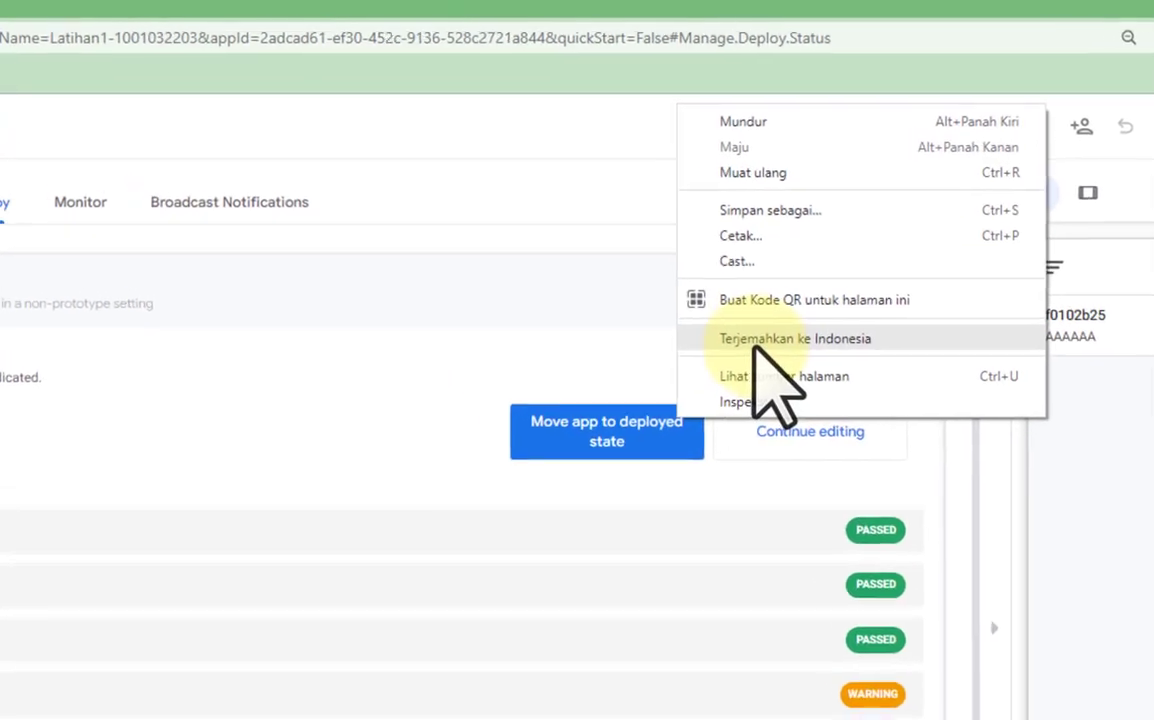
{"action": "left_click", "coordinate": [780, 350]}
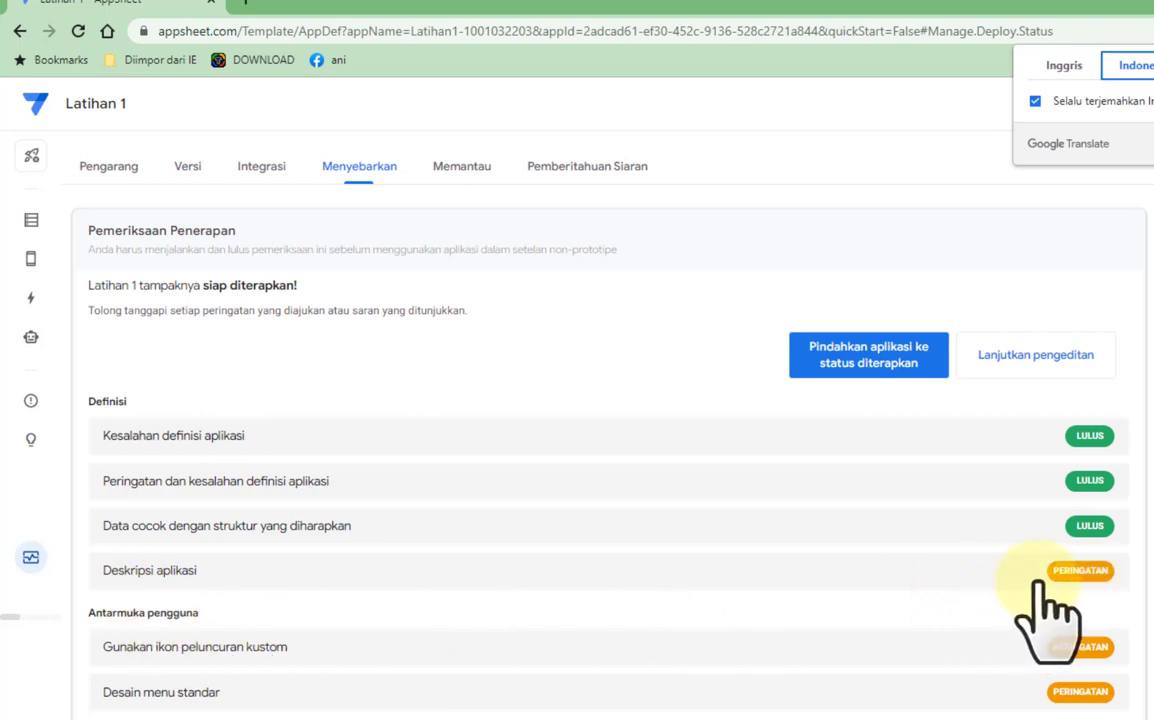
{"action": "left_click", "coordinate": [1066, 574]}
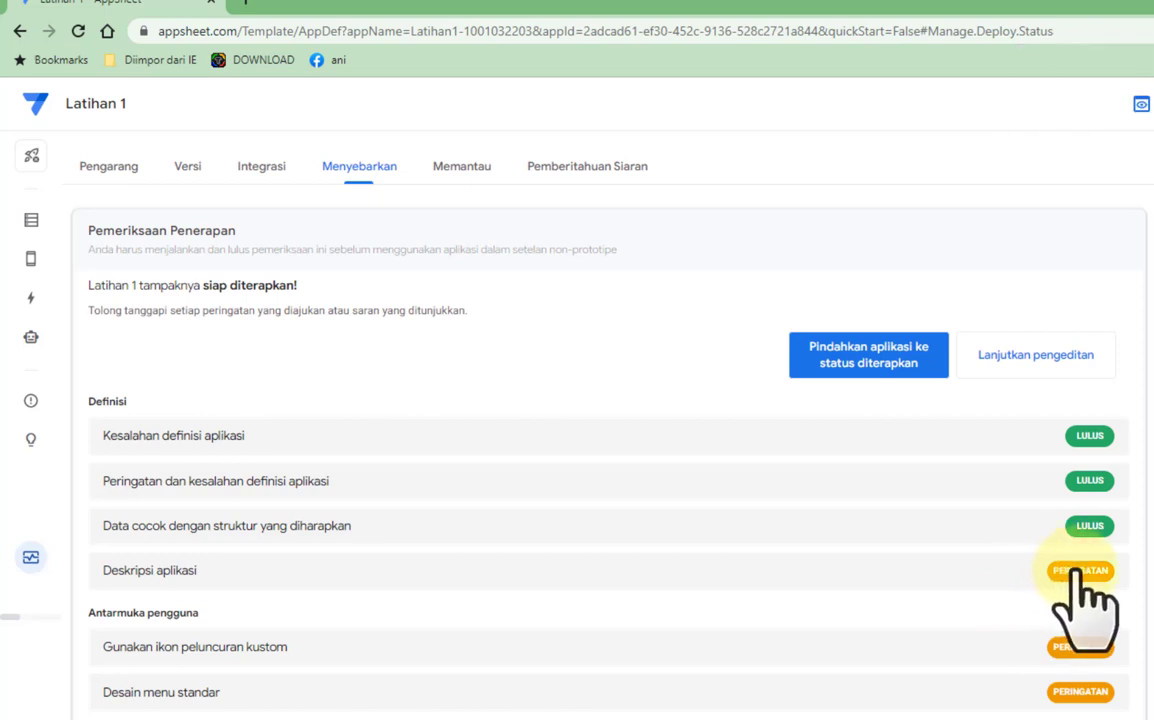
{"action": "left_click", "coordinate": [1077, 572]}
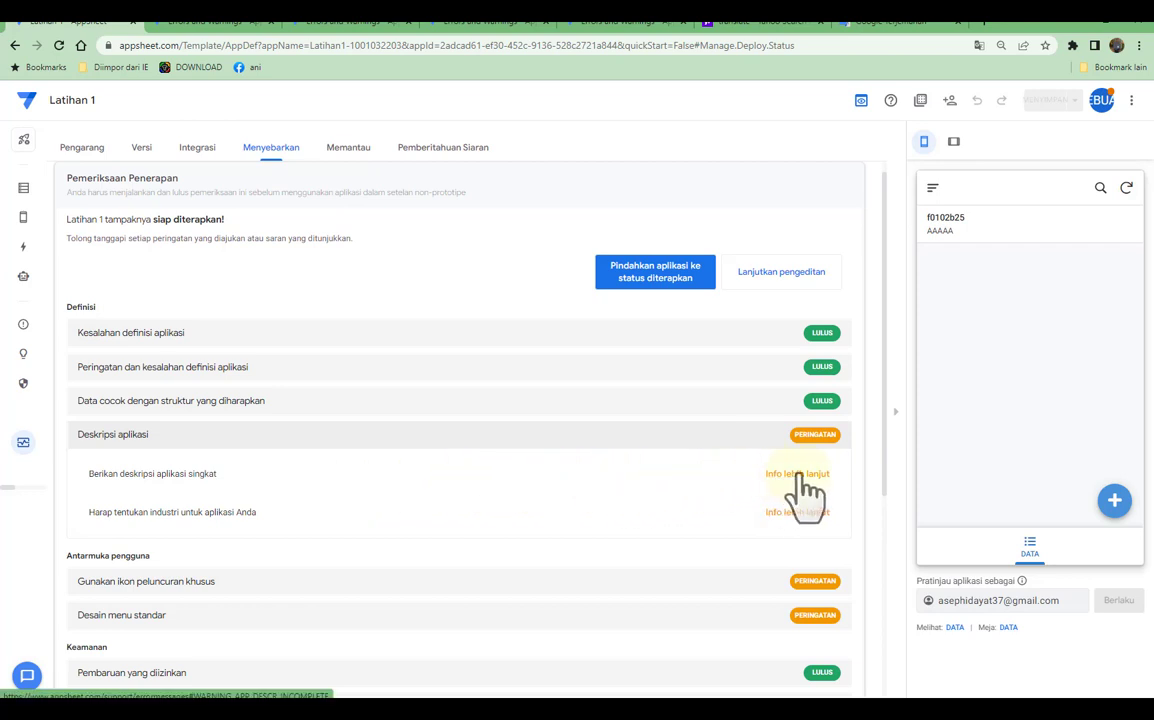
{"action": "left_click", "coordinate": [800, 478]}
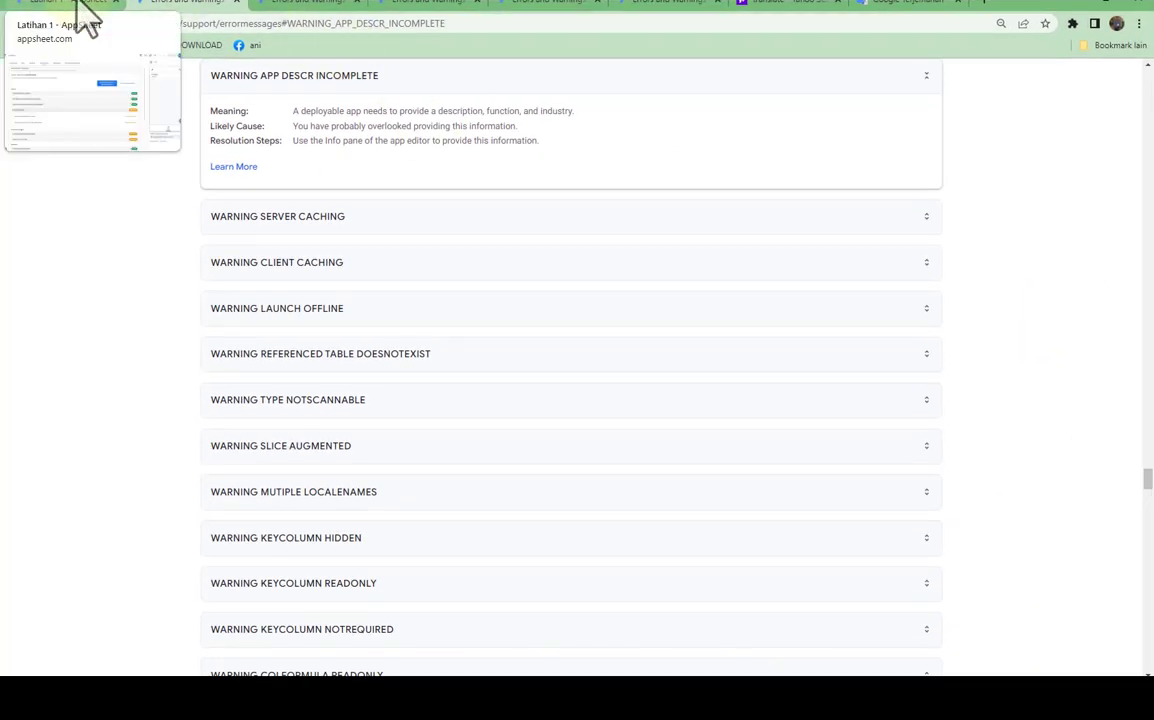
{"action": "left_click", "coordinate": [88, 20]}
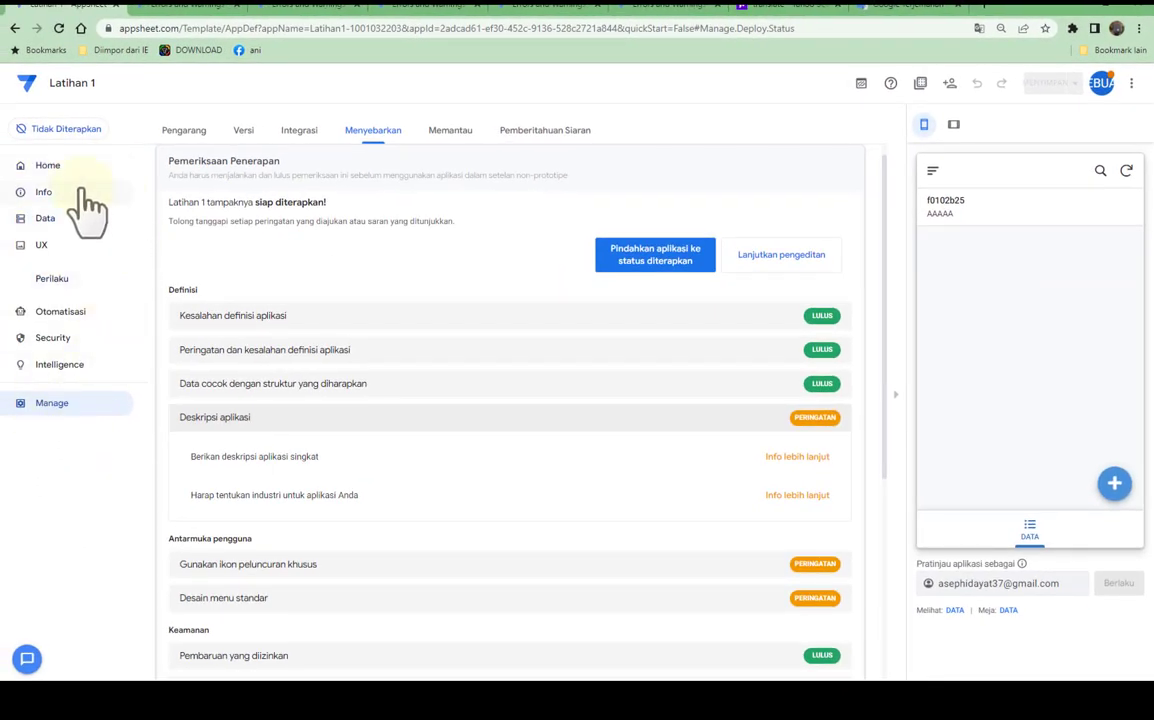
Open the app's Info pane and switch the page language back to English
{"action": "left_click", "coordinate": [45, 193]}
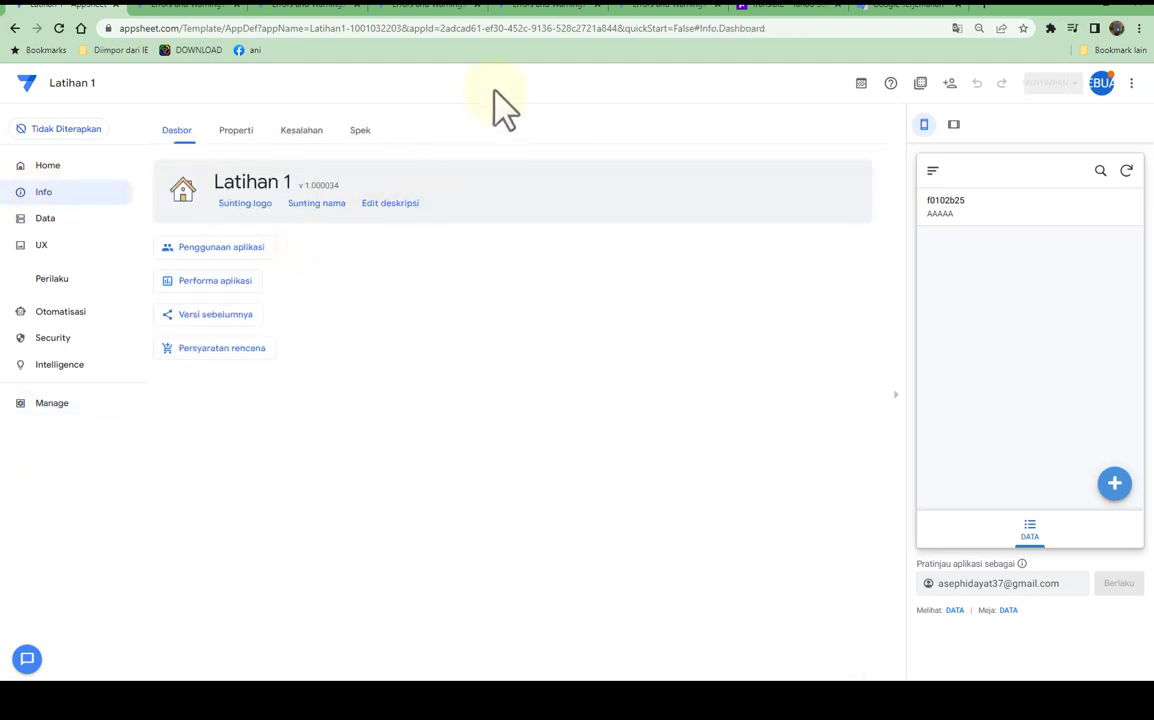
{"action": "right_click", "coordinate": [470, 80]}
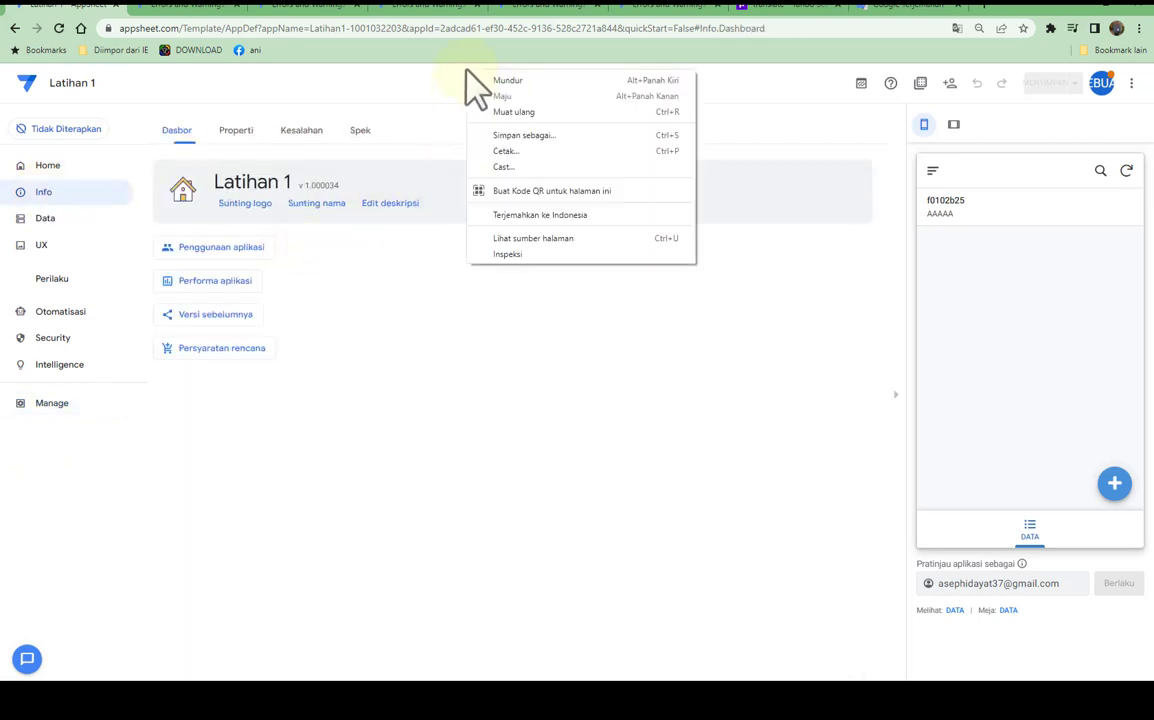
{"action": "left_click", "coordinate": [524, 214]}
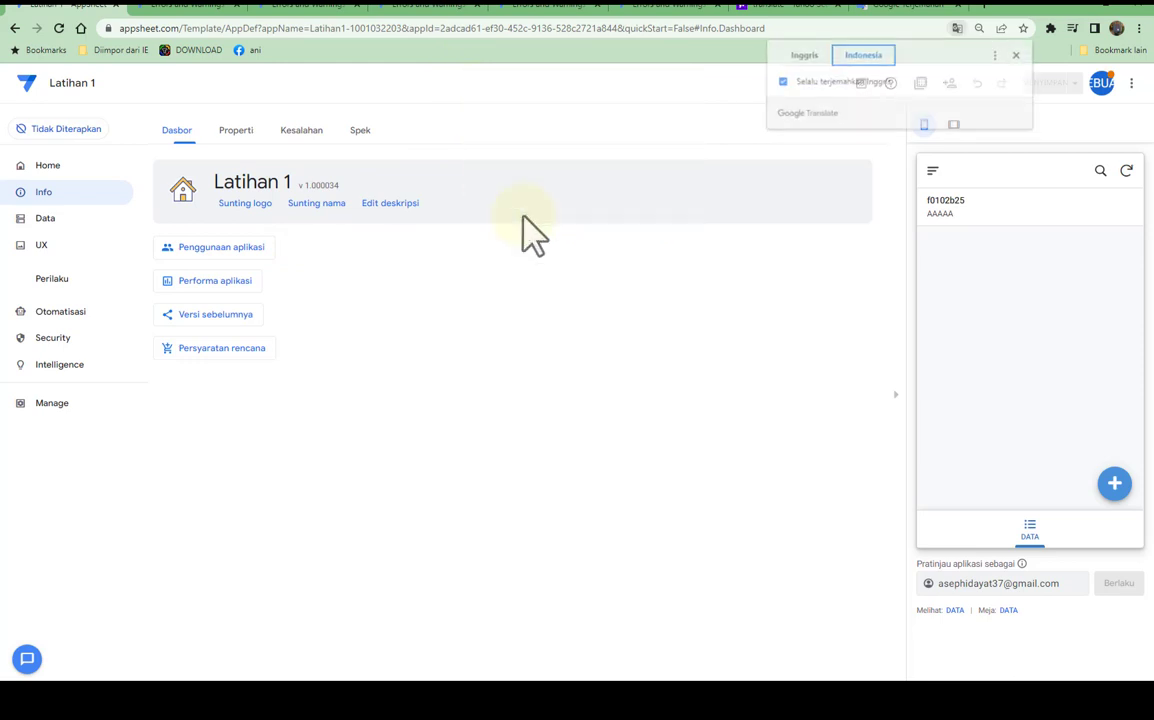
{"action": "left_click", "coordinate": [803, 55]}
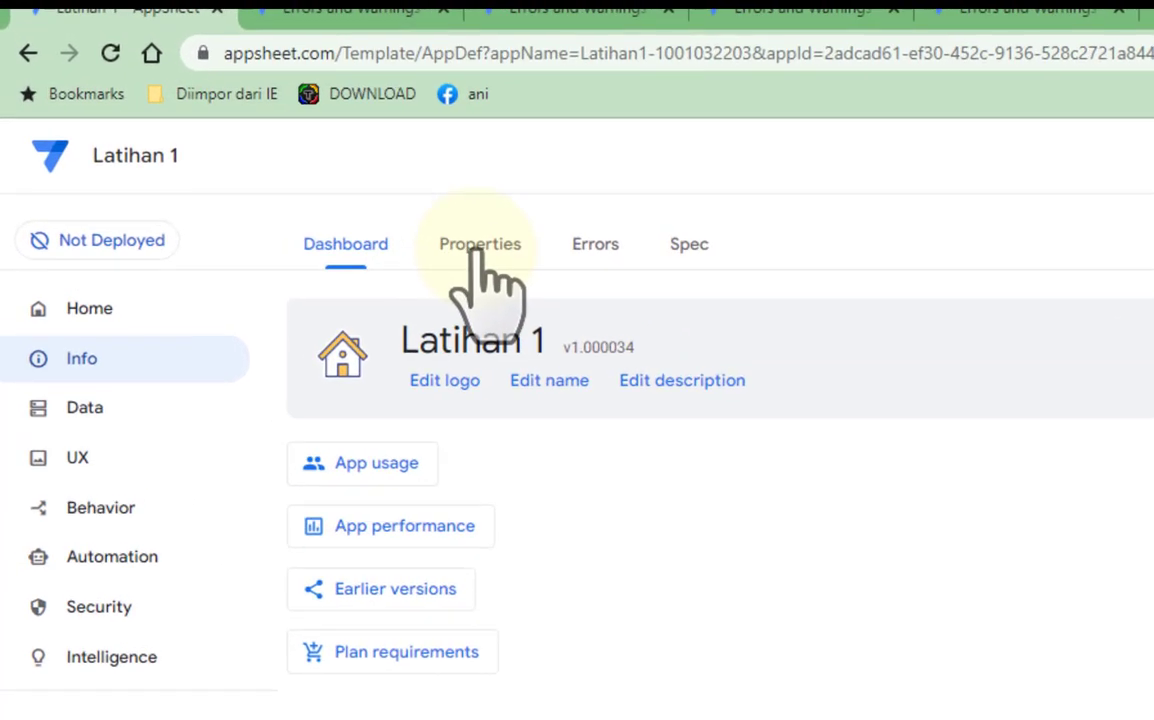
Open the App Properties section and set the short description to "Latihan Appsheet"
{"action": "left_click", "coordinate": [479, 252]}
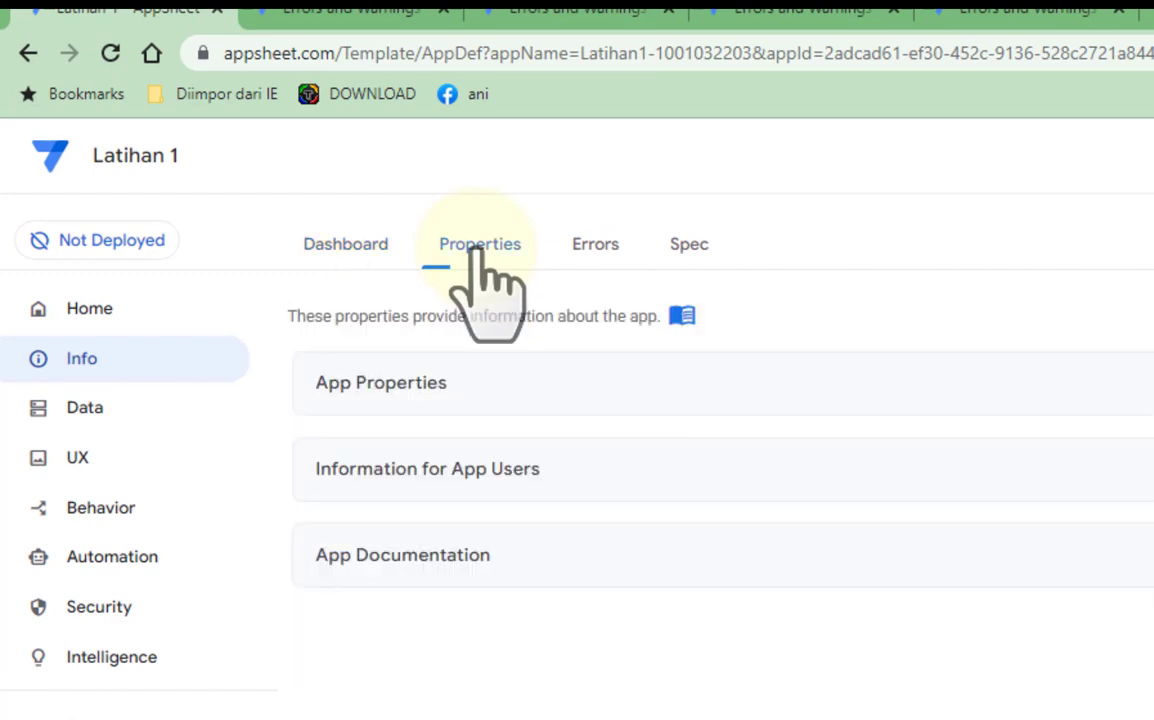
{"action": "left_click", "coordinate": [382, 386]}
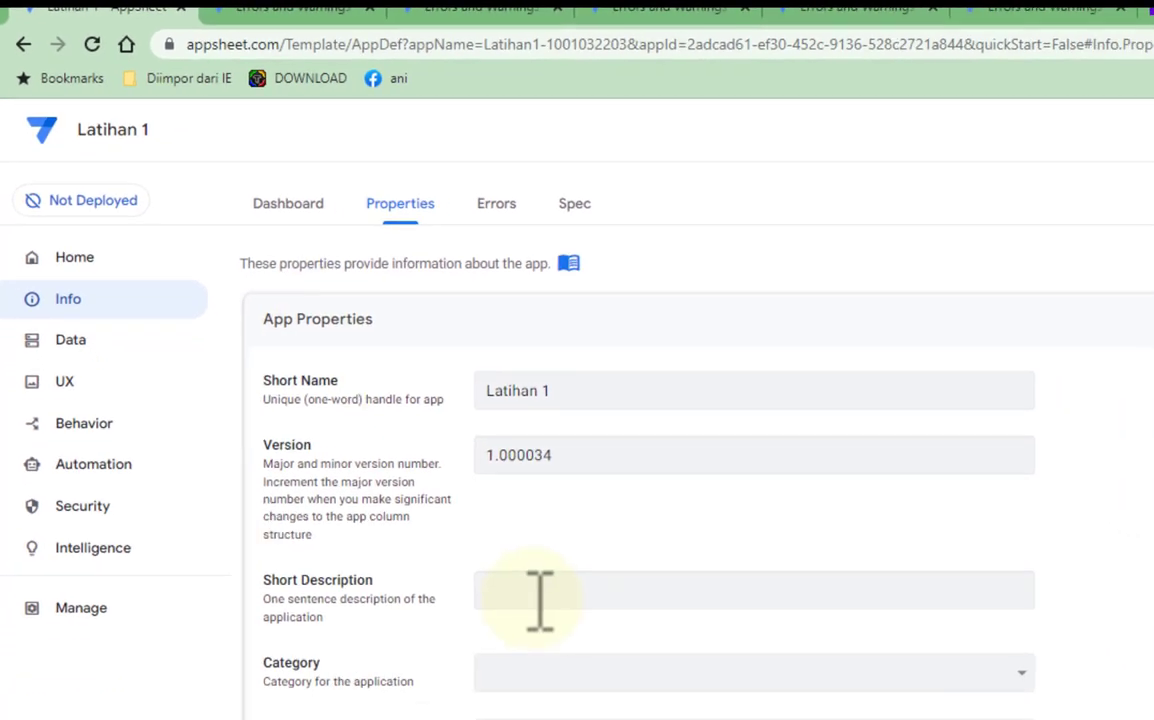
{"action": "left_click", "coordinate": [639, 717]}
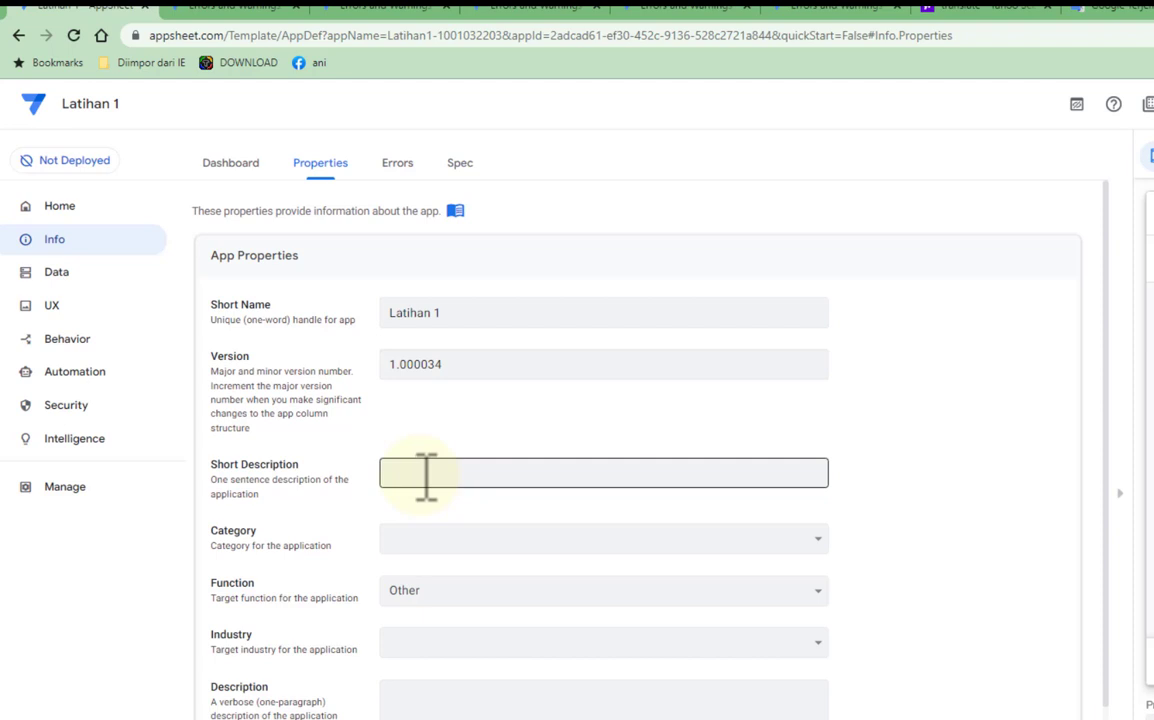
{"action": "left_click", "coordinate": [426, 477]}
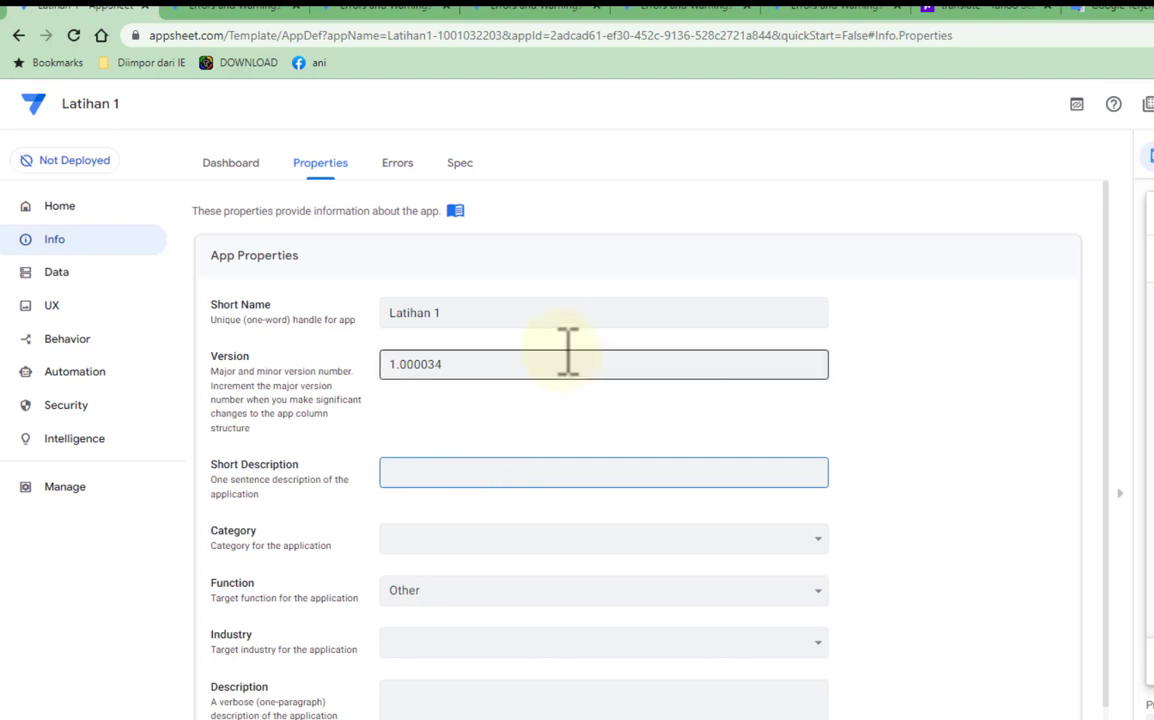
{"action": "type", "text": "Latihan Appsheet"}
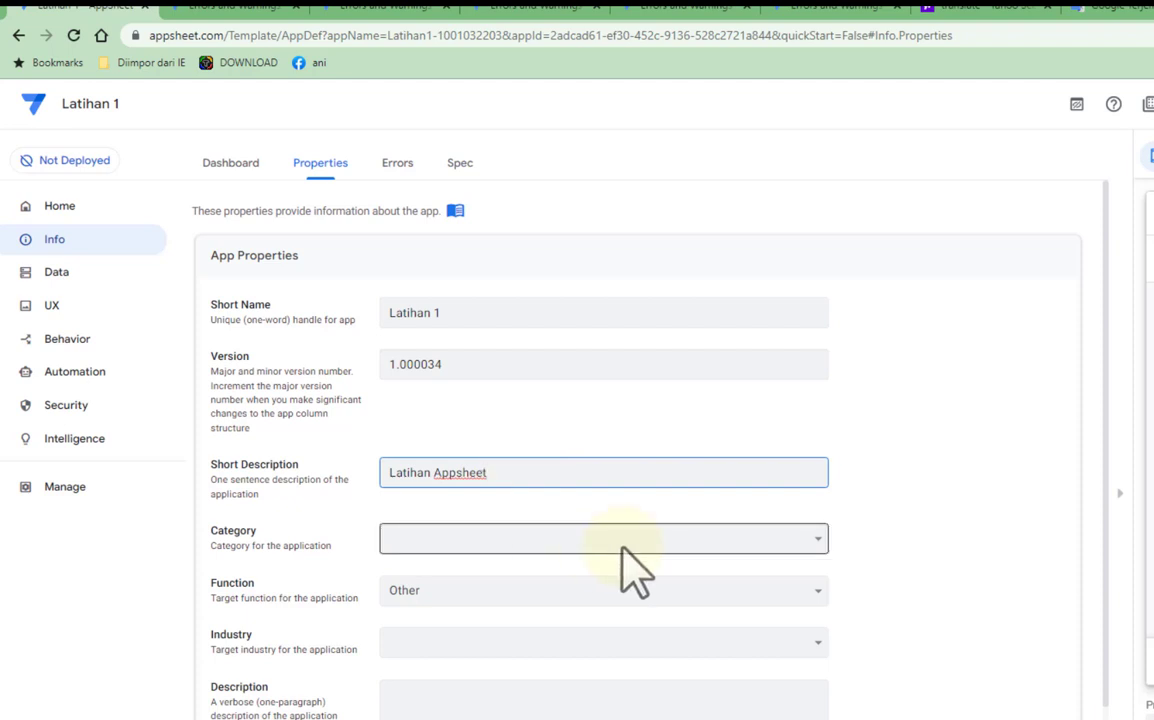
Set the app's category to Custom Apps and its industry to Education
{"action": "left_click", "coordinate": [684, 542]}
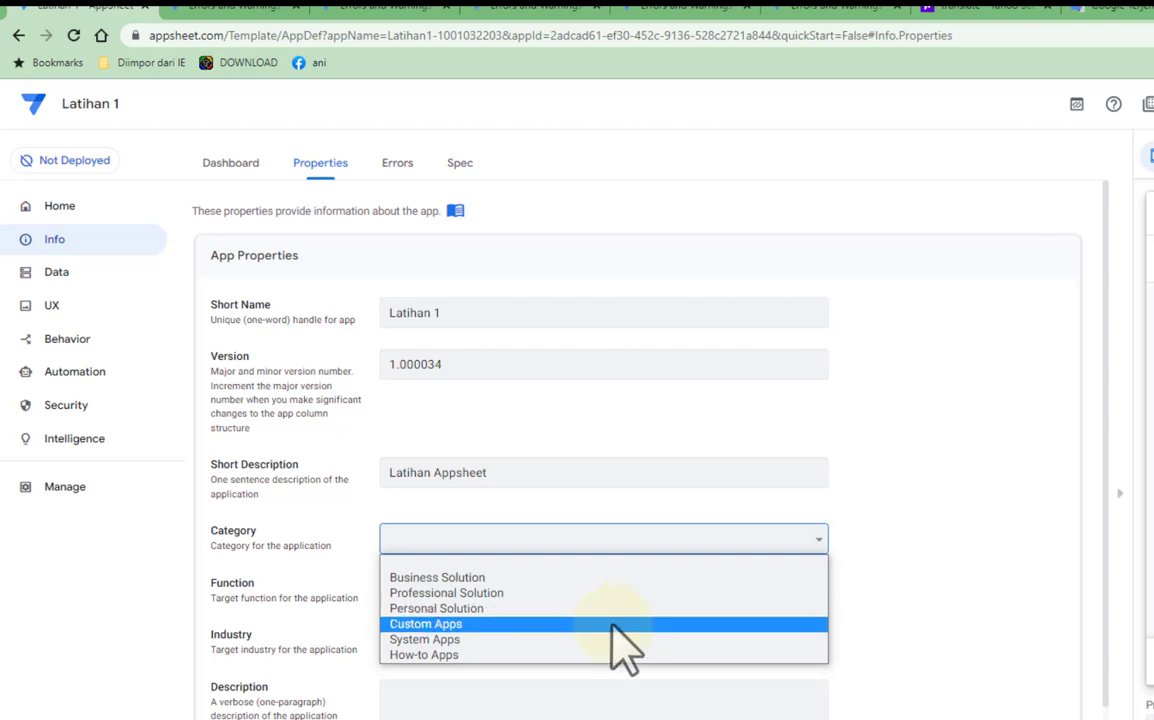
{"action": "left_click", "coordinate": [611, 623]}
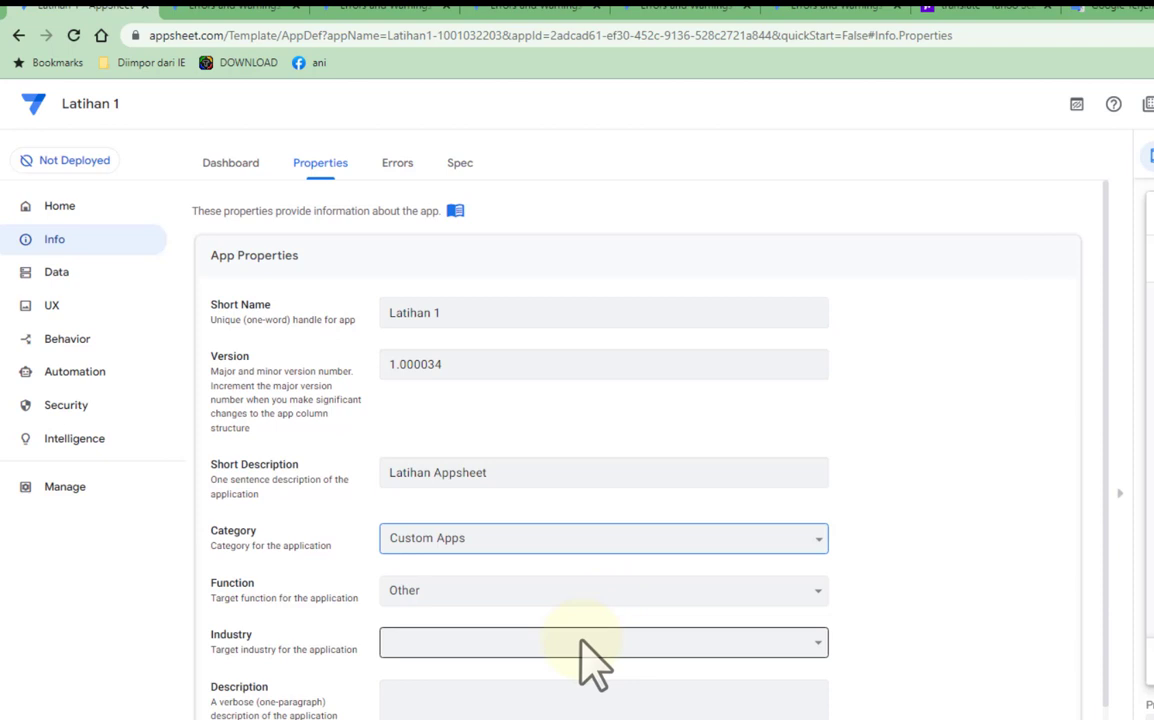
{"action": "left_click", "coordinate": [595, 660]}
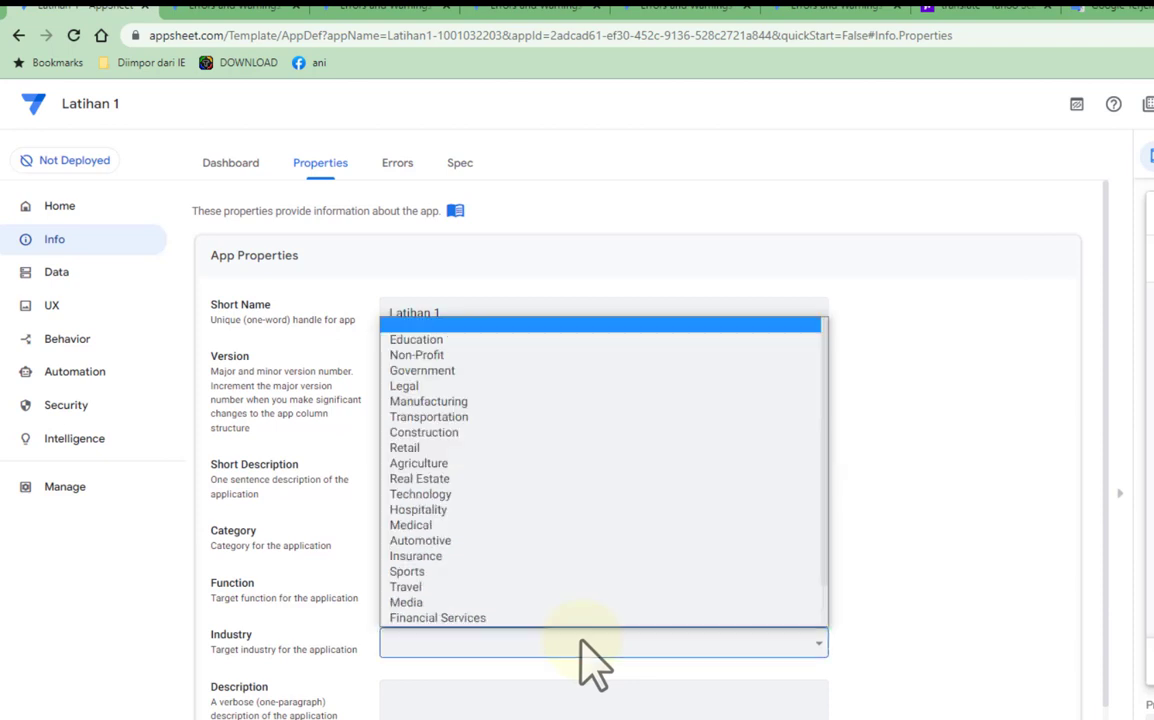
{"action": "scroll", "coordinate": [579, 612], "scroll_direction": "down", "scroll_amount": 2}
{"action": "scroll", "coordinate": [565, 490], "scroll_direction": "up", "scroll_amount": 2}
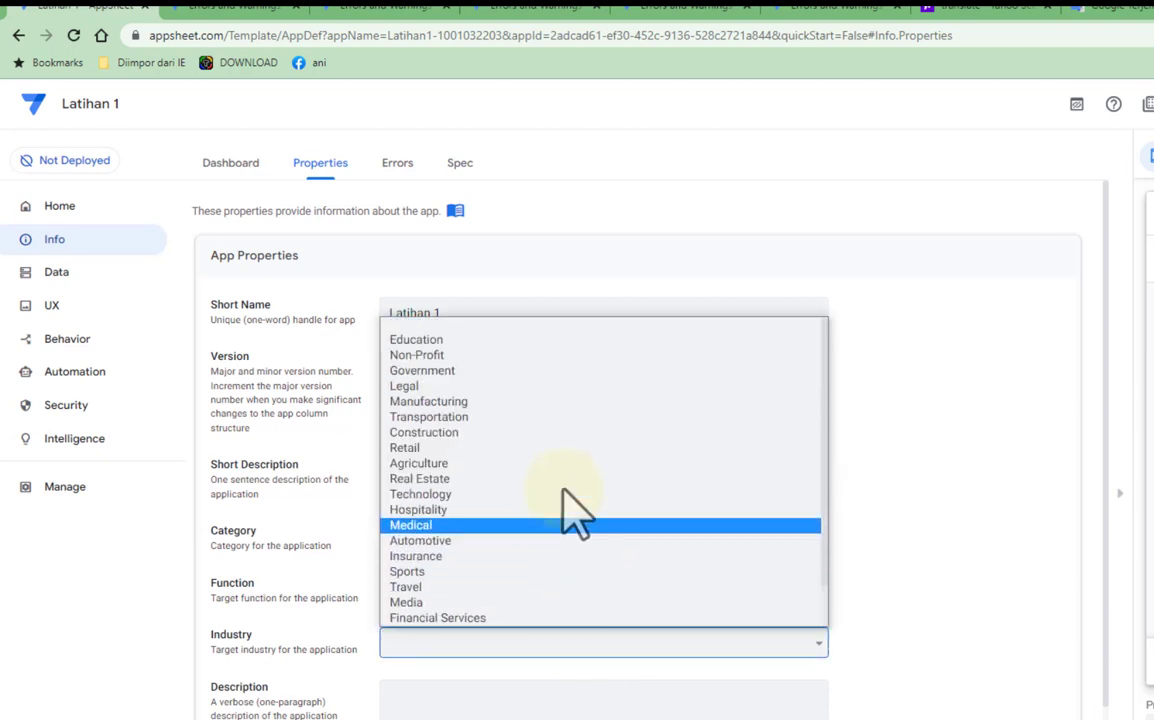
{"action": "left_click", "coordinate": [500, 340]}
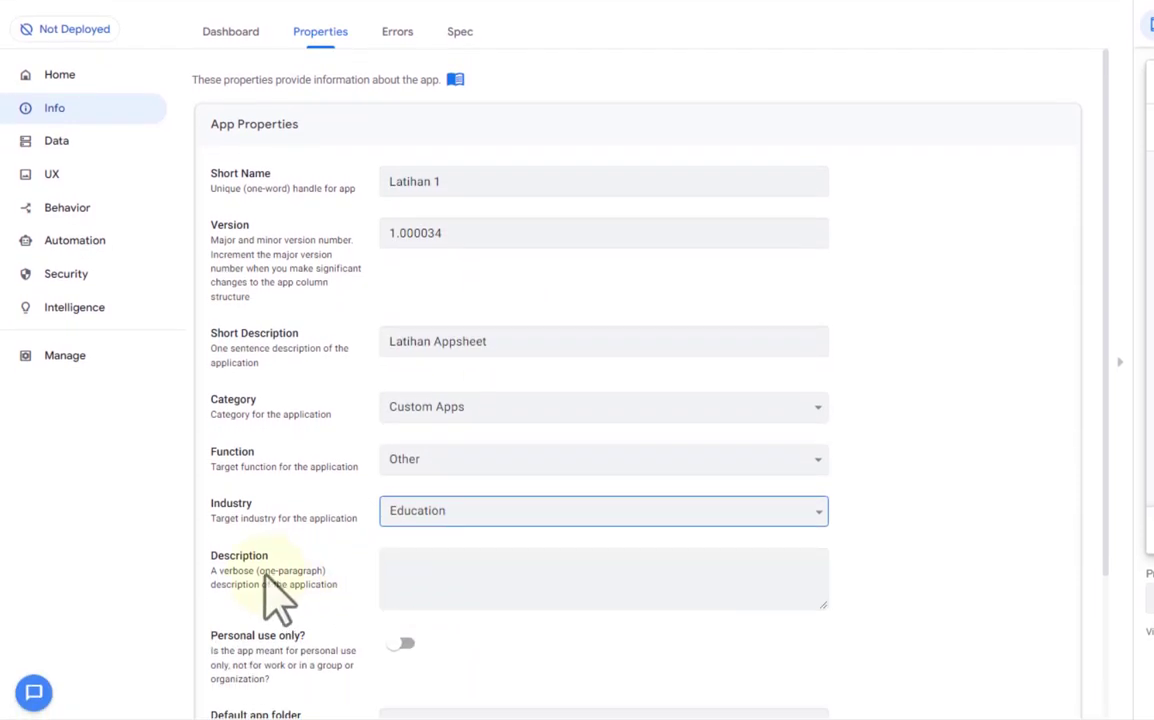
Enter "Latihan Appsheet Type kolom teks" as the app's full description and save the app
{"action": "left_click", "coordinate": [419, 578]}
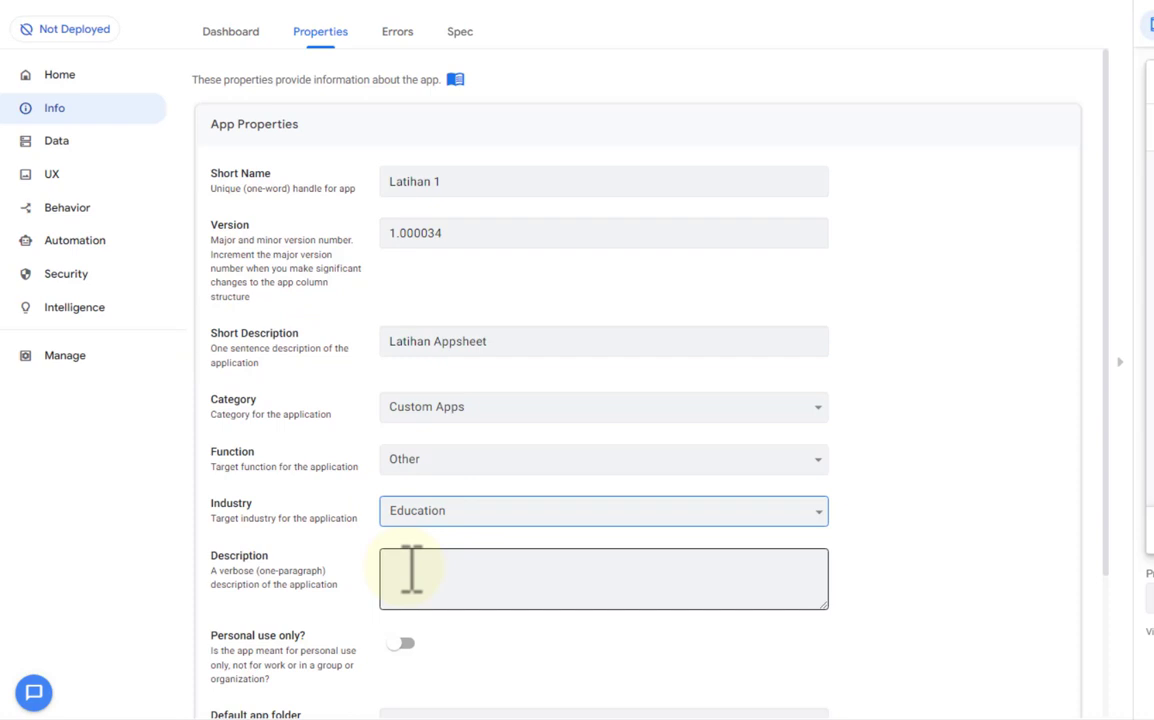
{"action": "left_click", "coordinate": [441, 562]}
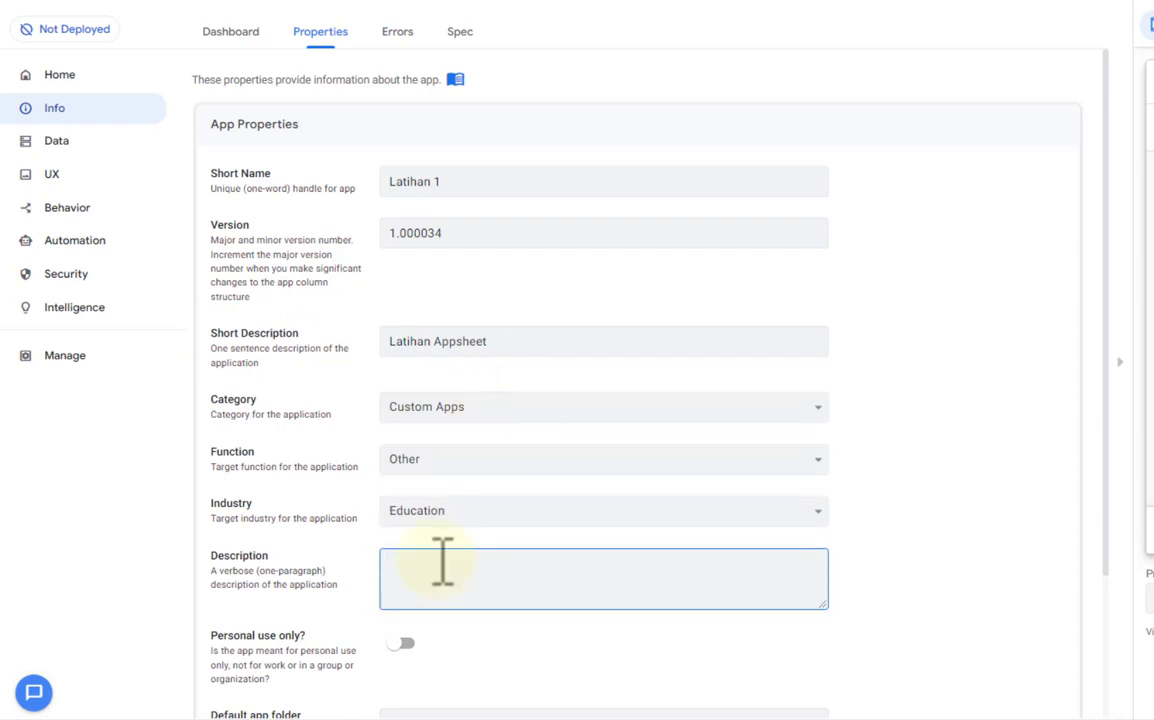
{"action": "type", "text": "Latihan Appsheet"}
{"action": "key", "text": "ctrl+z"}
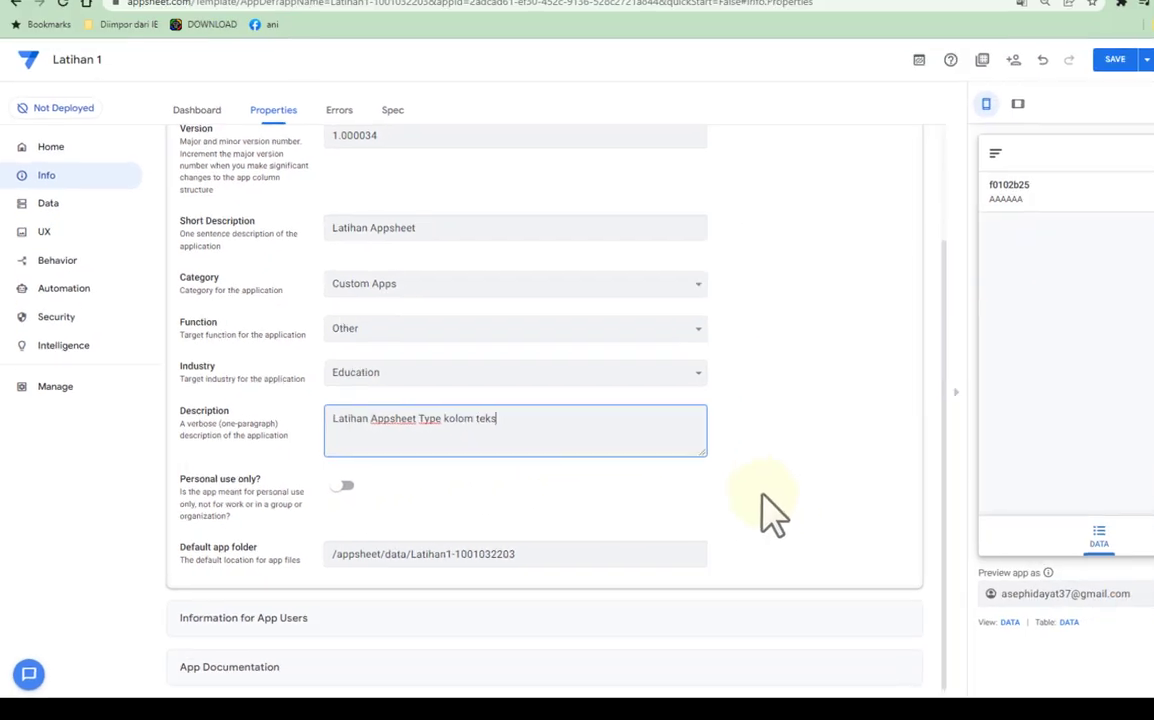
{"action": "scroll", "coordinate": [762, 494], "scroll_direction": "up", "scroll_amount": 1}
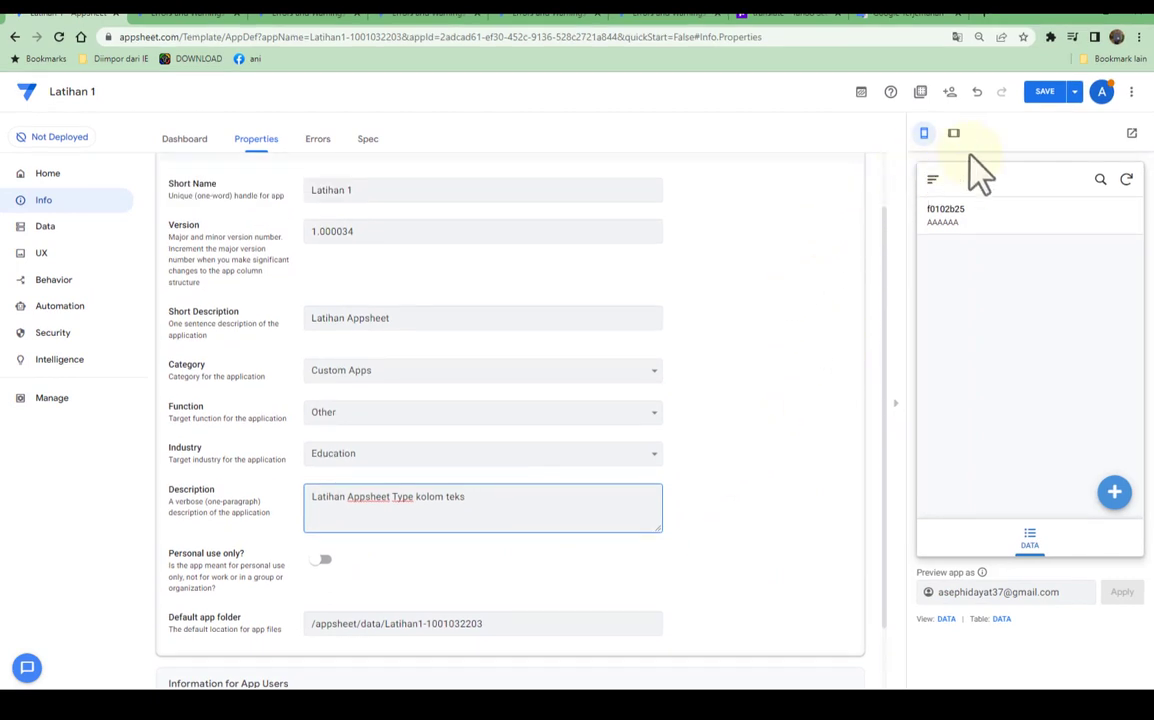
{"action": "left_click", "coordinate": [1046, 95]}
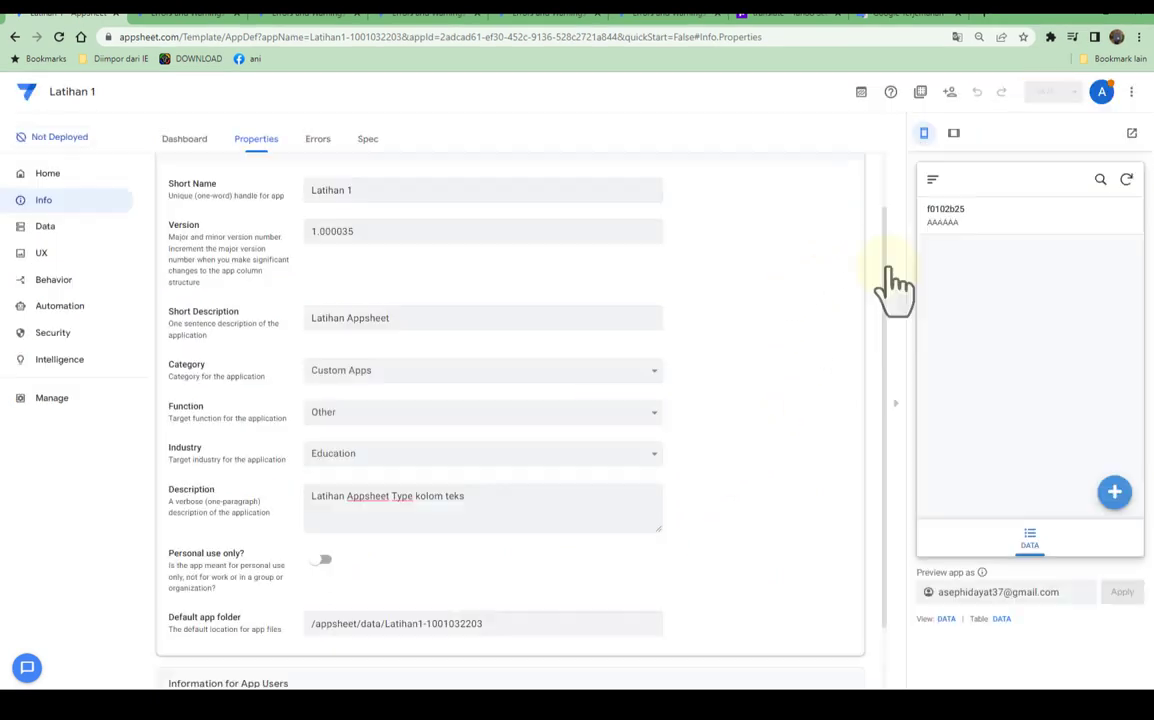
Return to the app's deployment page, reload it and rerun the deployment check
{"action": "left_click", "coordinate": [57, 140]}
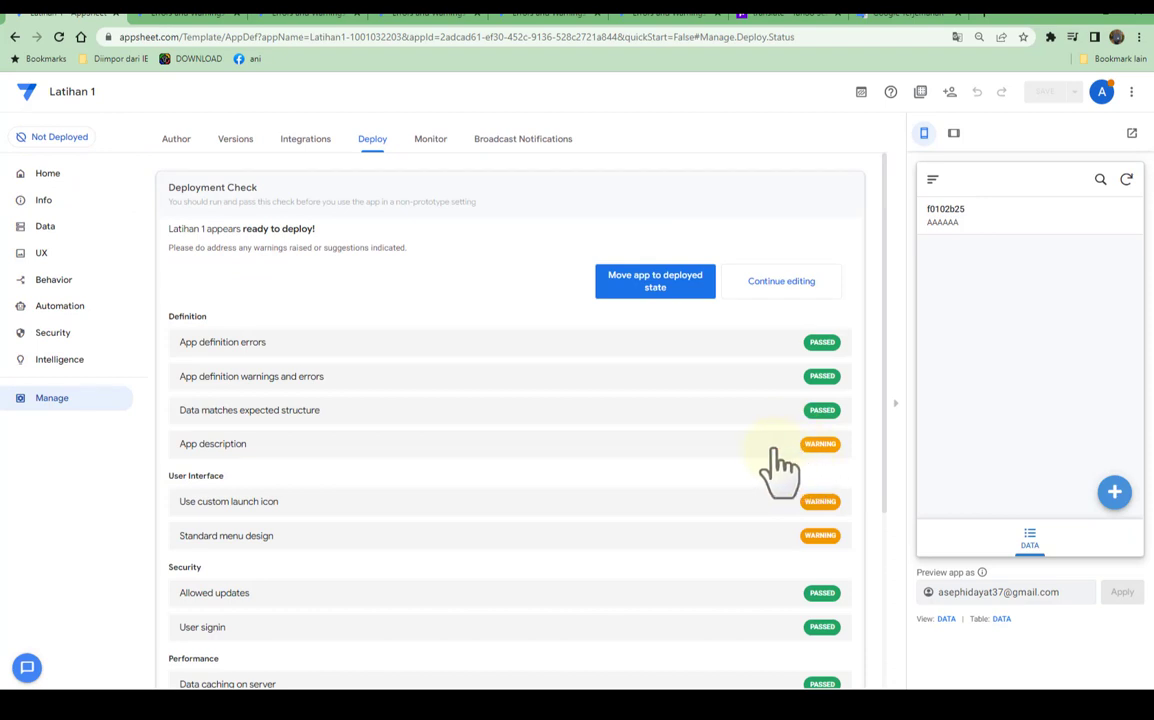
{"action": "left_click", "coordinate": [60, 37]}
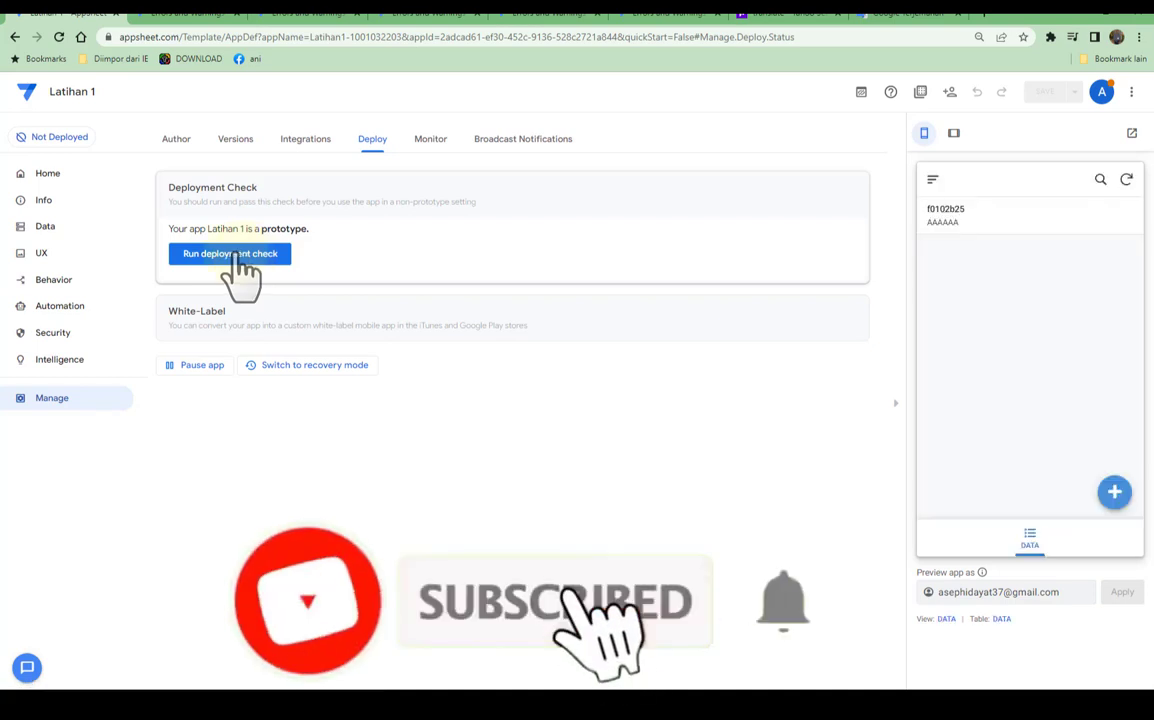
{"action": "left_click", "coordinate": [238, 256]}
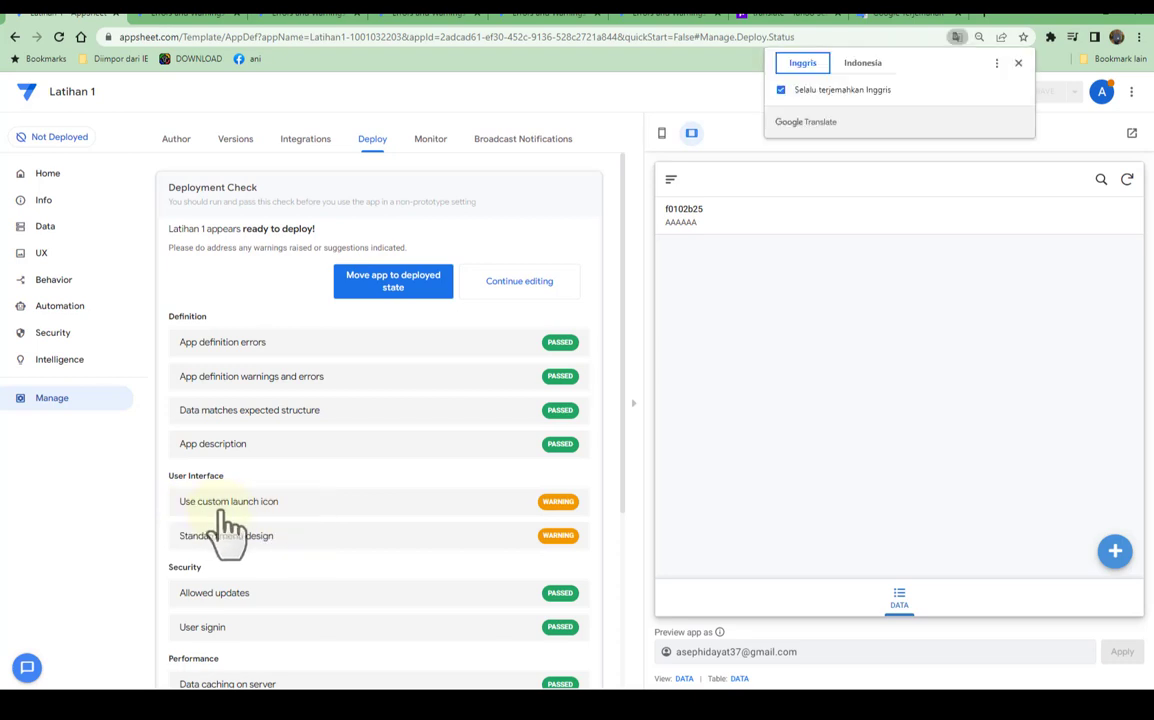
Read the help on the custom launch icon warning and return to the deployment check
{"action": "left_click", "coordinate": [563, 503]}
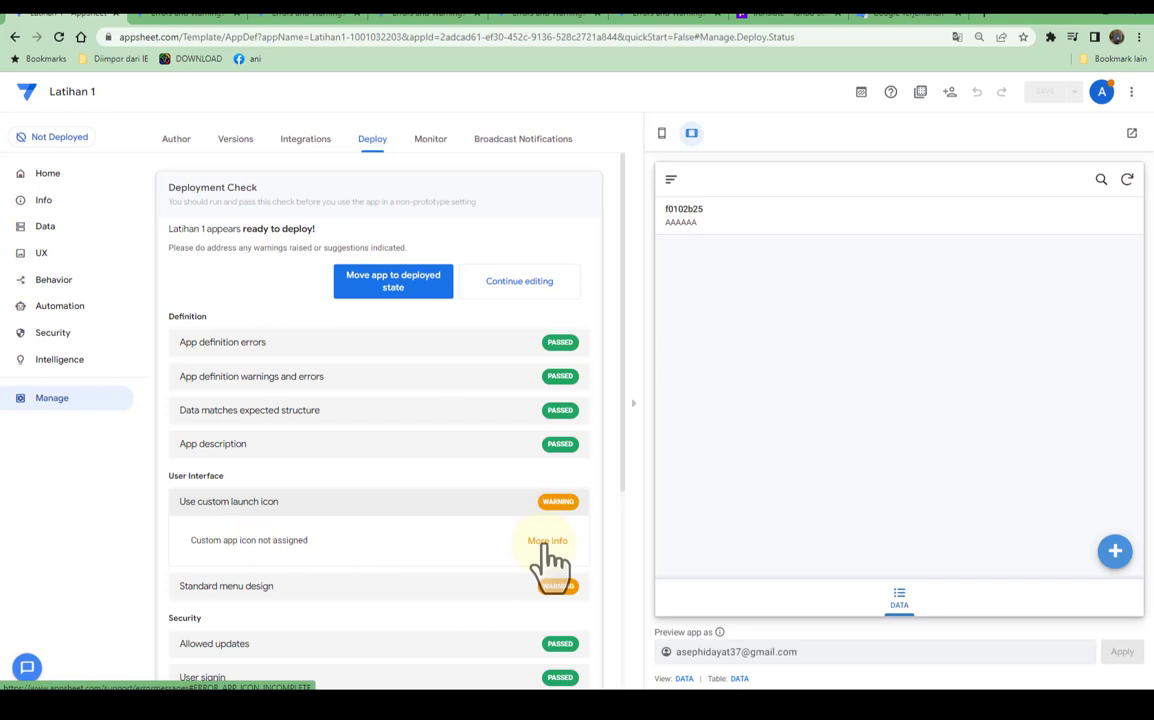
{"action": "left_click", "coordinate": [540, 541]}
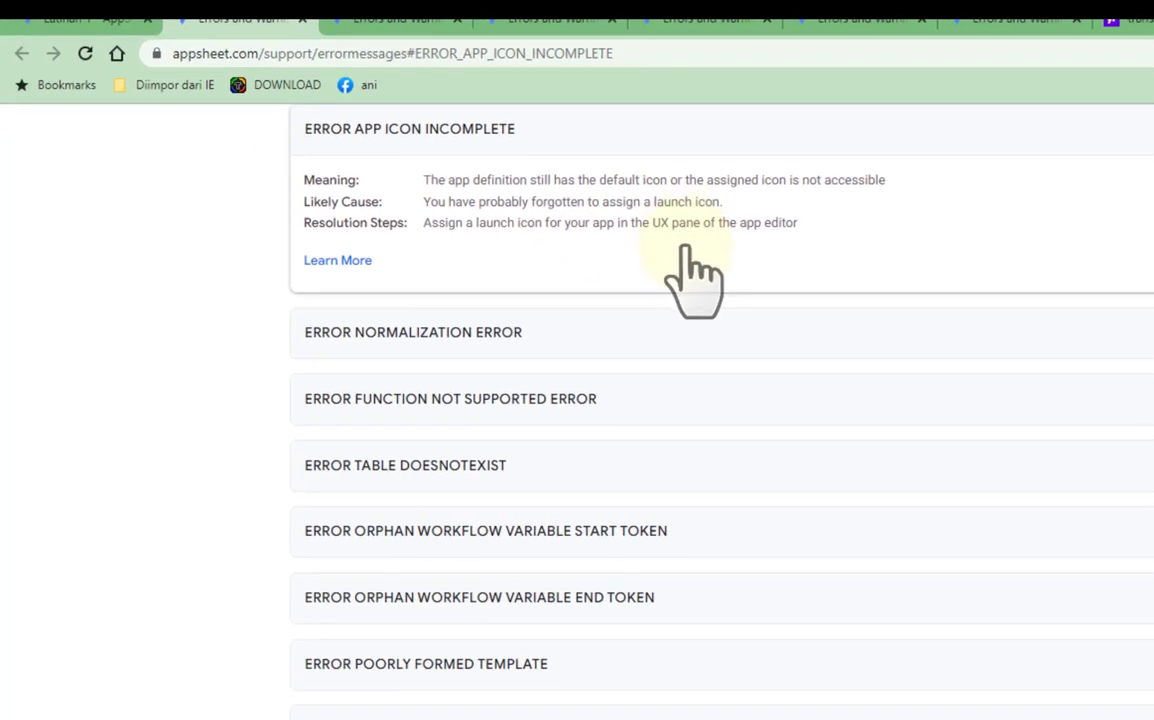
{"action": "left_click", "coordinate": [98, 22]}
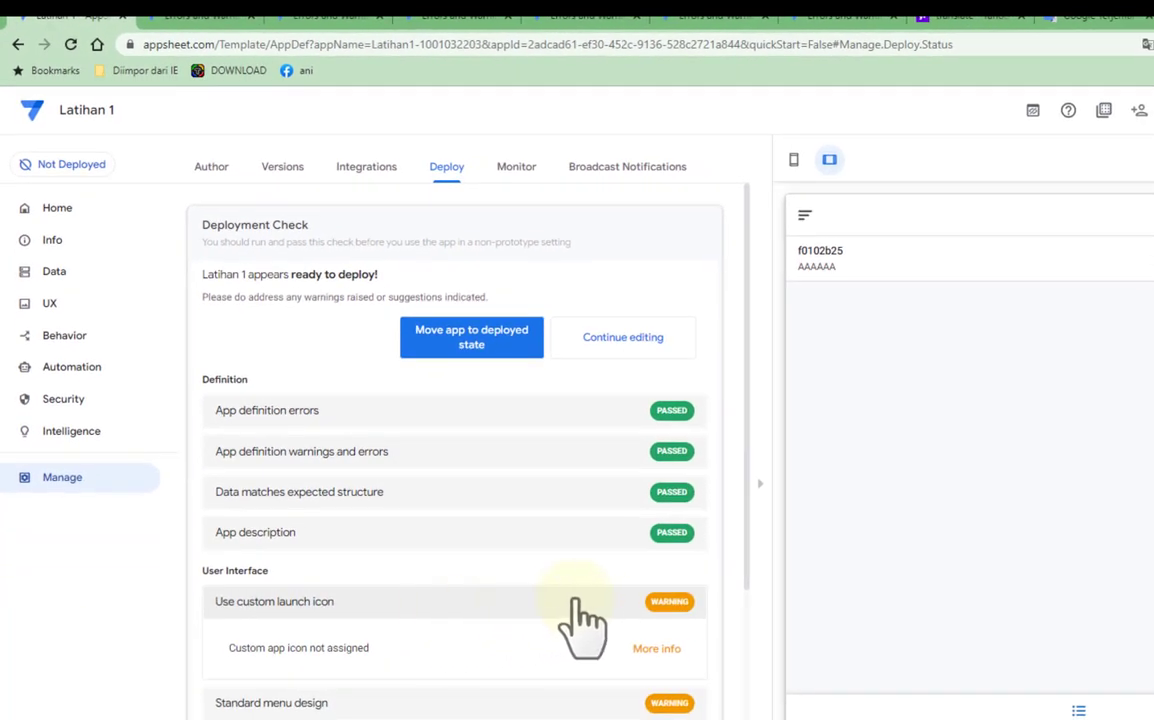
Open the app's brand settings and set the theme to dark and the primary color to red
{"action": "left_click", "coordinate": [50, 305]}
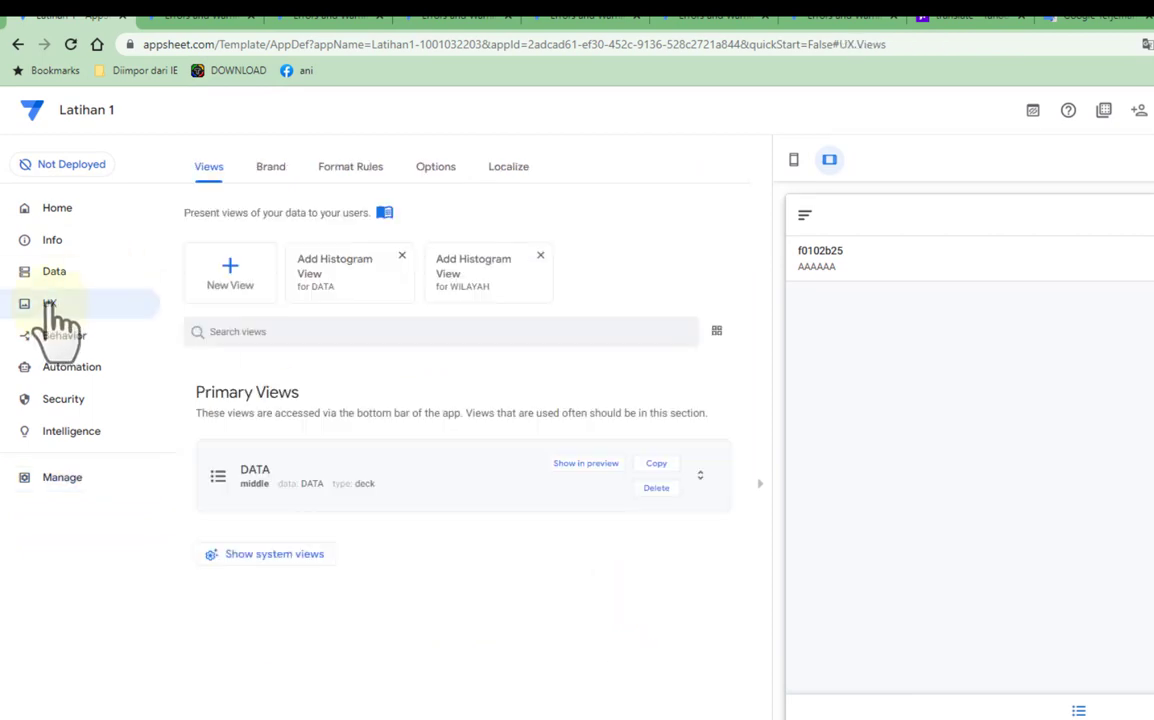
{"action": "left_click", "coordinate": [272, 170]}
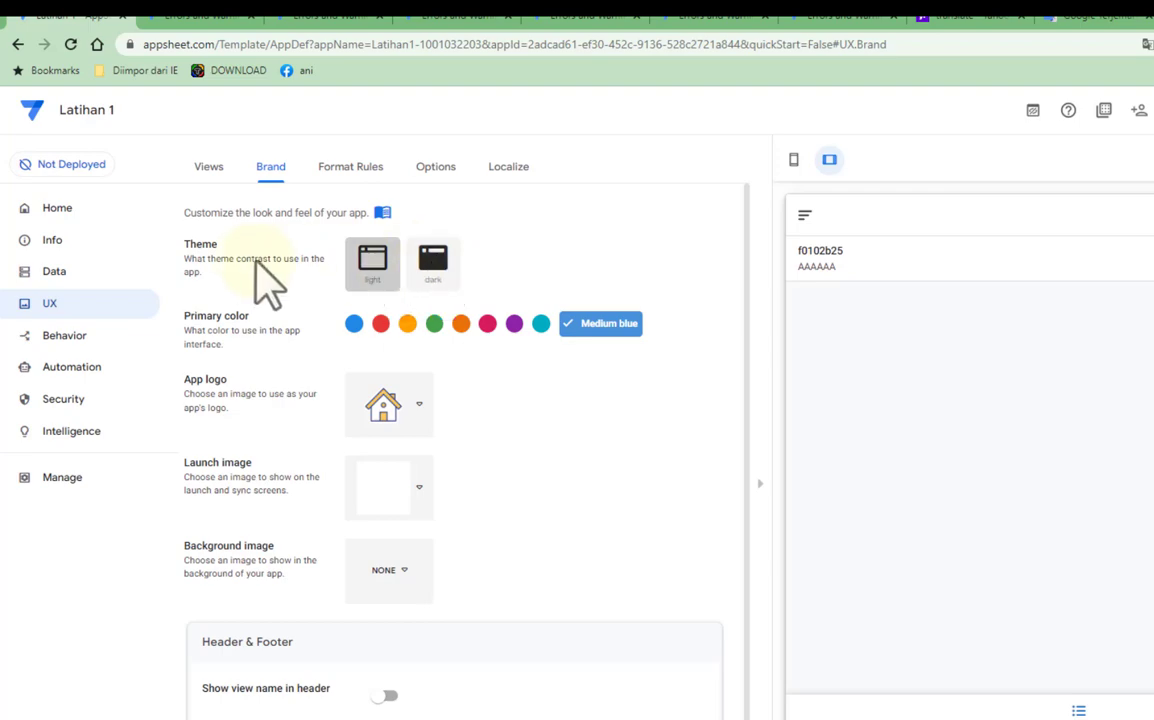
{"action": "left_click", "coordinate": [437, 262]}
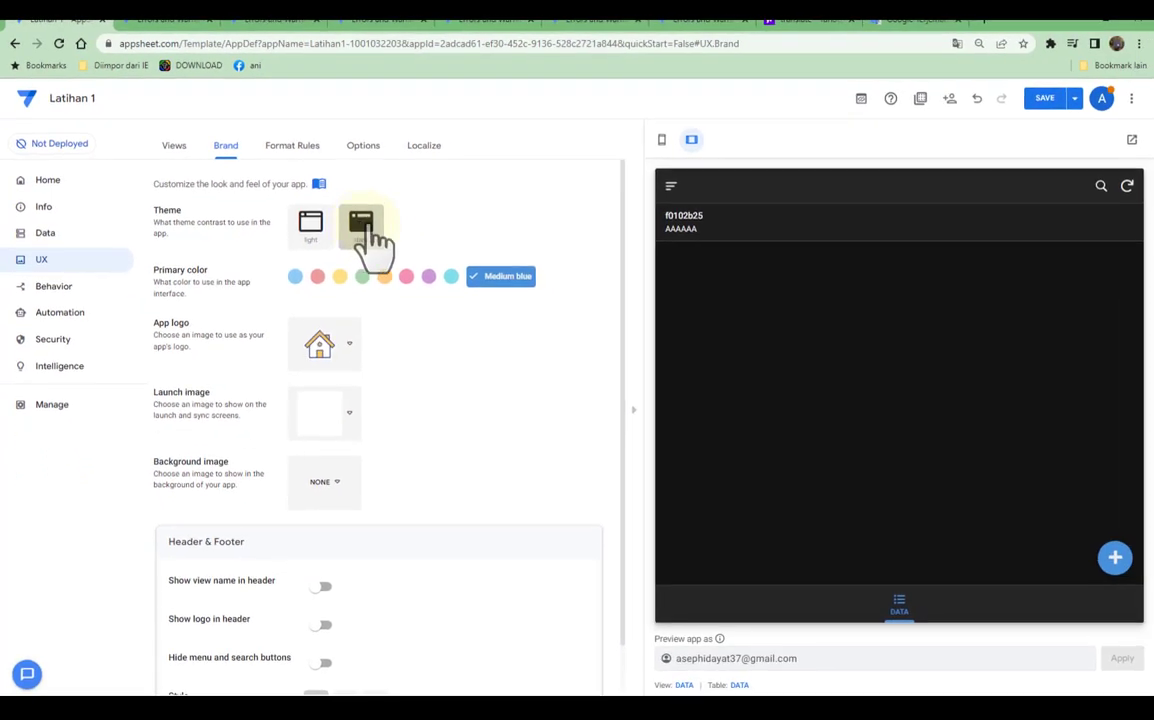
{"action": "left_click", "coordinate": [311, 228]}
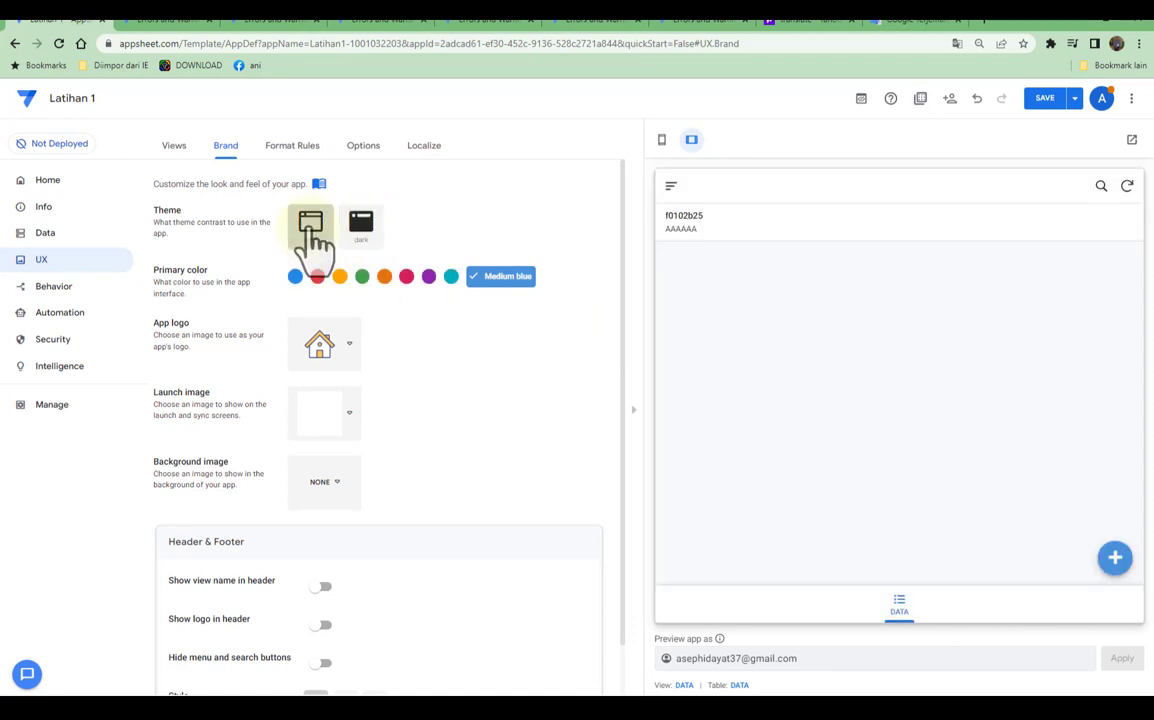
{"action": "left_click", "coordinate": [360, 226]}
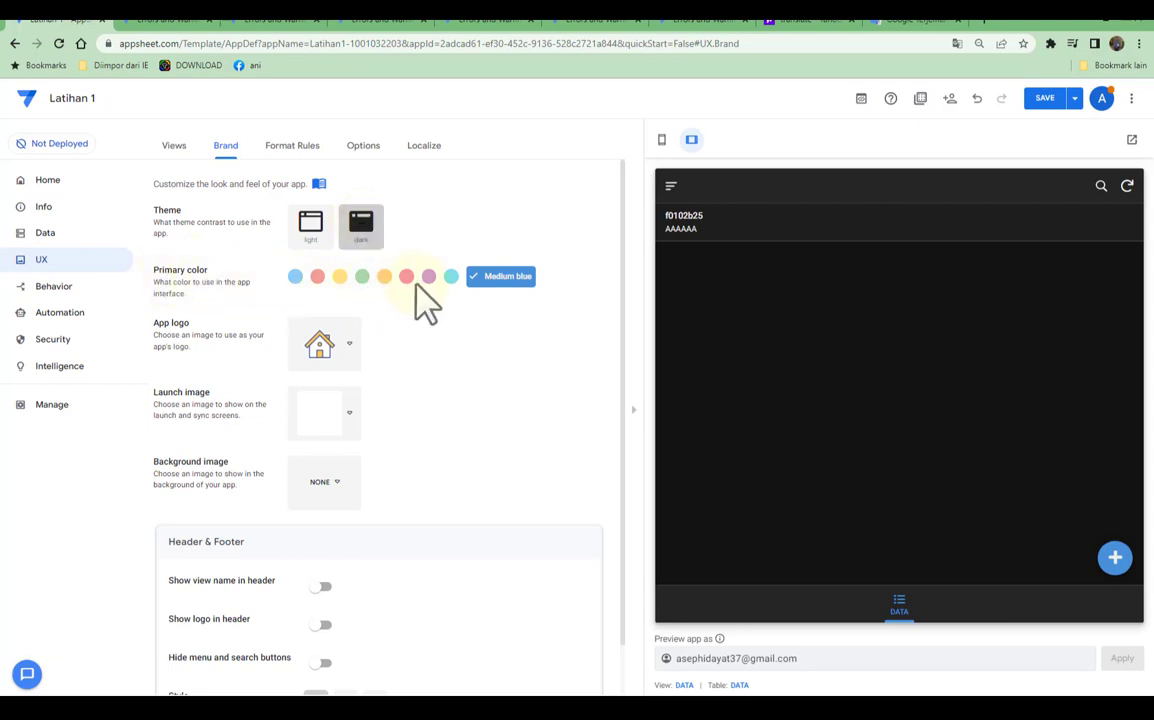
{"action": "left_click", "coordinate": [317, 277]}
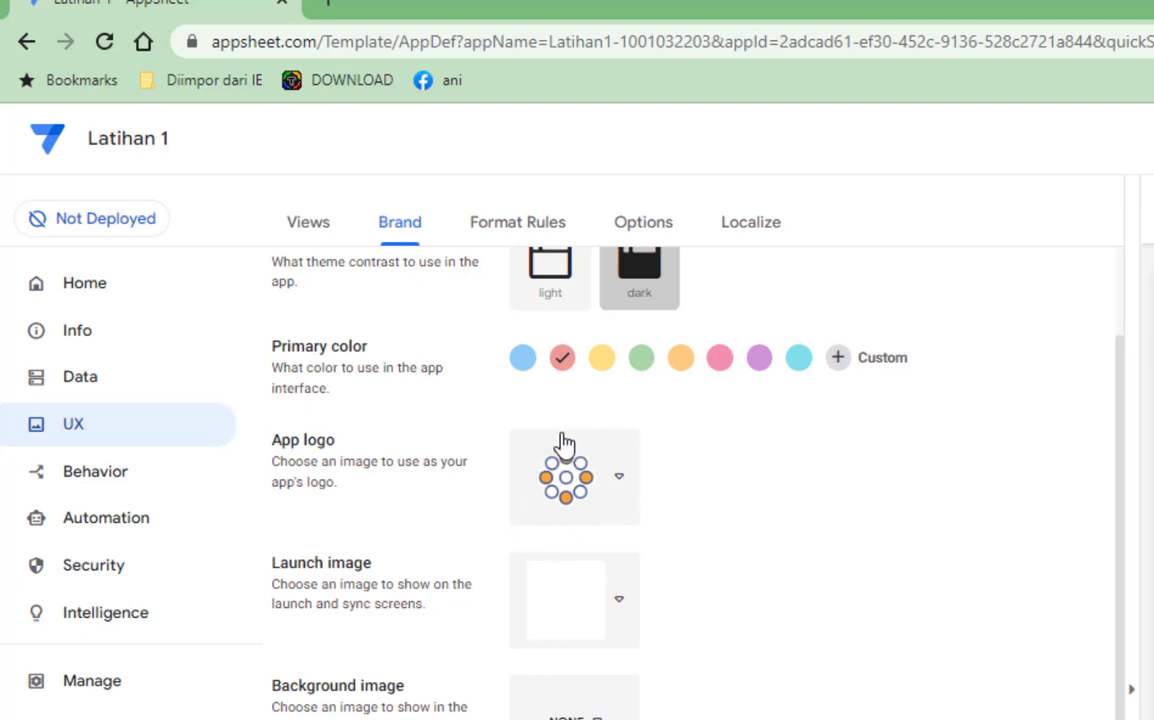
Set a custom app logo using logo latihan.png from the Google Drive folder 1. TUTORIAL APPSHEET and save the app
{"action": "left_click", "coordinate": [621, 487]}
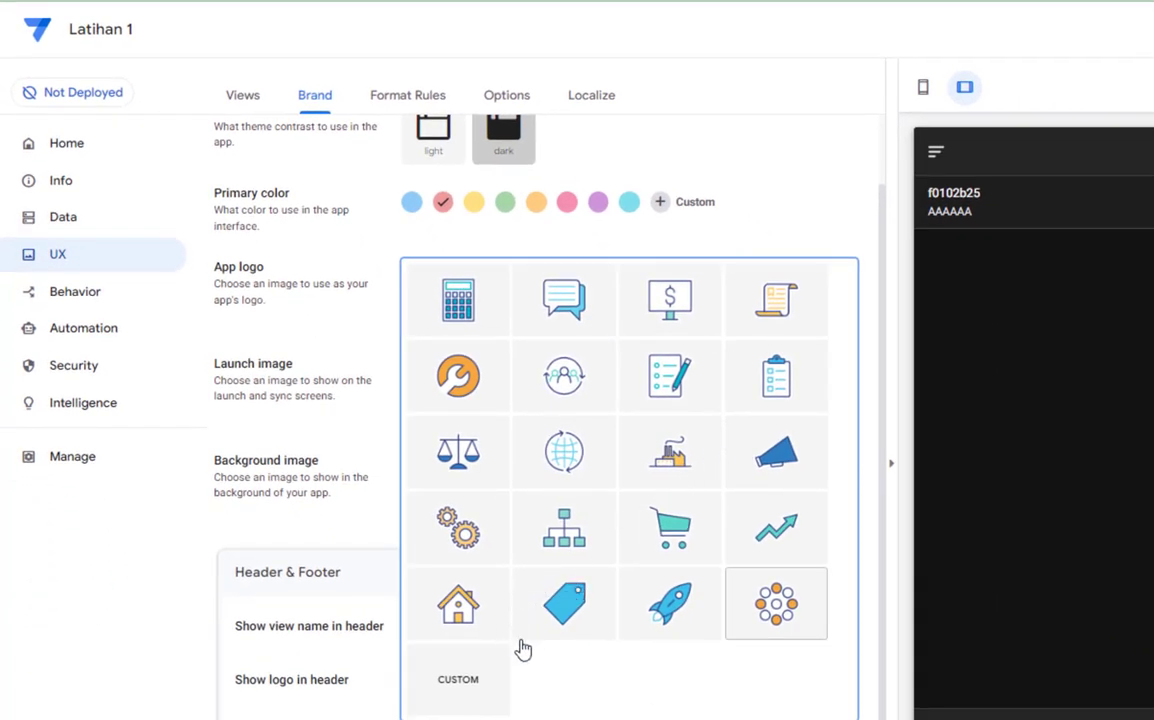
{"action": "left_click", "coordinate": [458, 682]}
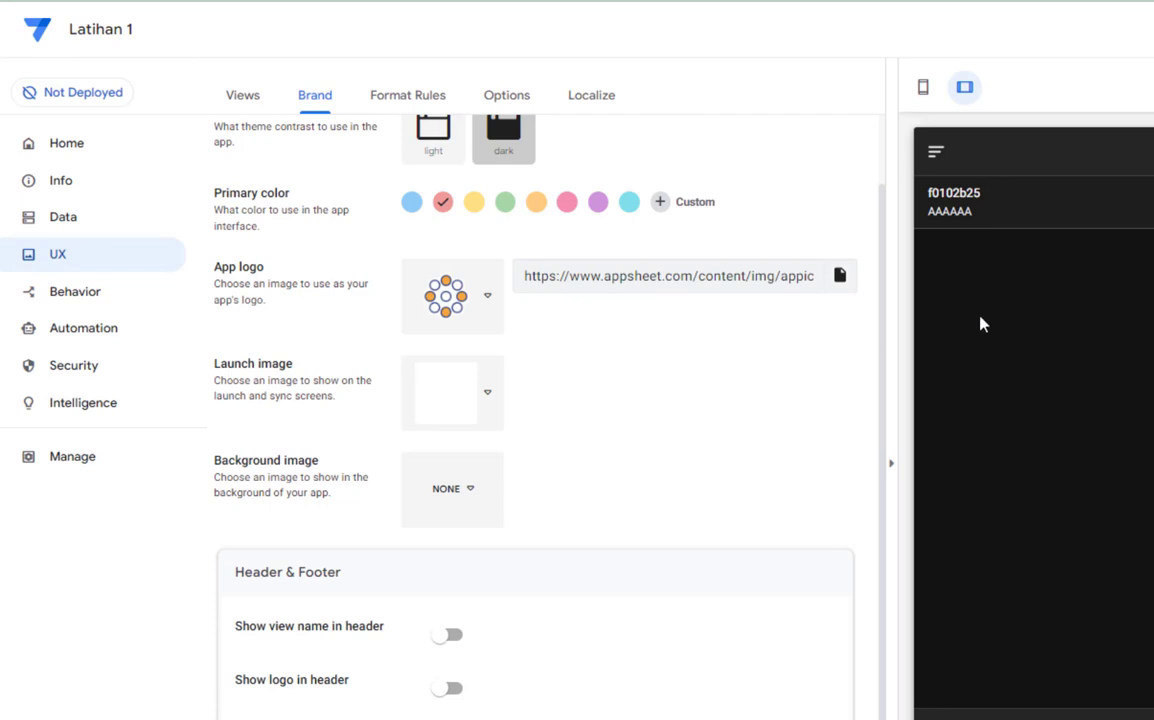
{"action": "left_click", "coordinate": [840, 279]}
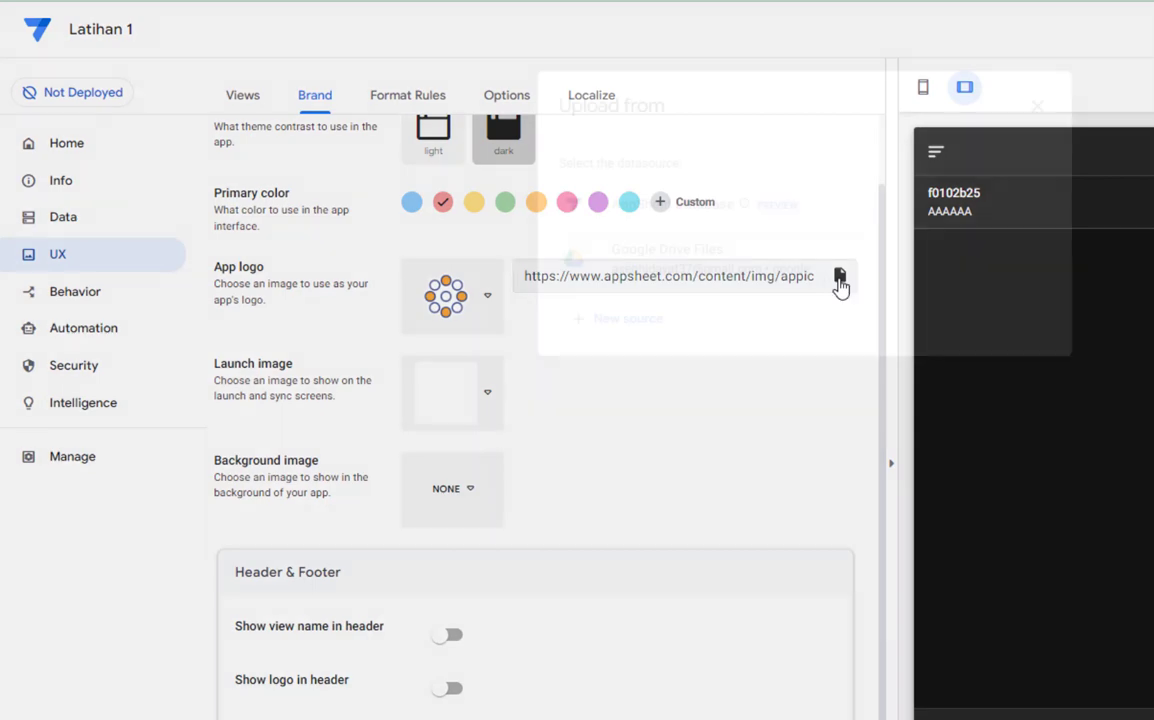
{"action": "left_click", "coordinate": [669, 264]}
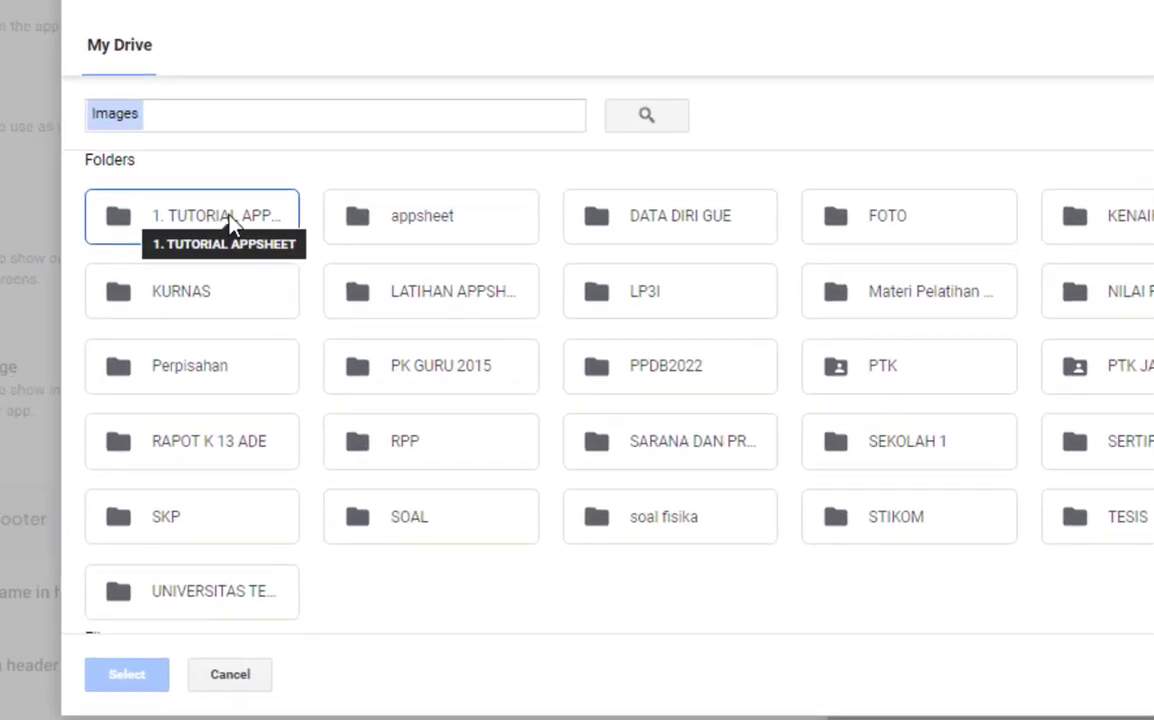
{"action": "double_click", "coordinate": [234, 224]}
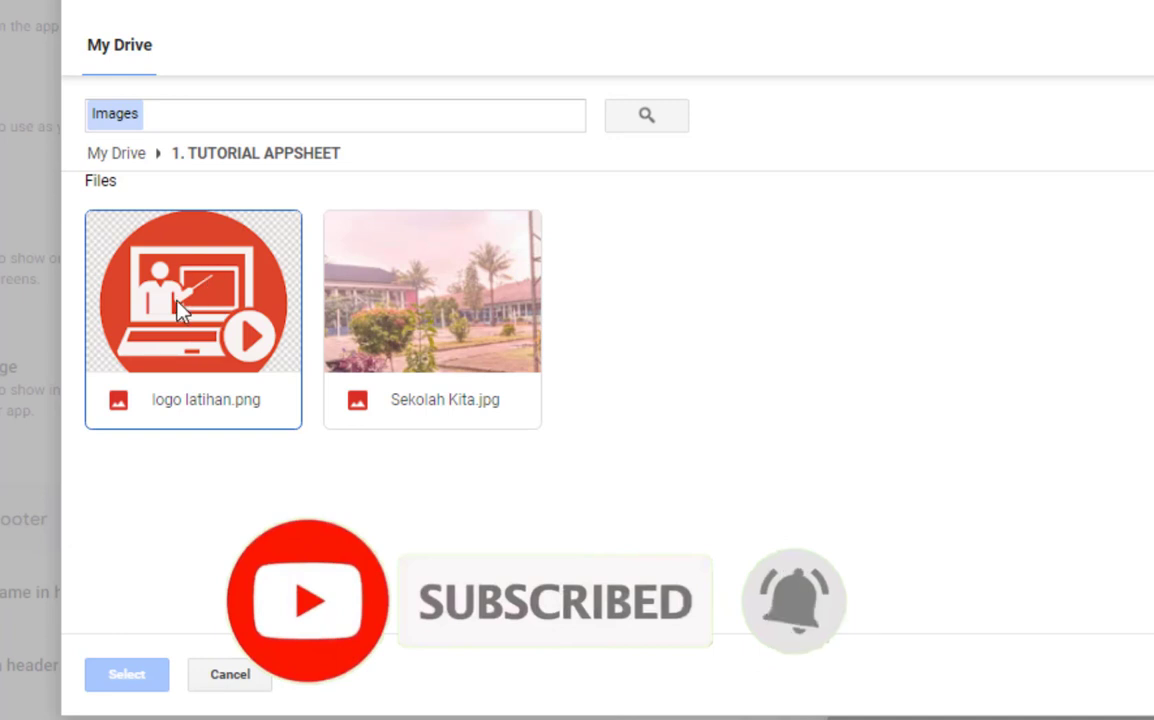
{"action": "left_click", "coordinate": [228, 300]}
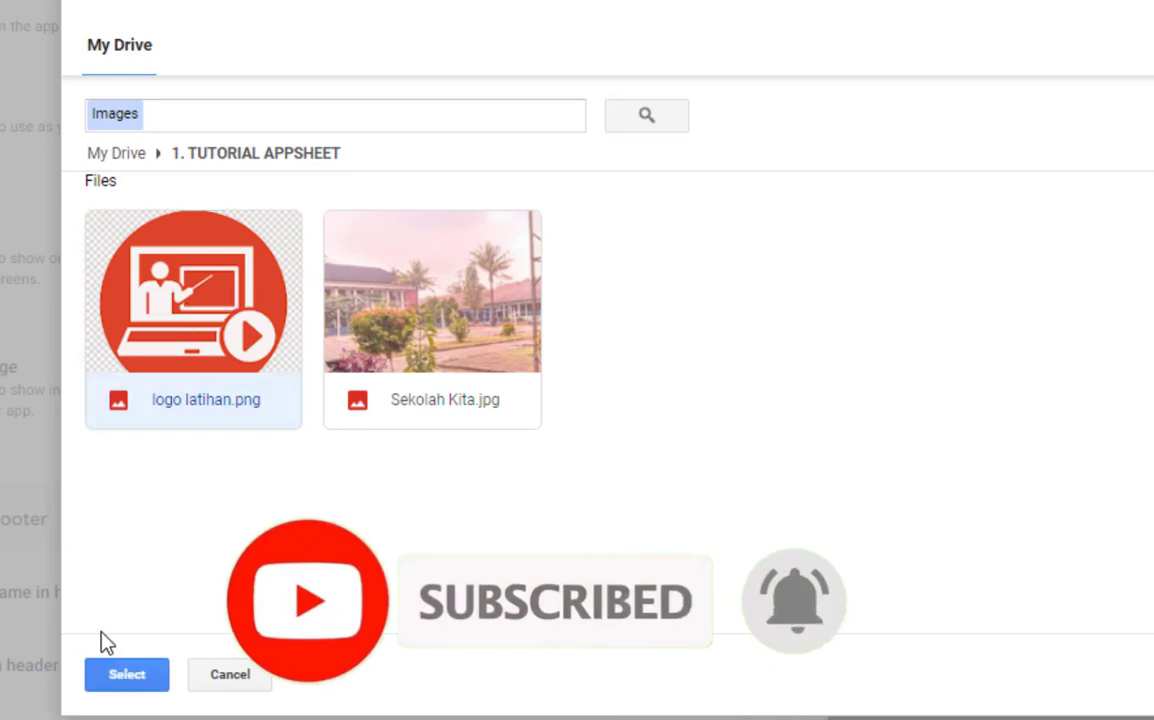
{"action": "left_click", "coordinate": [127, 674]}
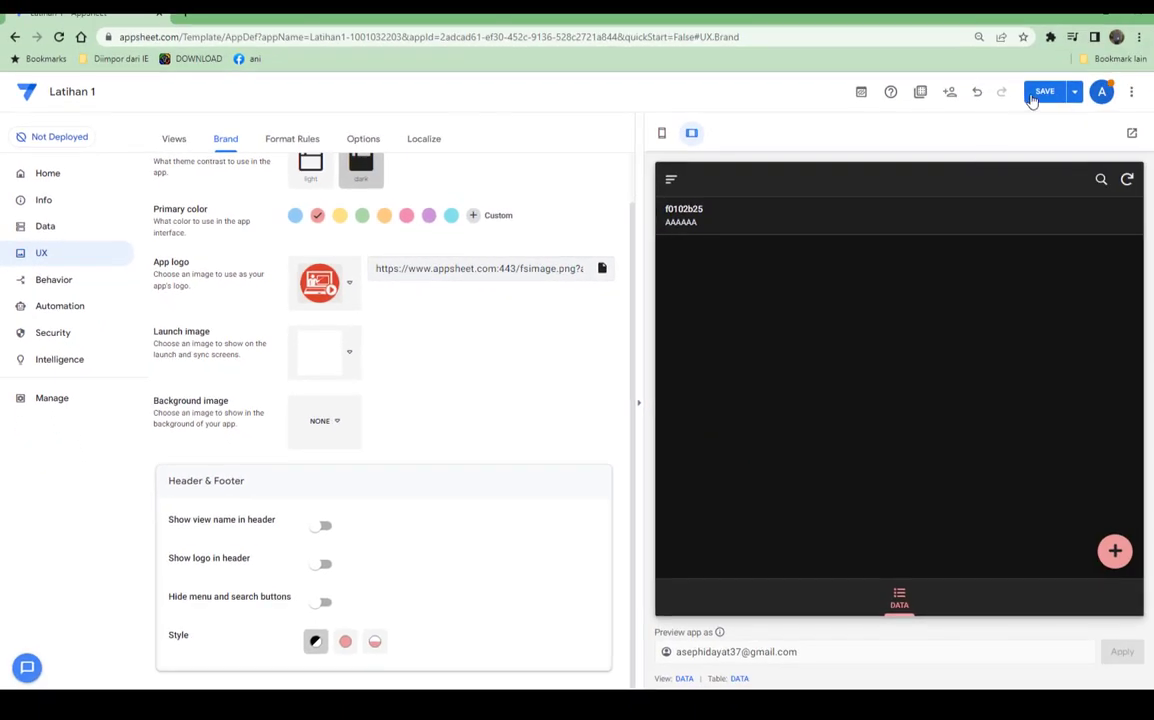
{"action": "left_click", "coordinate": [1041, 97]}
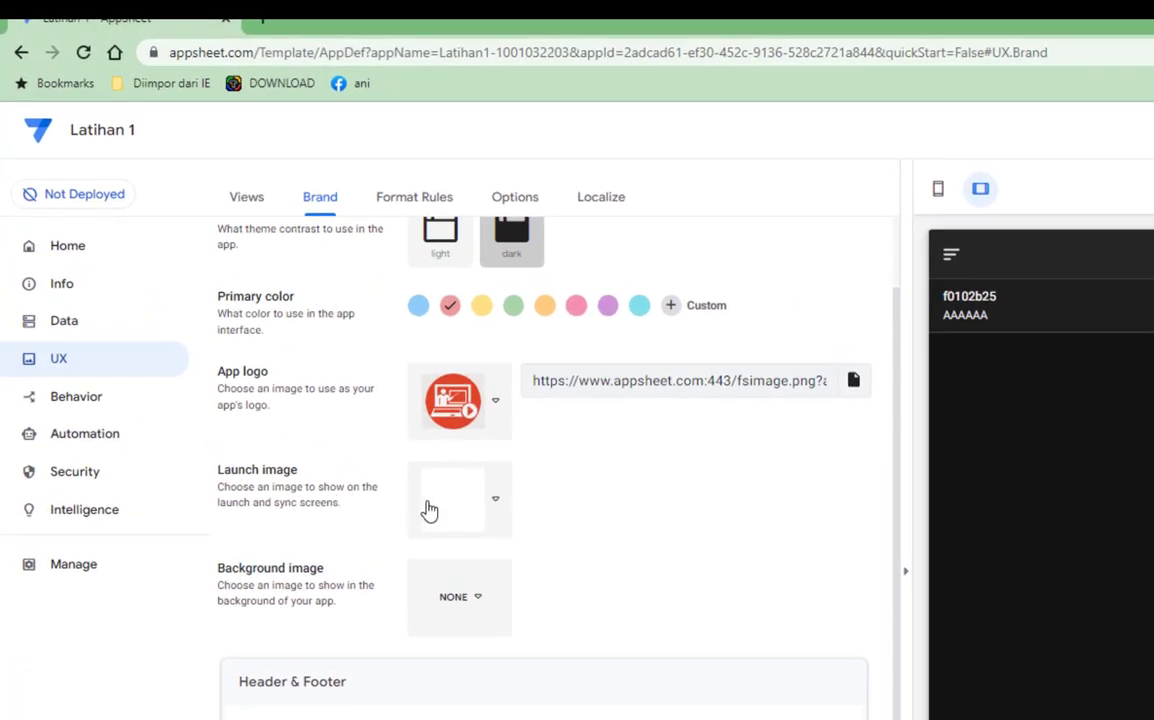
Choose the preset blue-green beam pattern as launch image and Sekolah Kita.jpg from Drive folder 1. TUTORIAL APPSHEET as background image, and save
{"action": "left_click", "coordinate": [497, 510]}
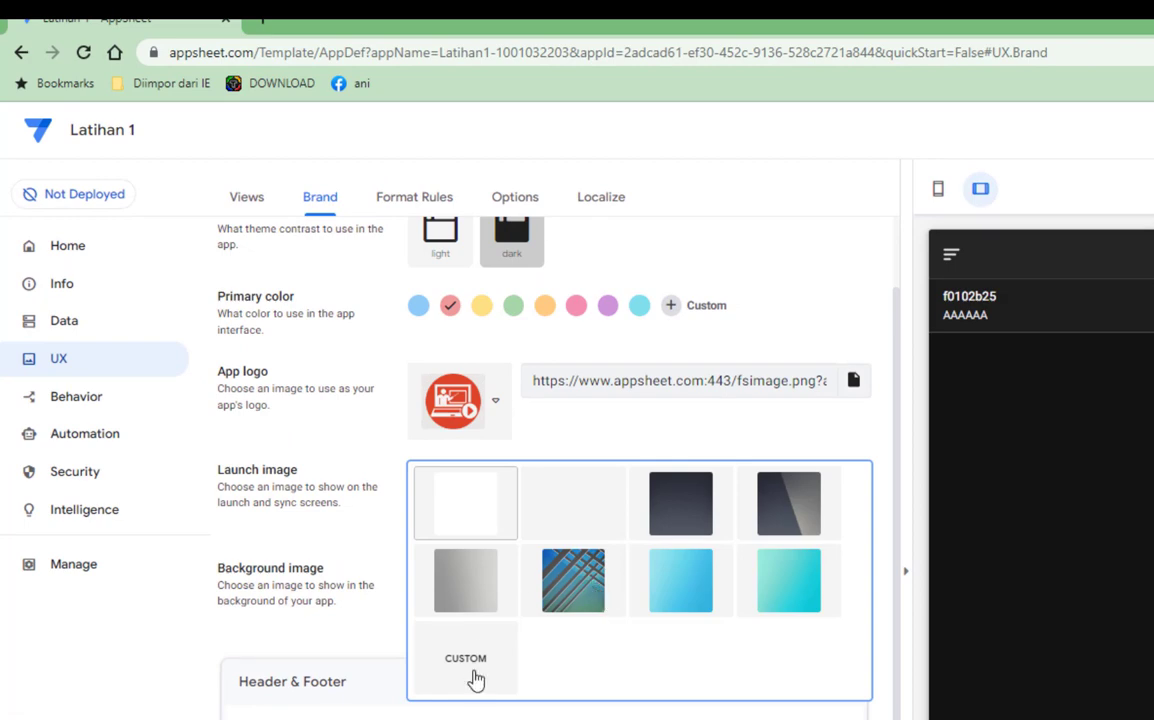
{"action": "left_click", "coordinate": [580, 583]}
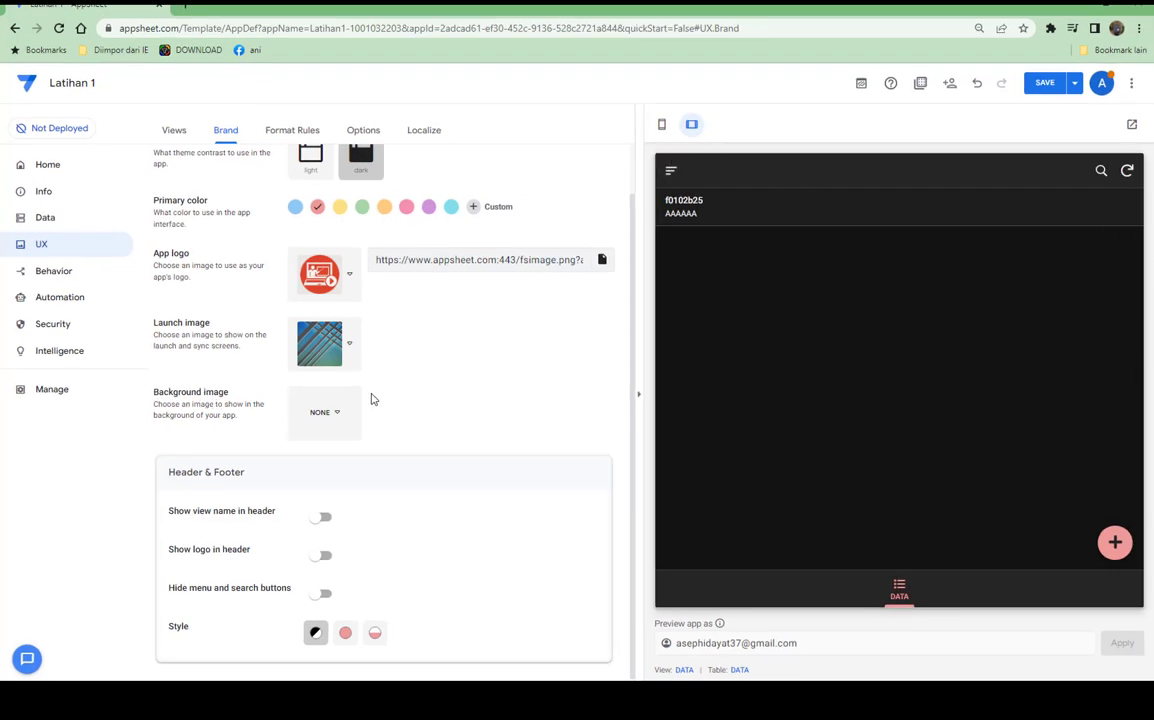
{"action": "left_click", "coordinate": [339, 419]}
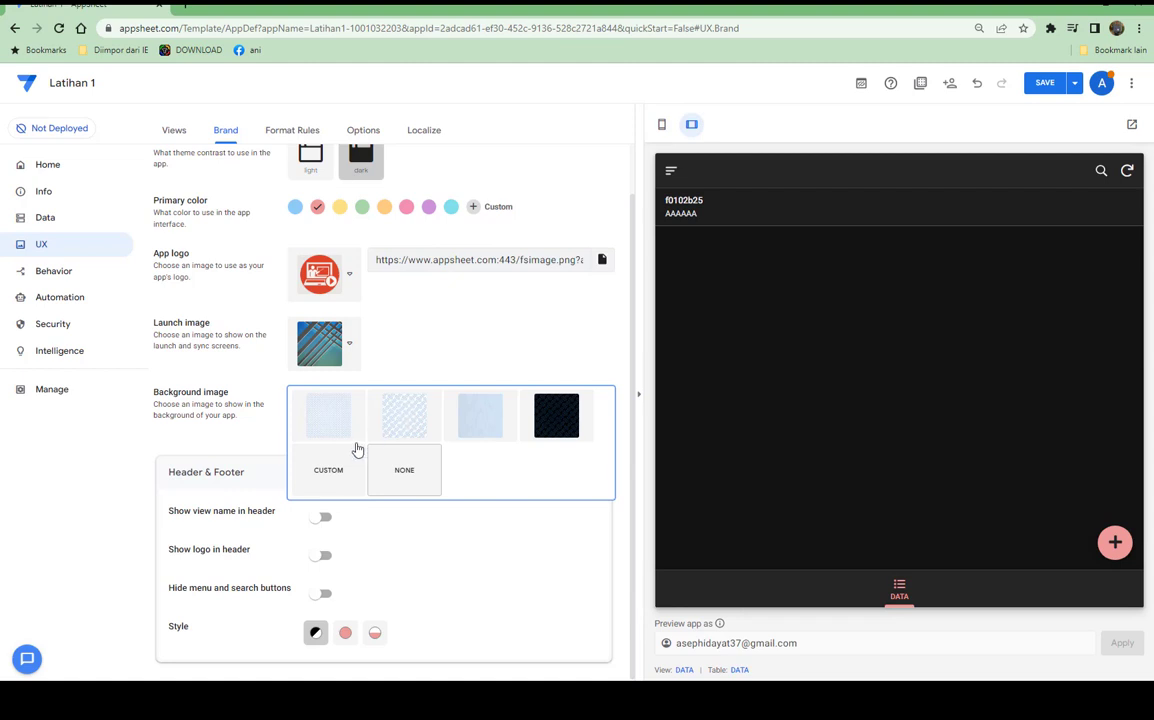
{"action": "left_click", "coordinate": [328, 474]}
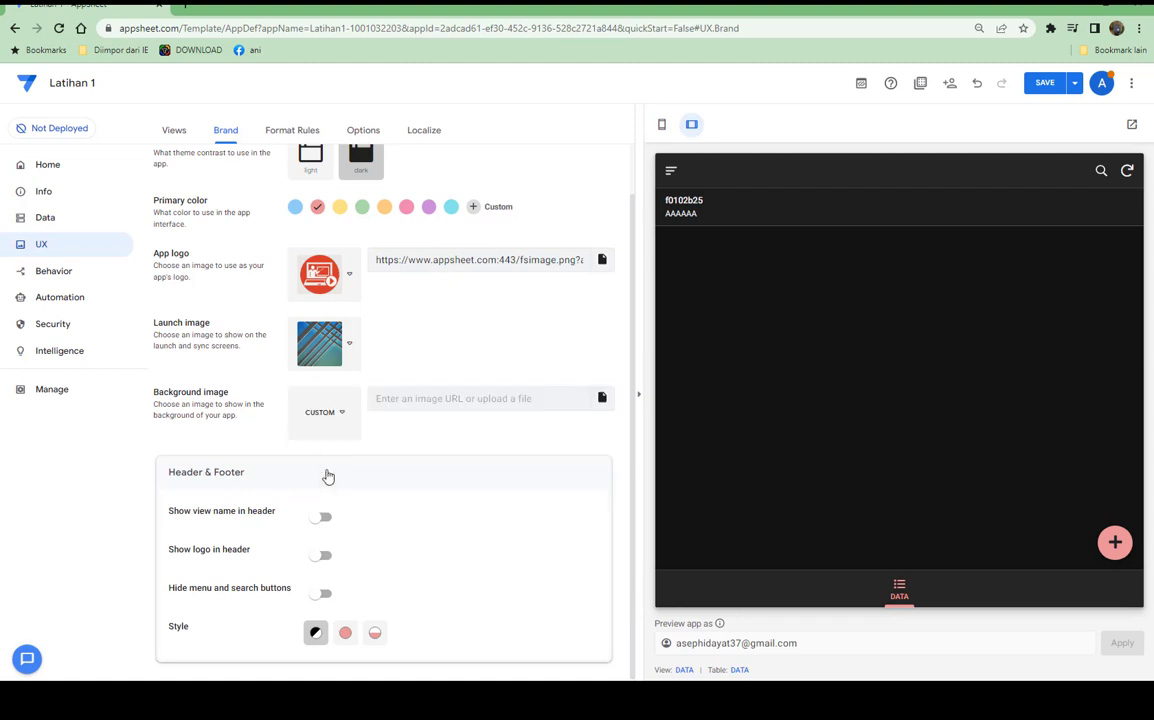
{"action": "left_click", "coordinate": [602, 399]}
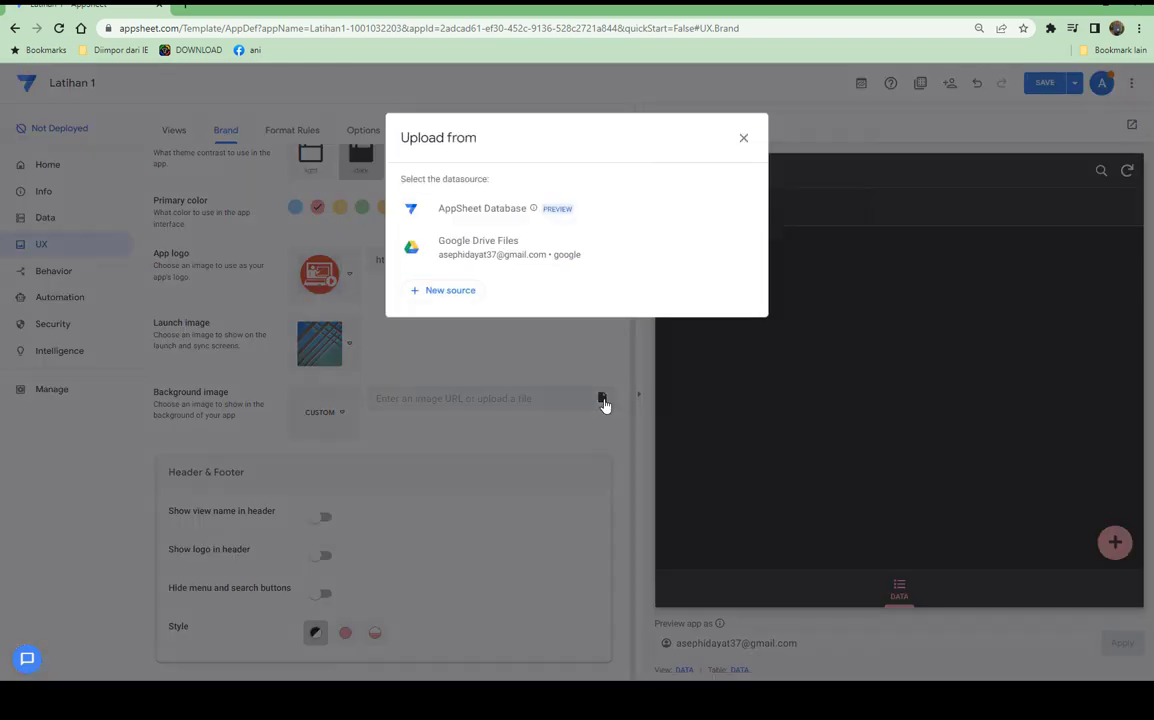
{"action": "left_click", "coordinate": [474, 254]}
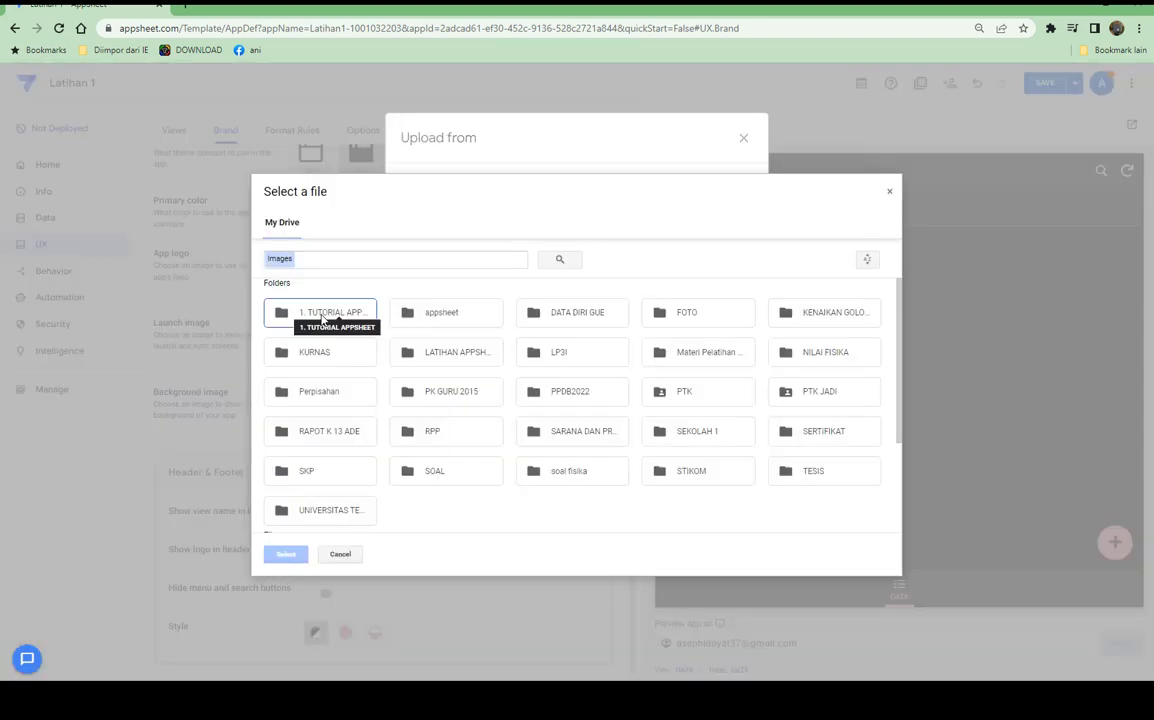
{"action": "double_click", "coordinate": [322, 314]}
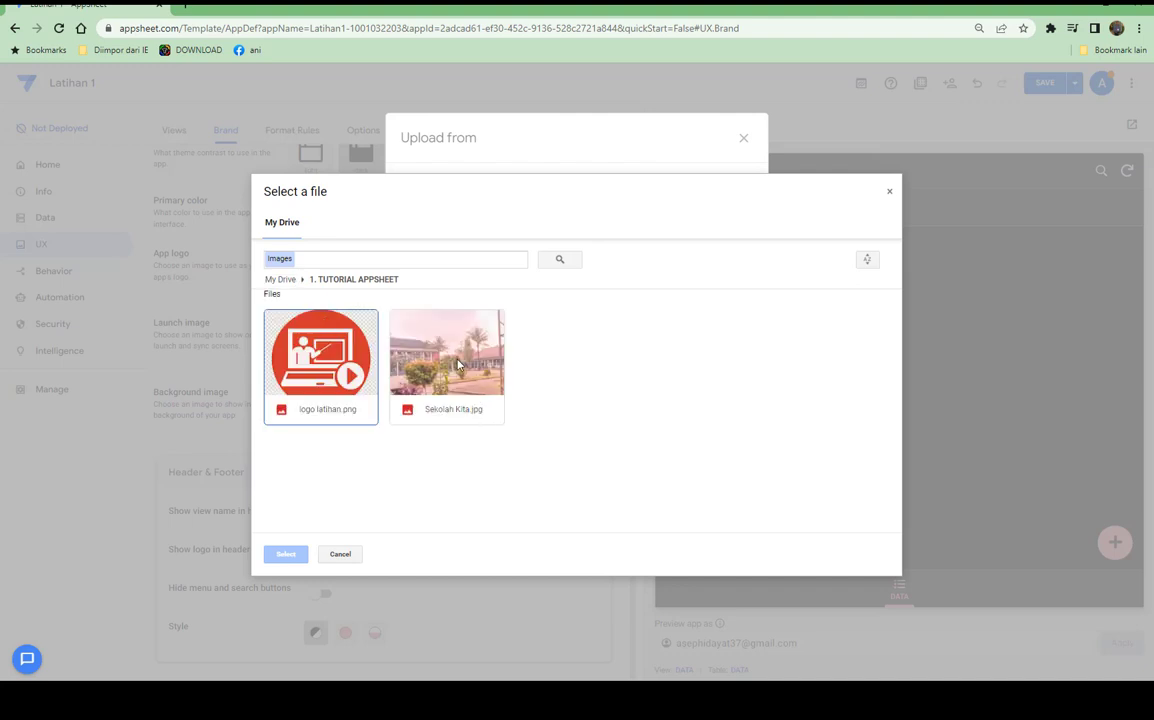
{"action": "left_click", "coordinate": [458, 365]}
{"action": "left_click", "coordinate": [287, 554]}
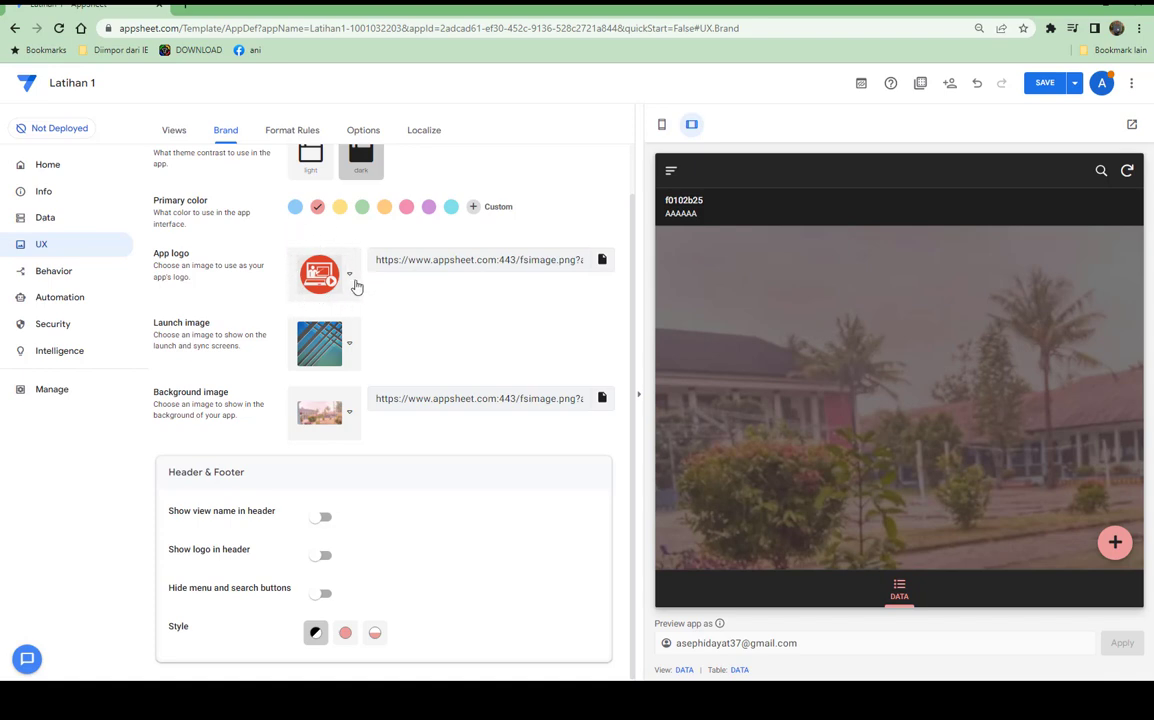
{"action": "left_click", "coordinate": [1043, 86]}
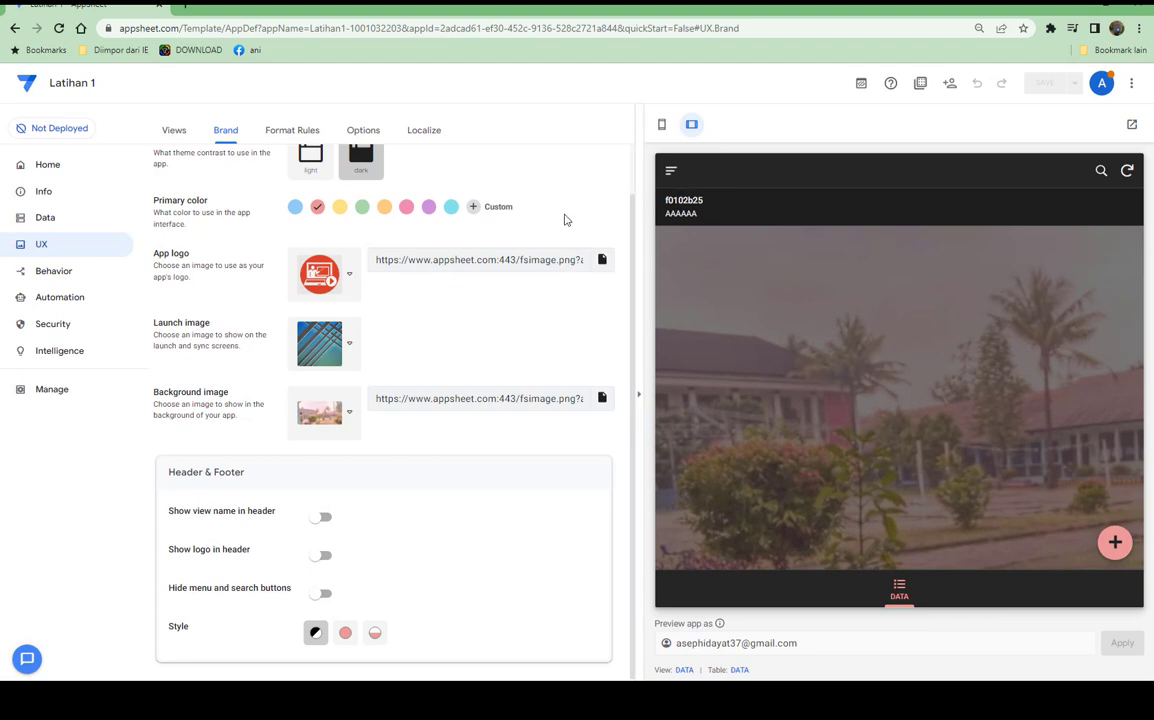
Rerun the deployment check, read the help on the standard menu design warning and return to the check
{"action": "left_click", "coordinate": [54, 129]}
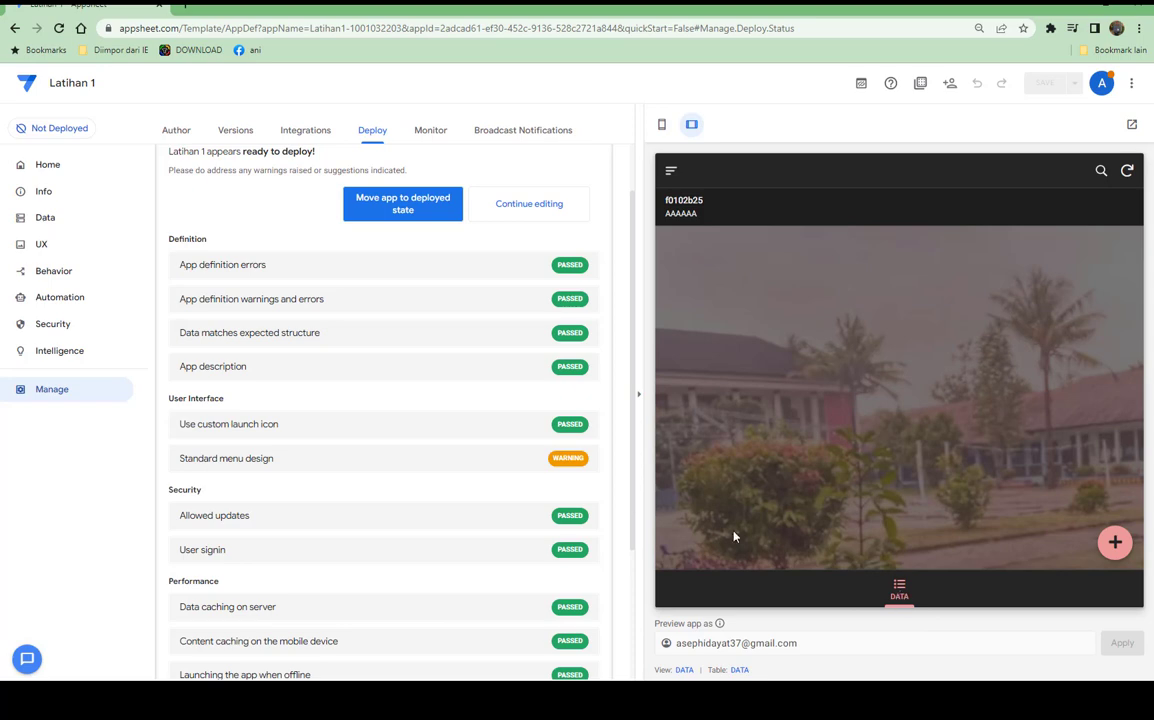
{"action": "left_click", "coordinate": [567, 462]}
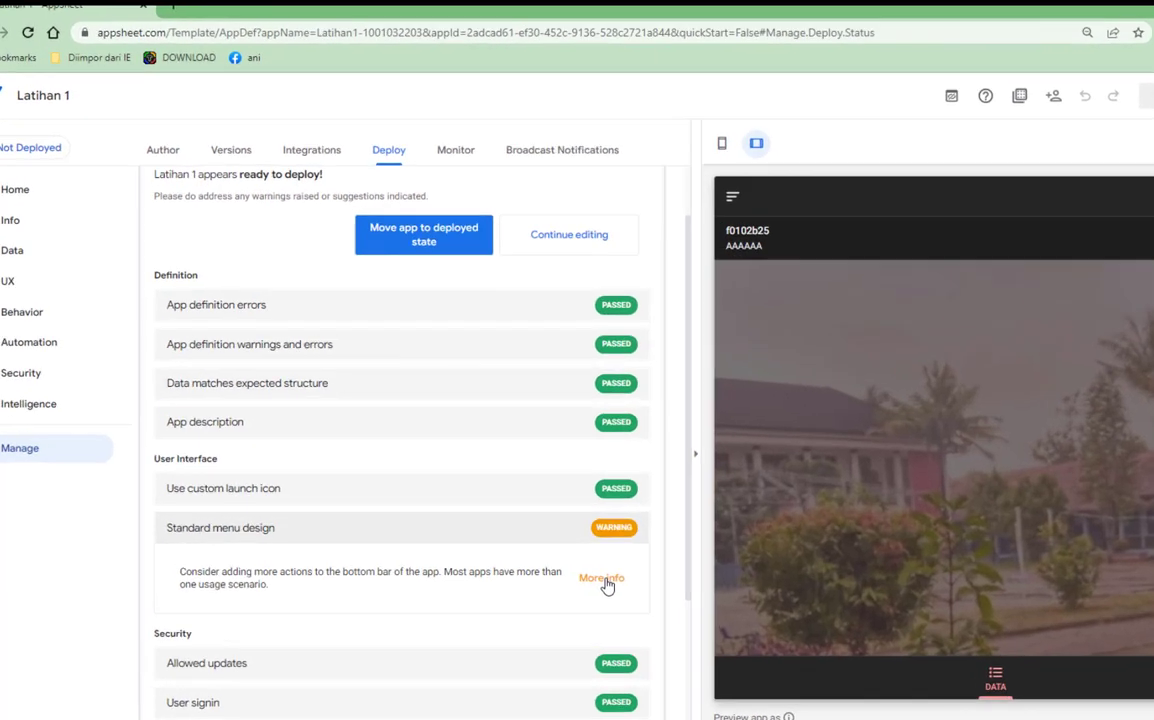
{"action": "left_click", "coordinate": [557, 502]}
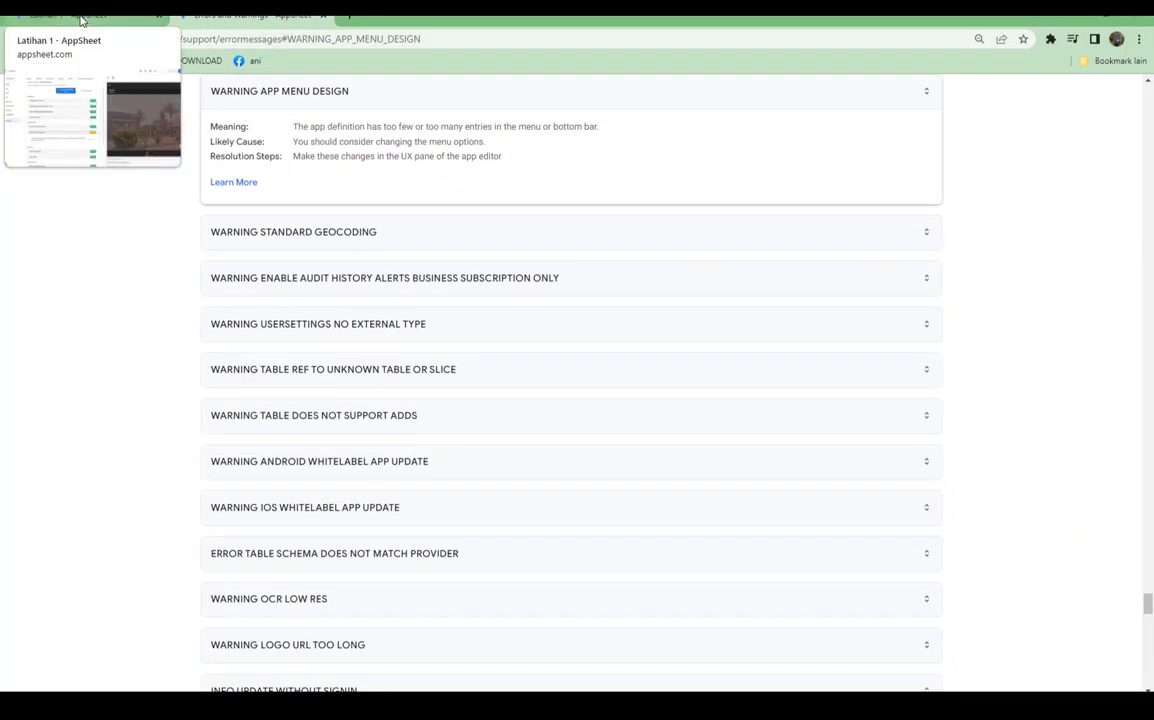
{"action": "left_click", "coordinate": [85, 18]}
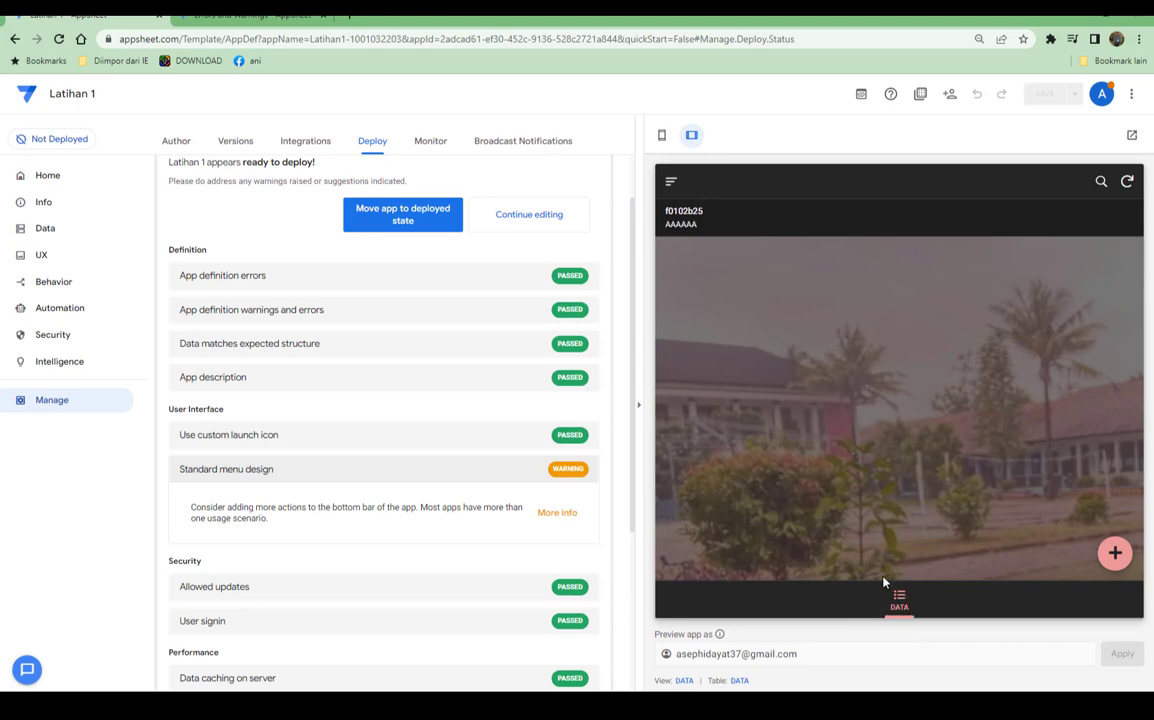
Add a new view to the app's UX and name it WILAYAH
{"action": "left_click", "coordinate": [45, 256]}
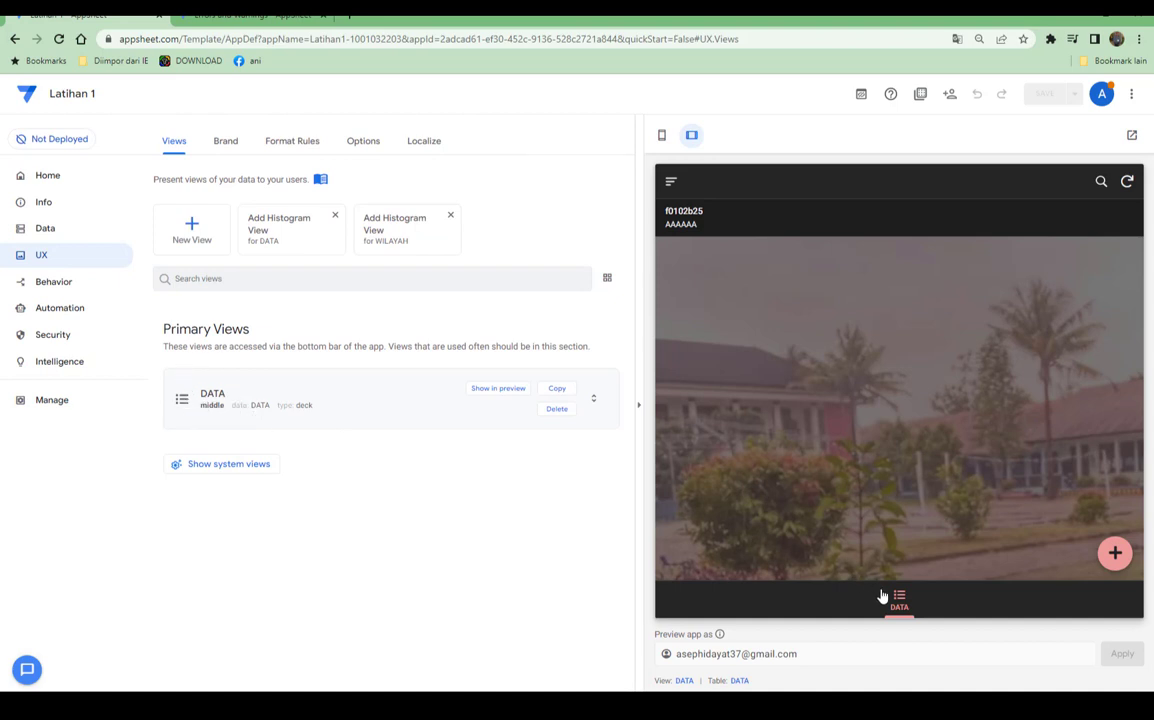
{"action": "left_click", "coordinate": [189, 231]}
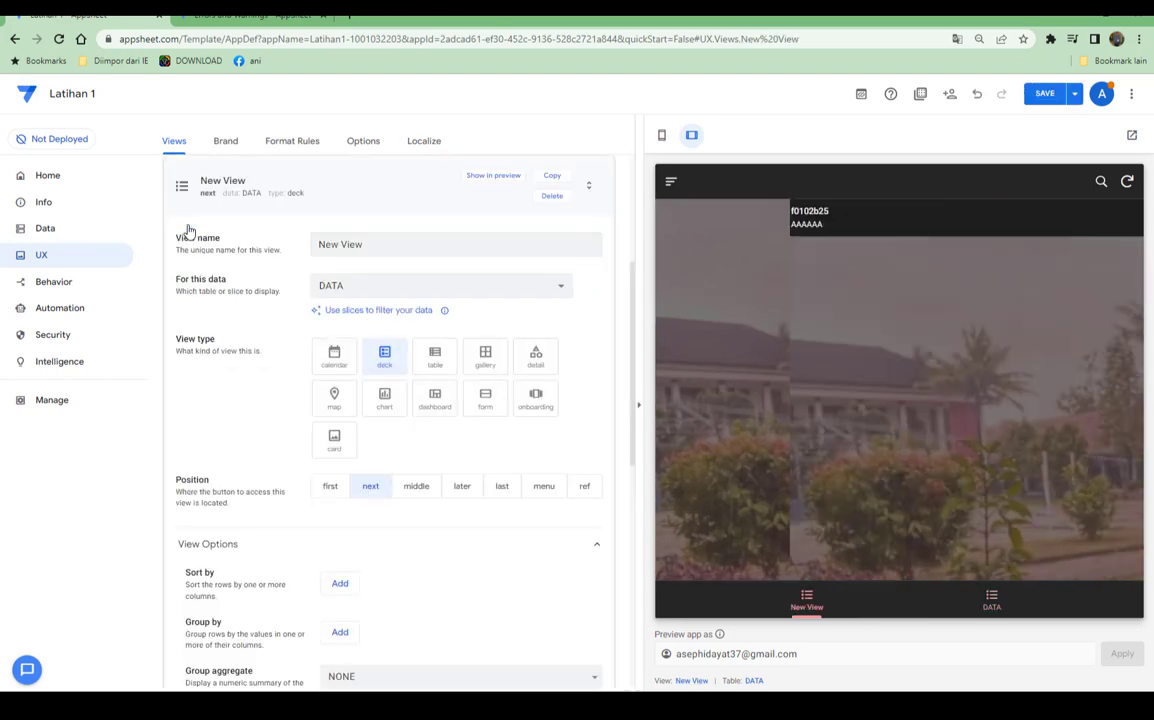
{"action": "left_click", "coordinate": [561, 290]}
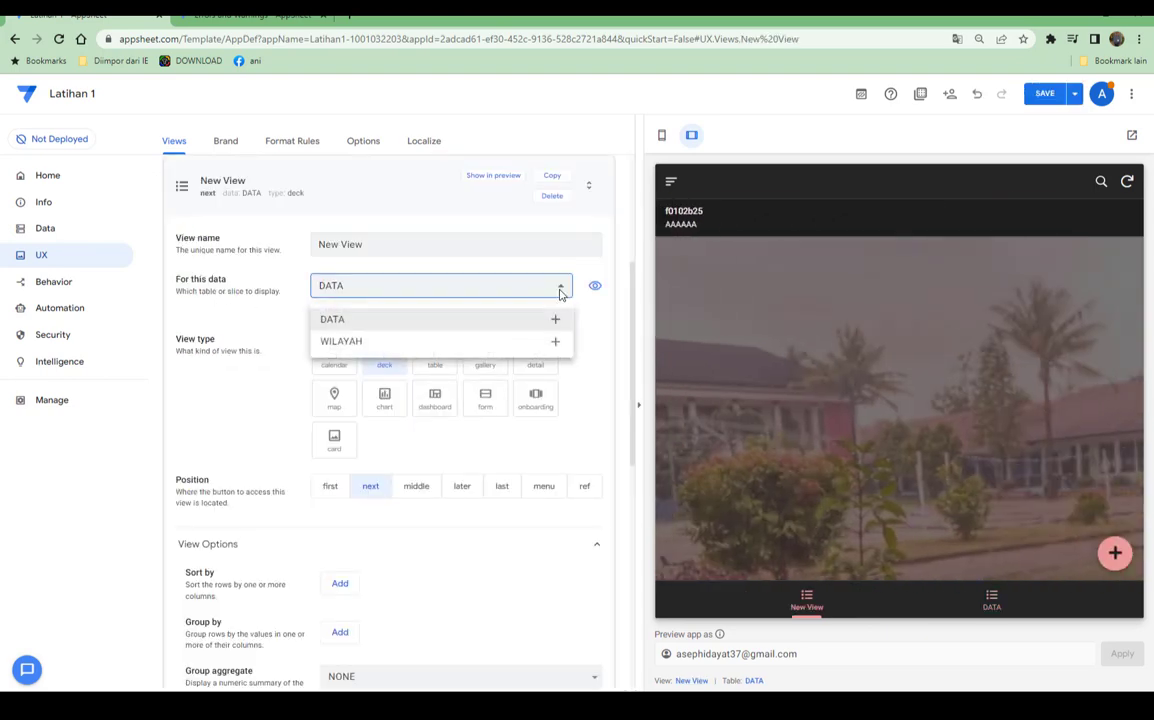
{"action": "left_click", "coordinate": [561, 293]}
{"action": "left_click_drag", "start_coordinate": [376, 246], "coordinate": [283, 252]}
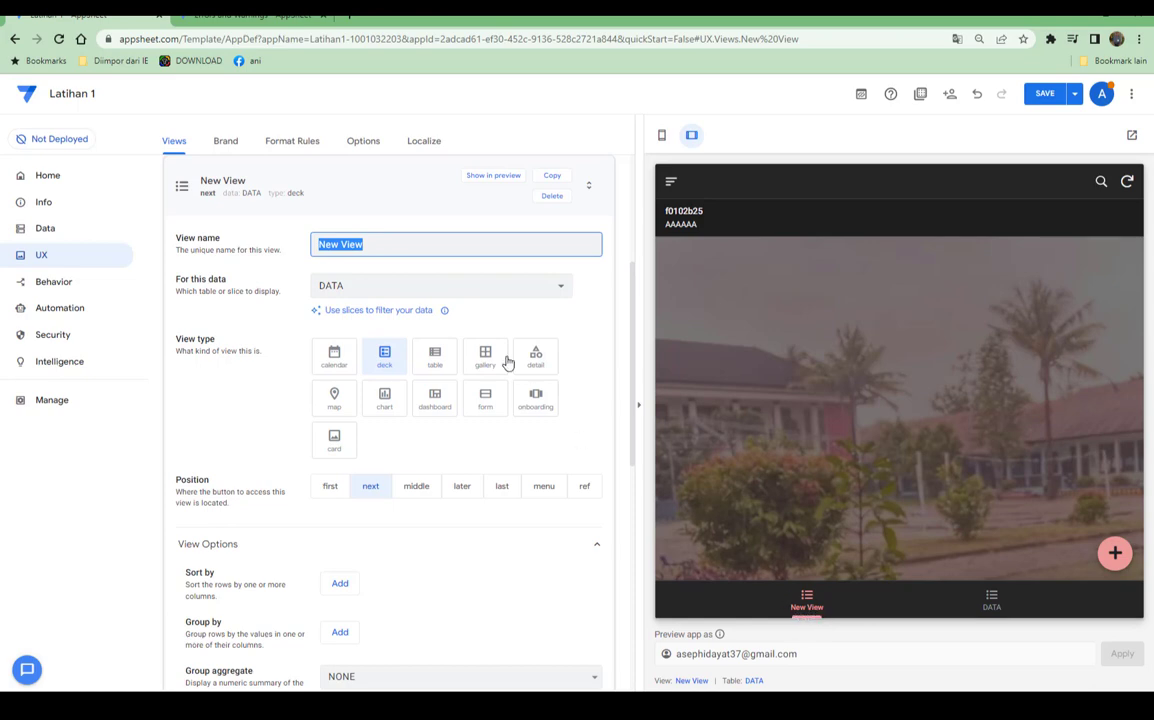
{"action": "type", "text": "WILAYAH"}
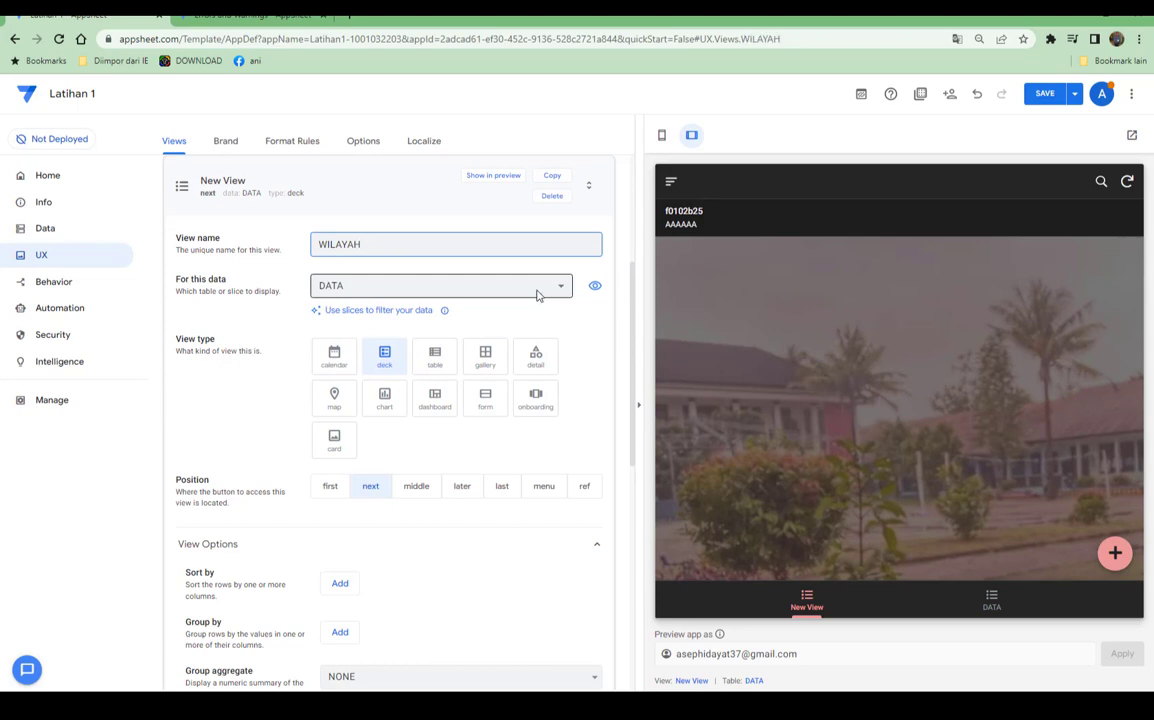
Base the WILAYAH view on the WILAYAH data and set its view type to table
{"action": "left_click", "coordinate": [537, 295]}
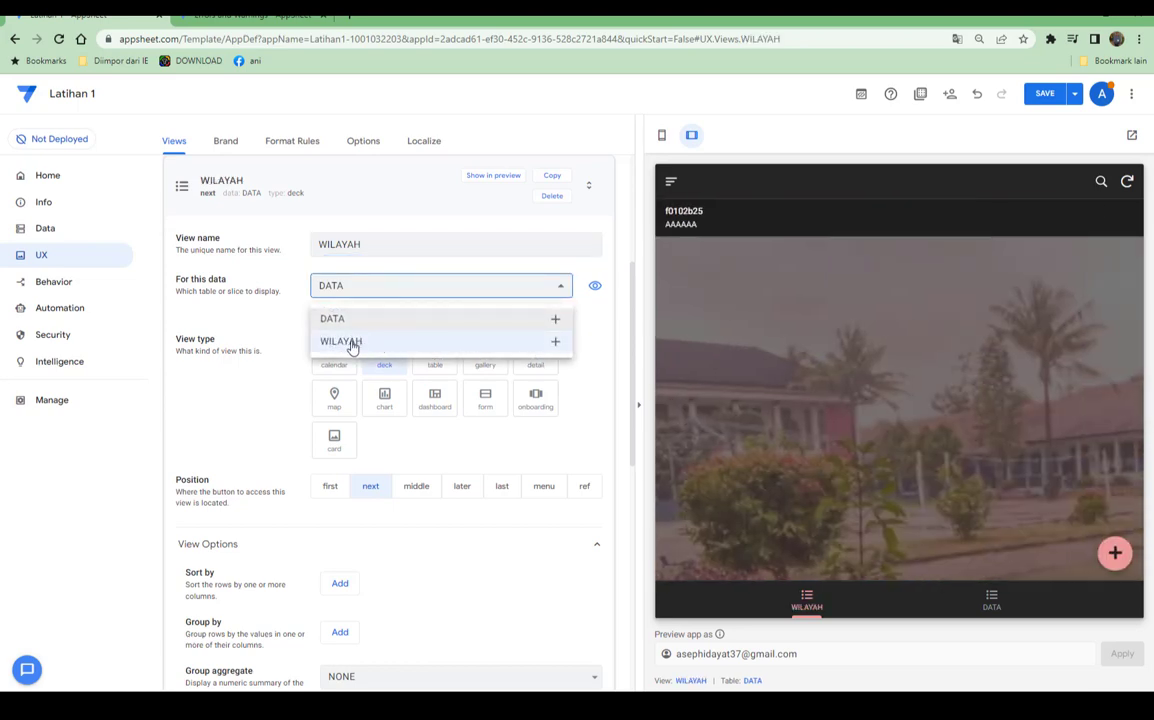
{"action": "left_click", "coordinate": [341, 342]}
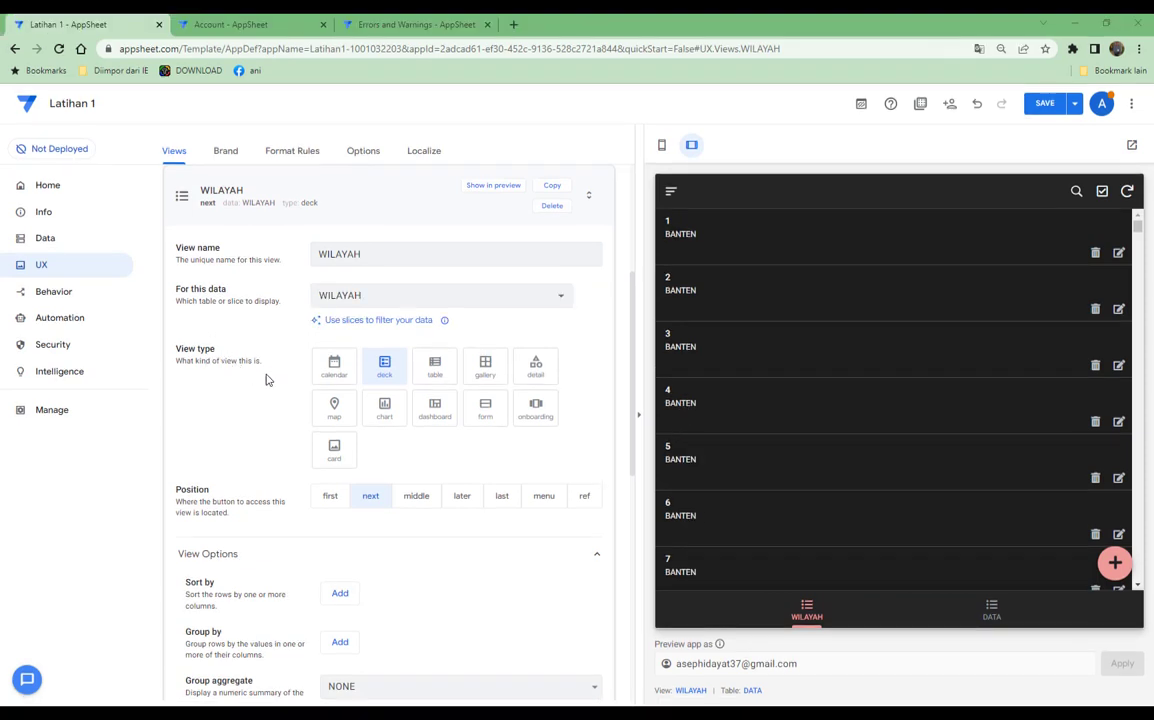
{"action": "left_click", "coordinate": [436, 368]}
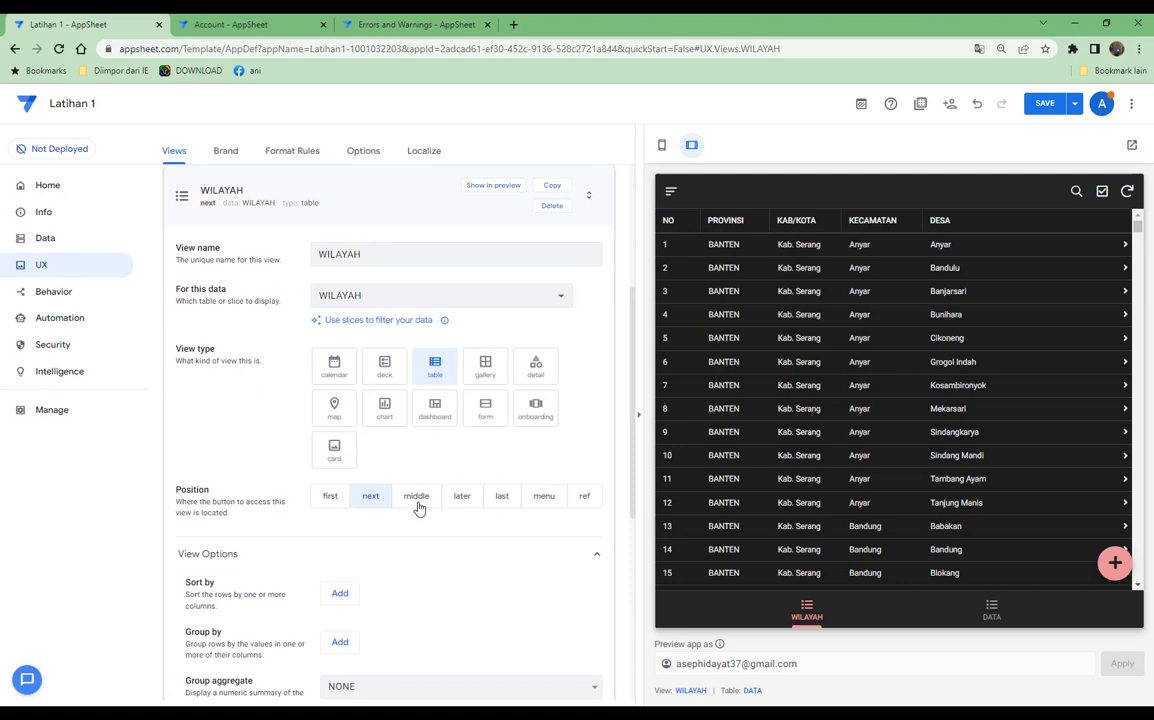
Try the menu and ref positions for the WILAYAH view and check the navigation menu in the app preview
{"action": "left_click", "coordinate": [544, 498]}
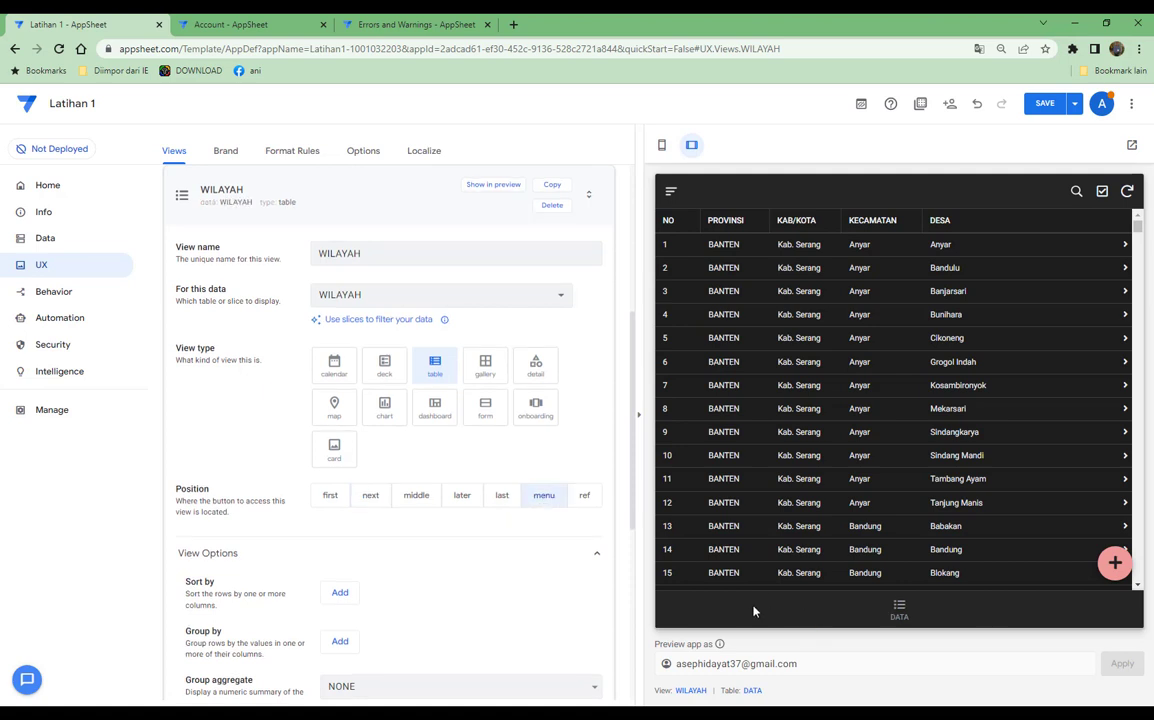
{"action": "left_click", "coordinate": [671, 194]}
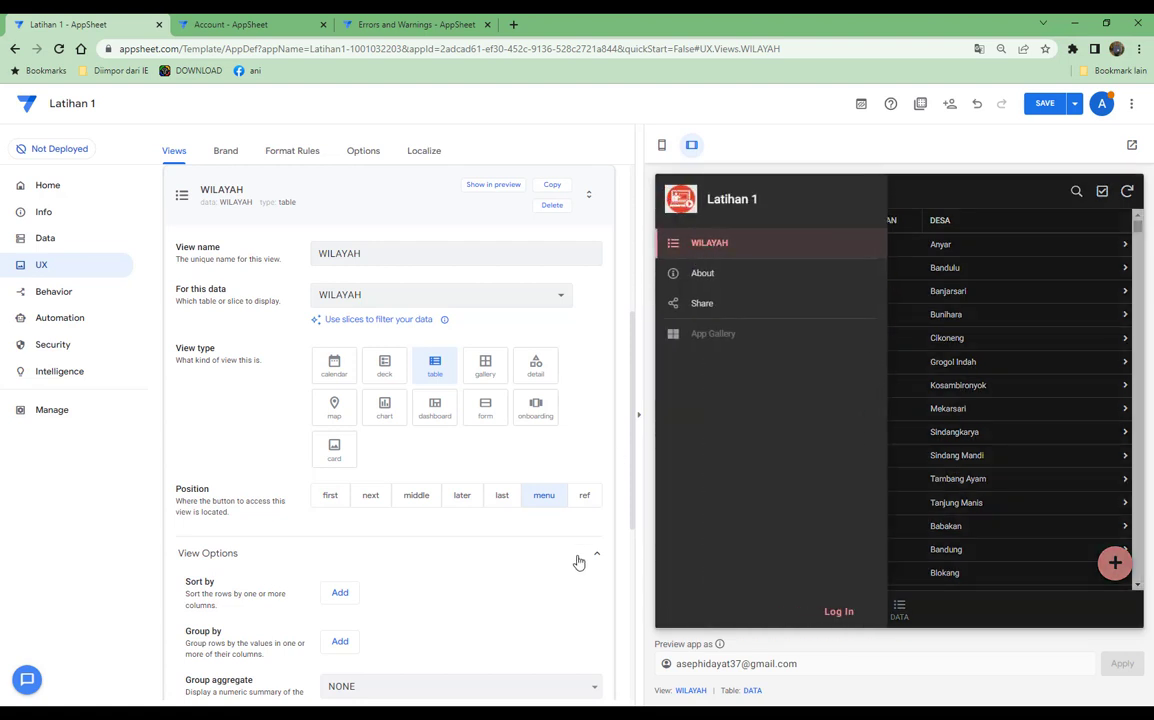
{"action": "left_click", "coordinate": [586, 500]}
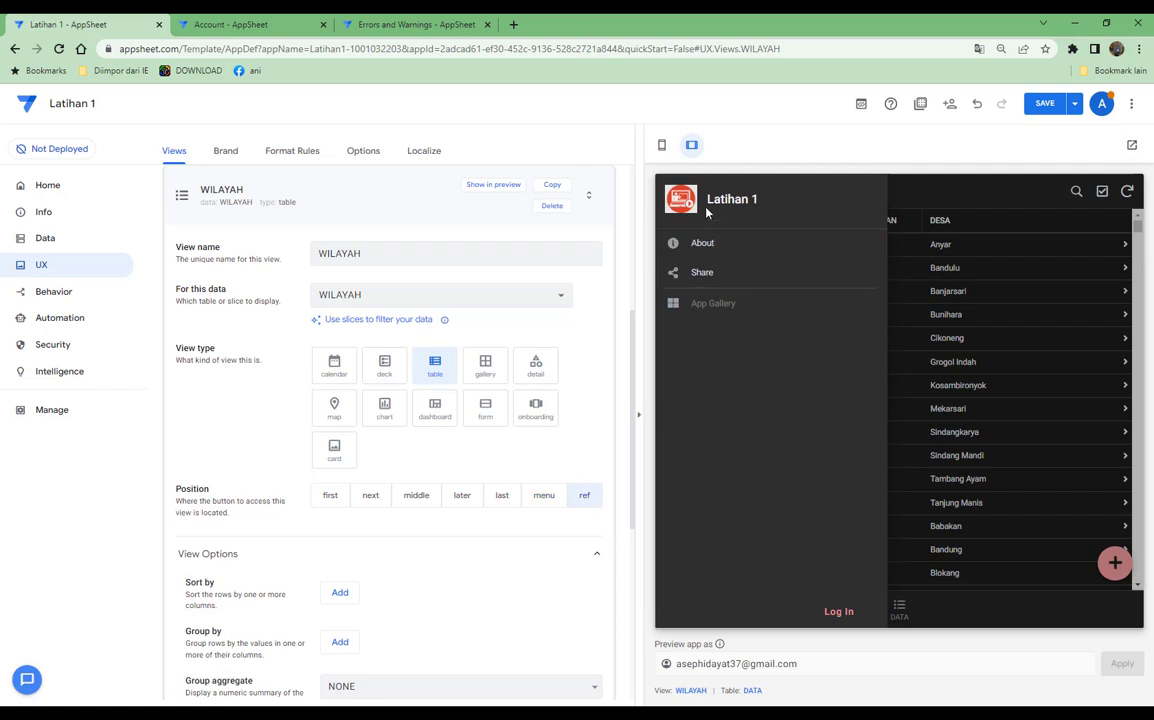
{"action": "left_click", "coordinate": [669, 199]}
{"action": "left_click", "coordinate": [669, 199]}
{"action": "left_click", "coordinate": [669, 199]}
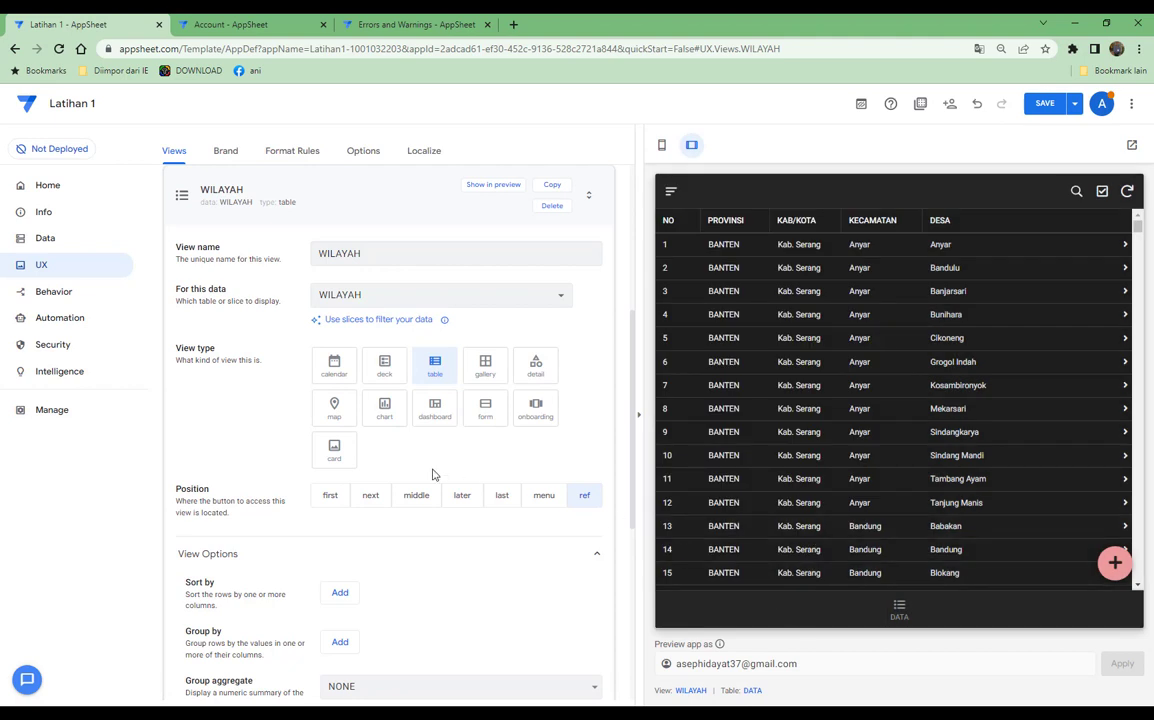
Set the WILAYAH view's position to next and save the app
{"action": "left_click", "coordinate": [370, 498]}
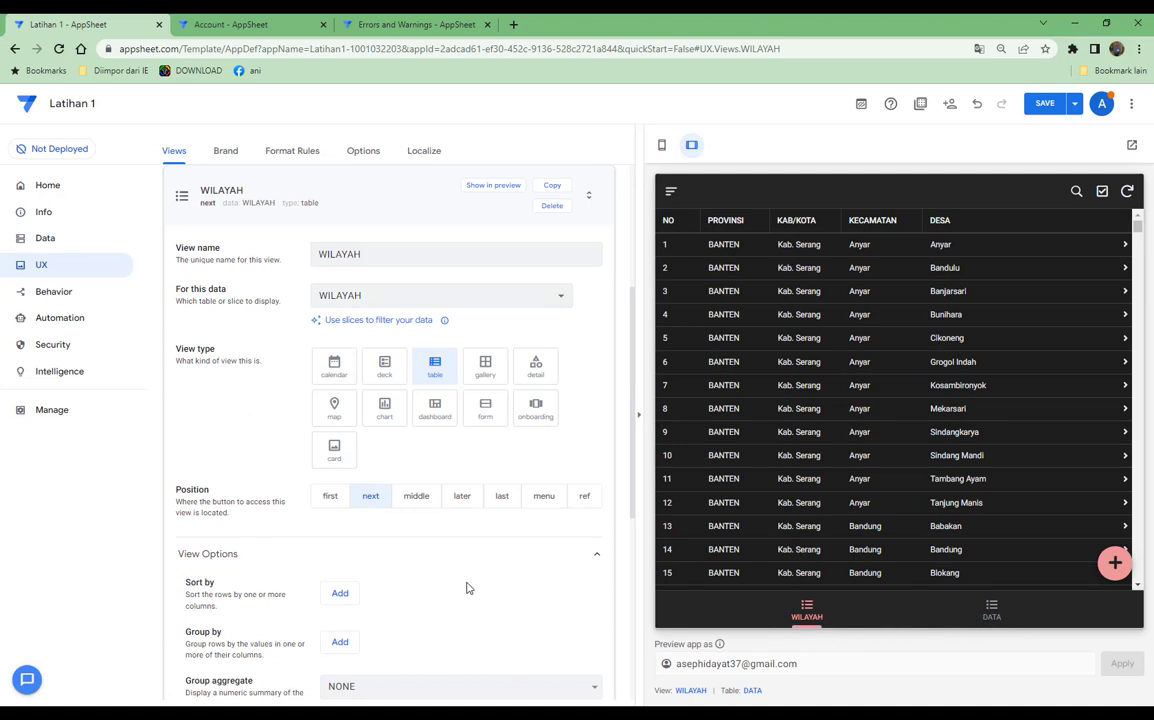
{"action": "left_click", "coordinate": [1045, 106]}
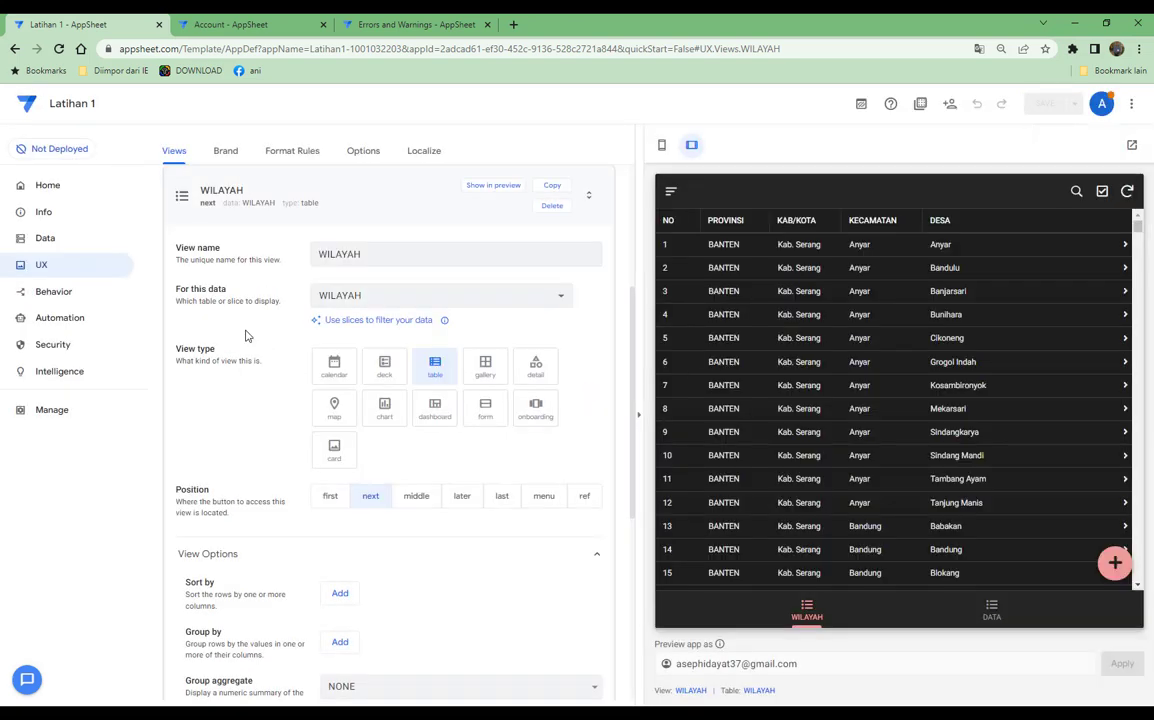
Rerun the deployment check on the reloaded editor, review all its items and move Latihan 1 to the deployed state
{"action": "left_click", "coordinate": [62, 152]}
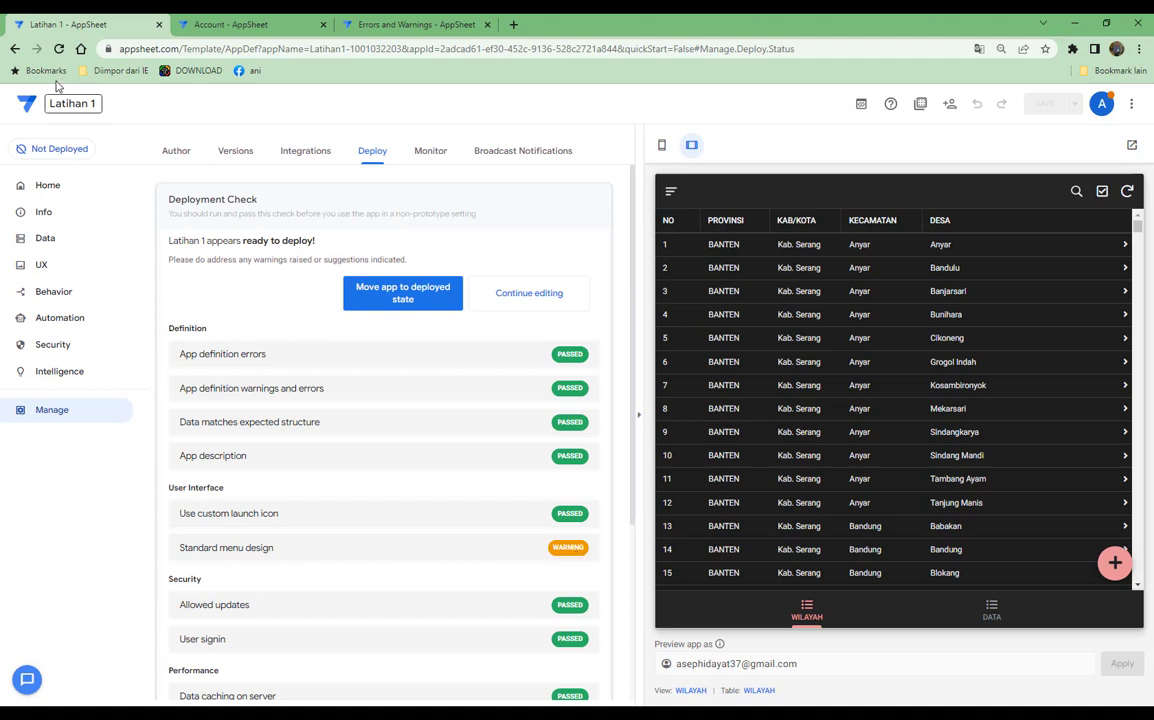
{"action": "left_click", "coordinate": [59, 49]}
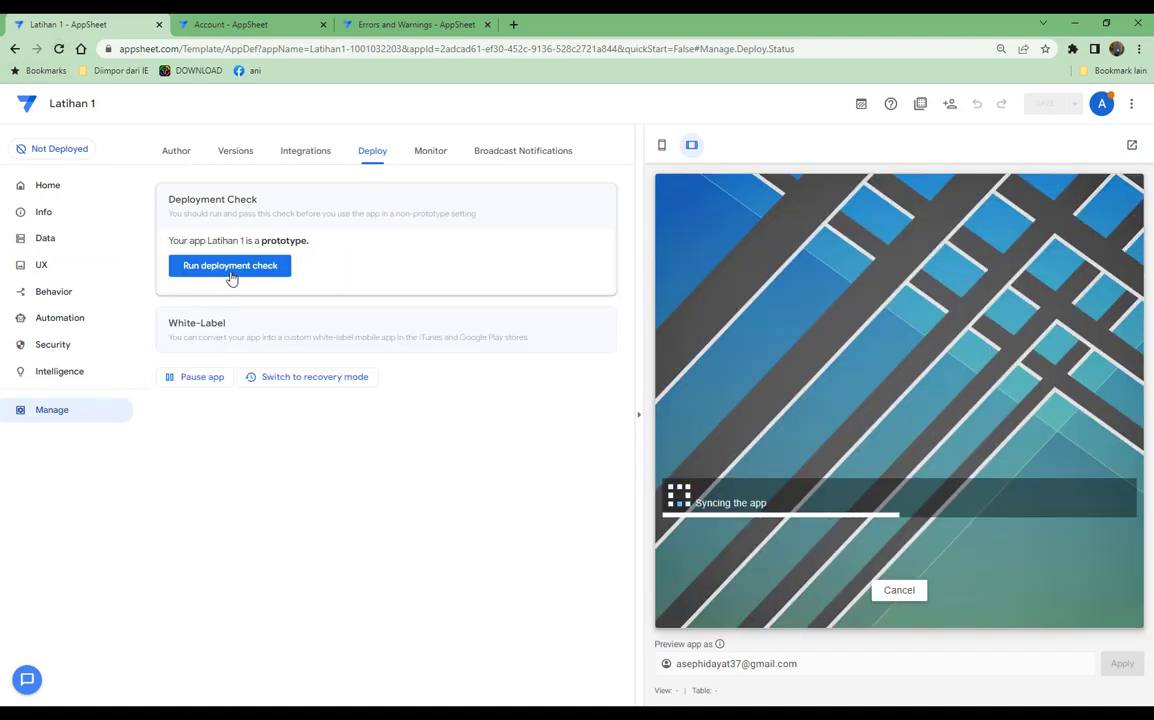
{"action": "left_click", "coordinate": [231, 272]}
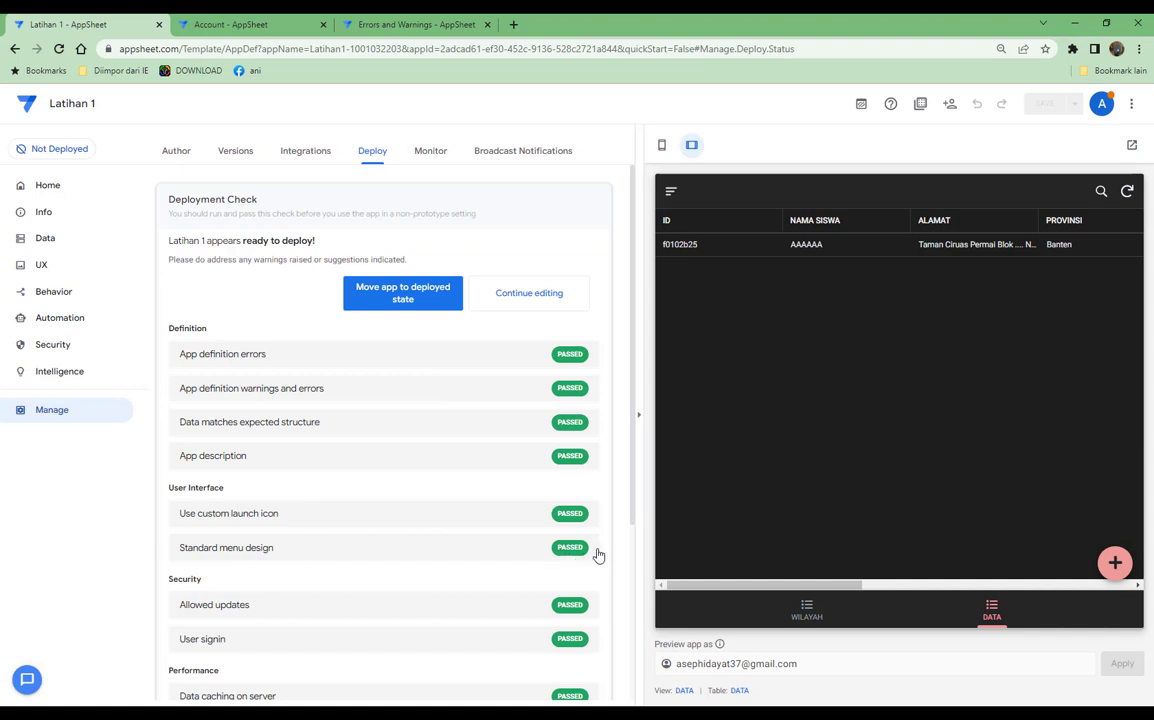
{"action": "scroll", "coordinate": [598, 554], "scroll_direction": "down", "scroll_amount": 3}
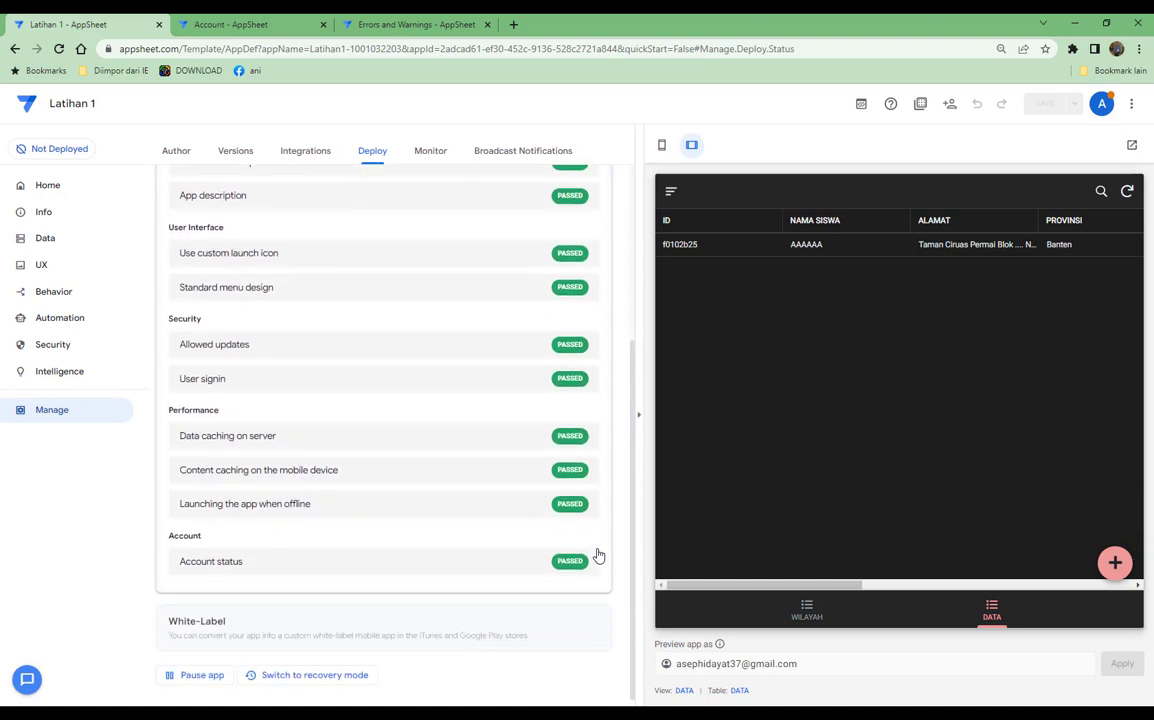
{"action": "scroll", "coordinate": [598, 554], "scroll_direction": "up", "scroll_amount": 3}
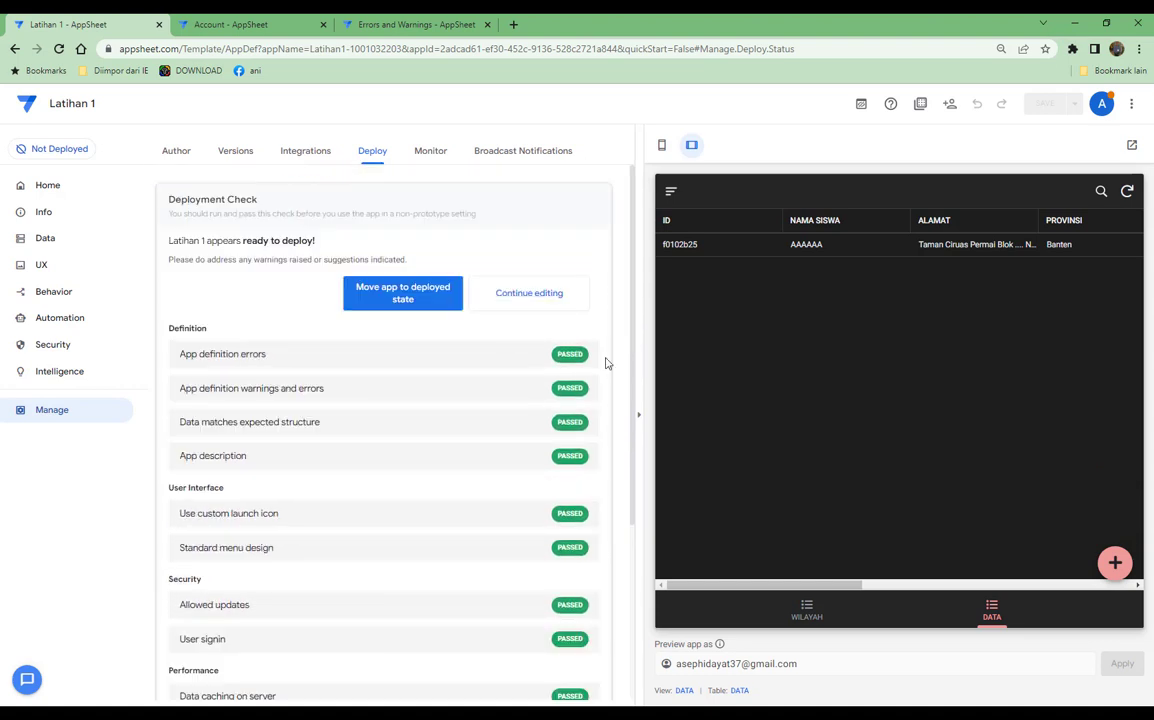
{"action": "left_click", "coordinate": [378, 302]}
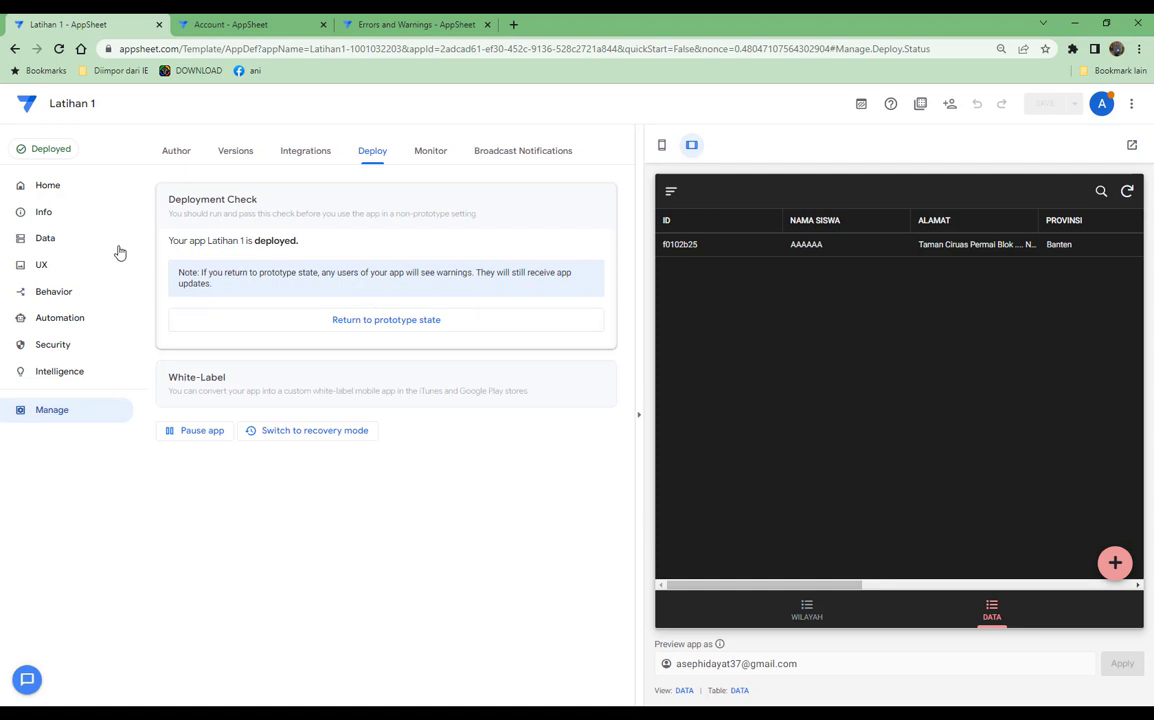
Open the settings of the DATA table in the app's data section
{"action": "left_click", "coordinate": [54, 245]}
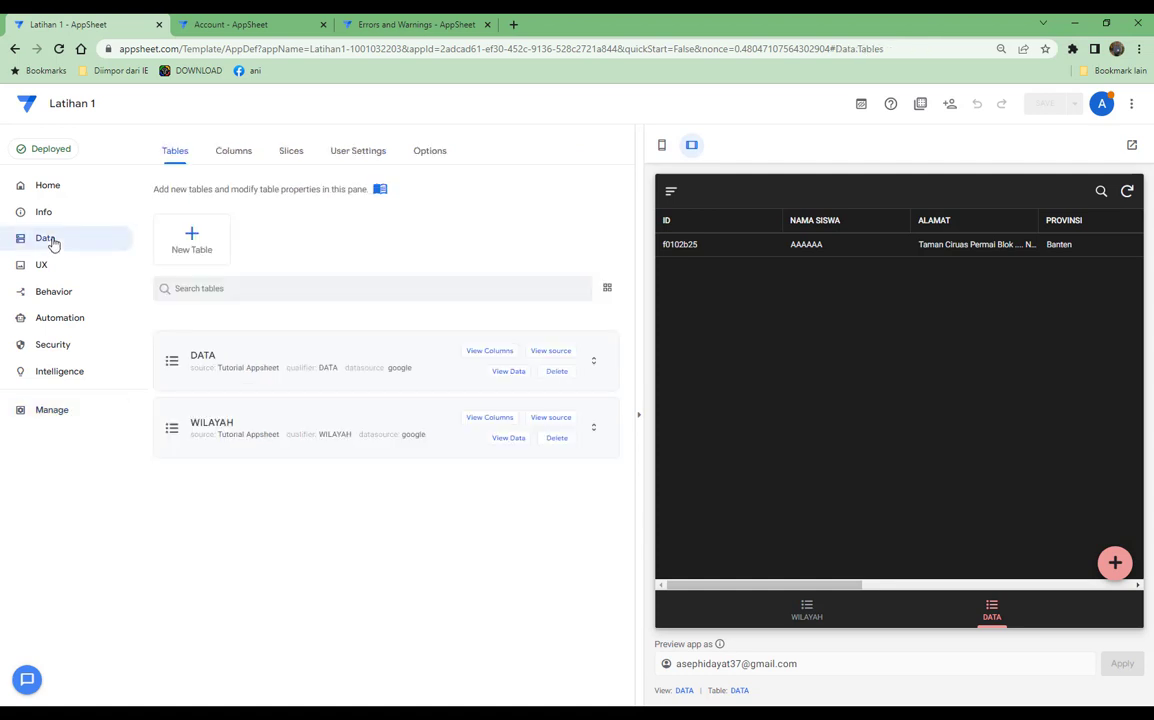
{"action": "left_click", "coordinate": [200, 366]}
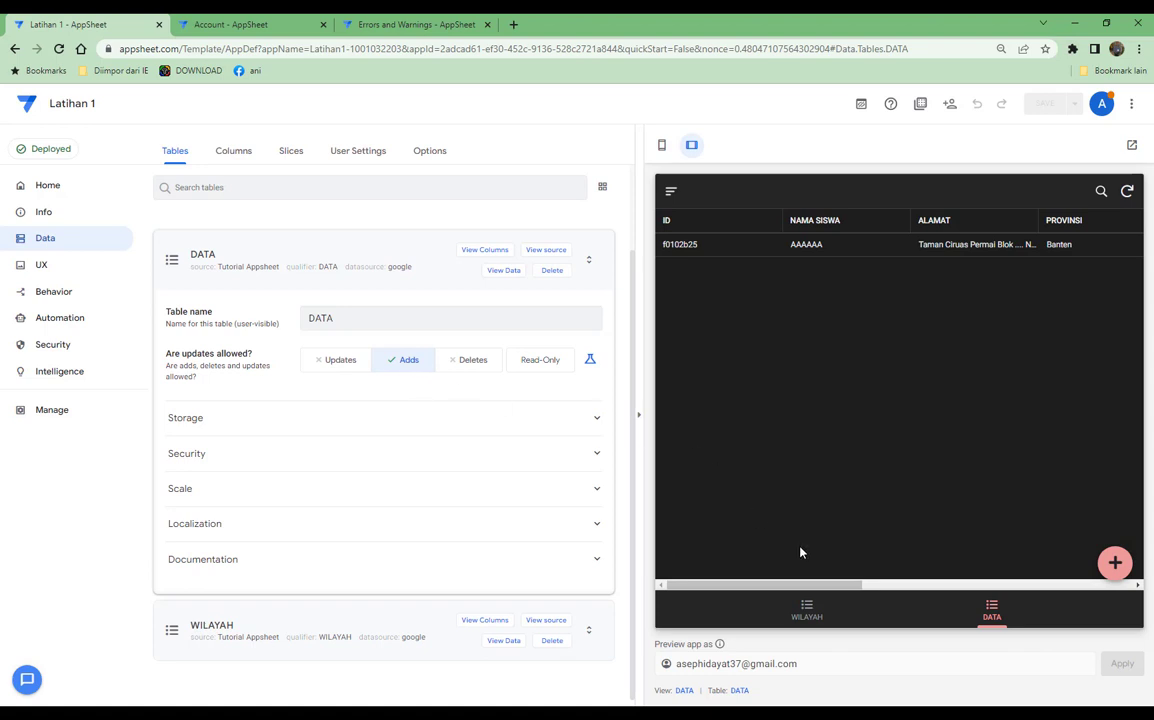
Try allowing updates and deletes on the DATA table and switch both off again
{"action": "left_click", "coordinate": [328, 369]}
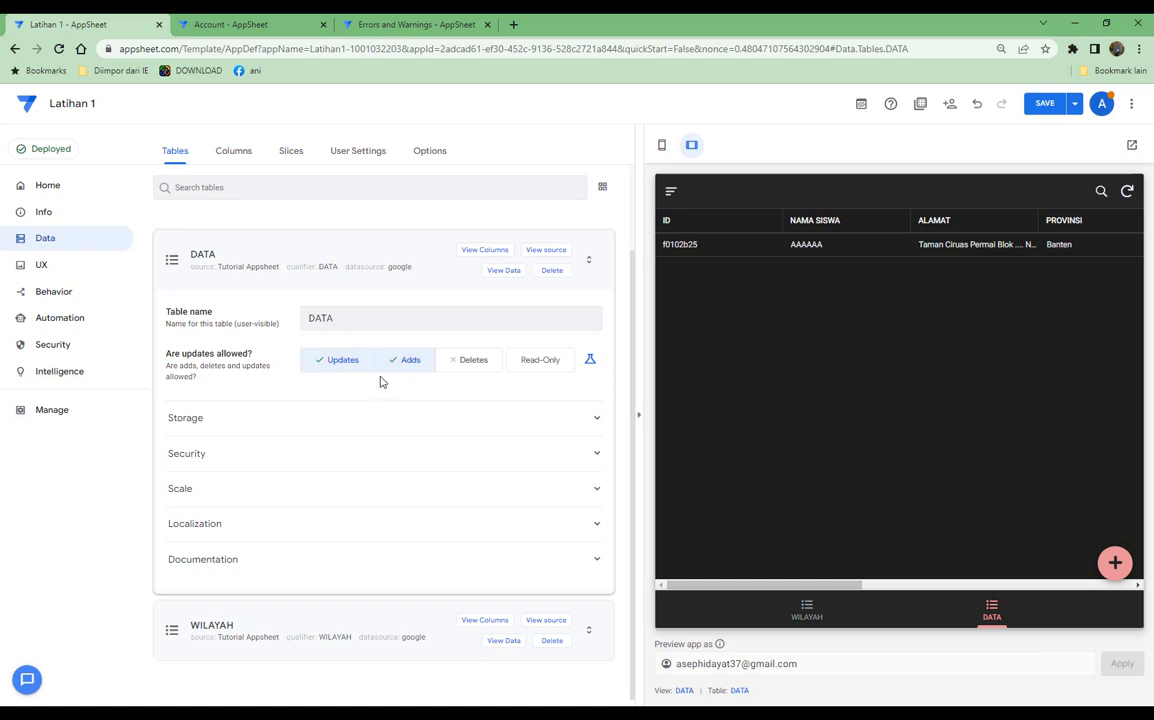
{"action": "left_click", "coordinate": [474, 362]}
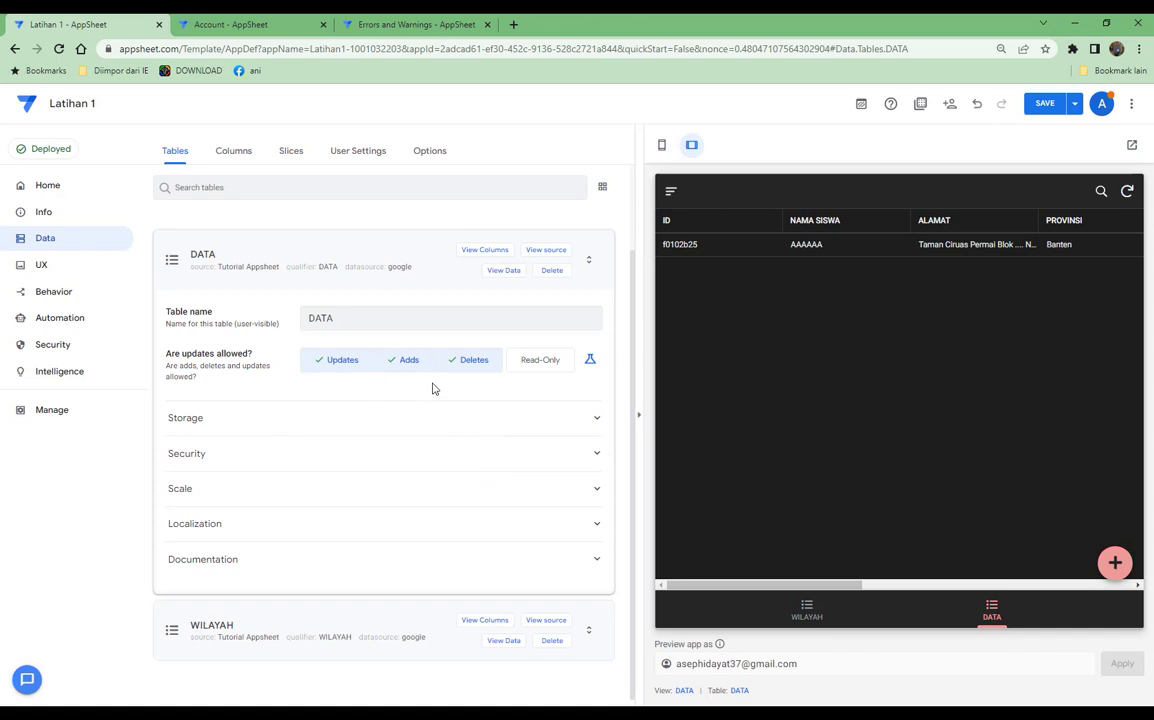
{"action": "left_click", "coordinate": [328, 369]}
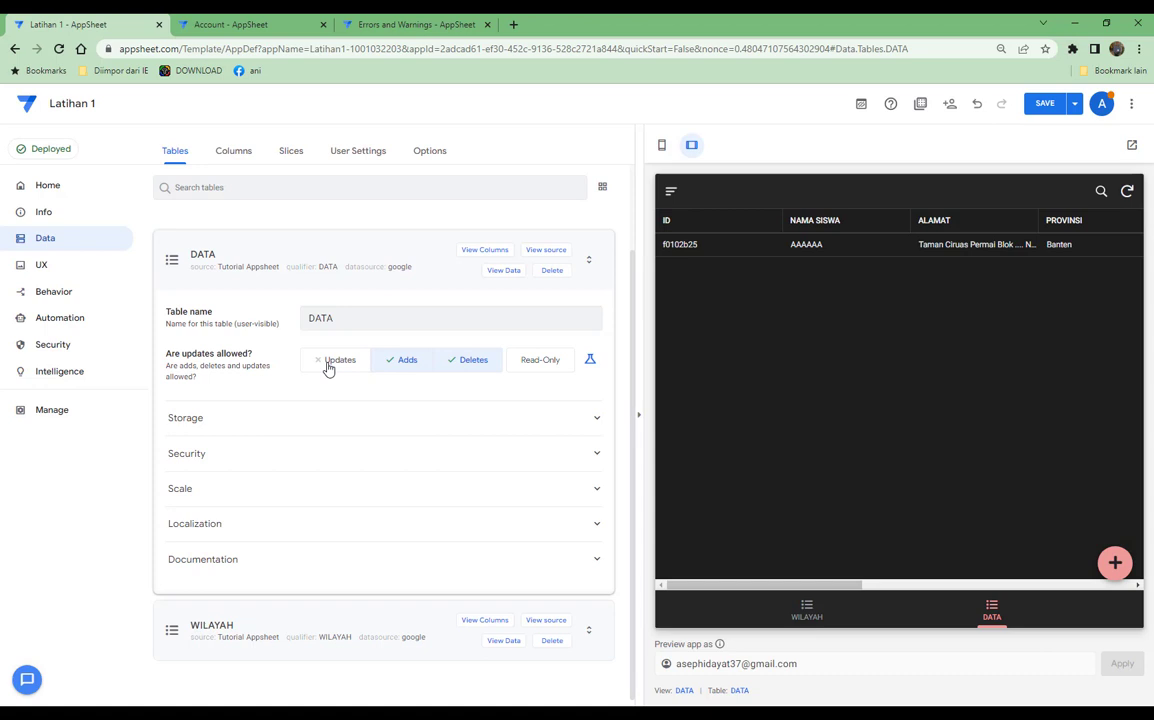
{"action": "left_click", "coordinate": [468, 366]}
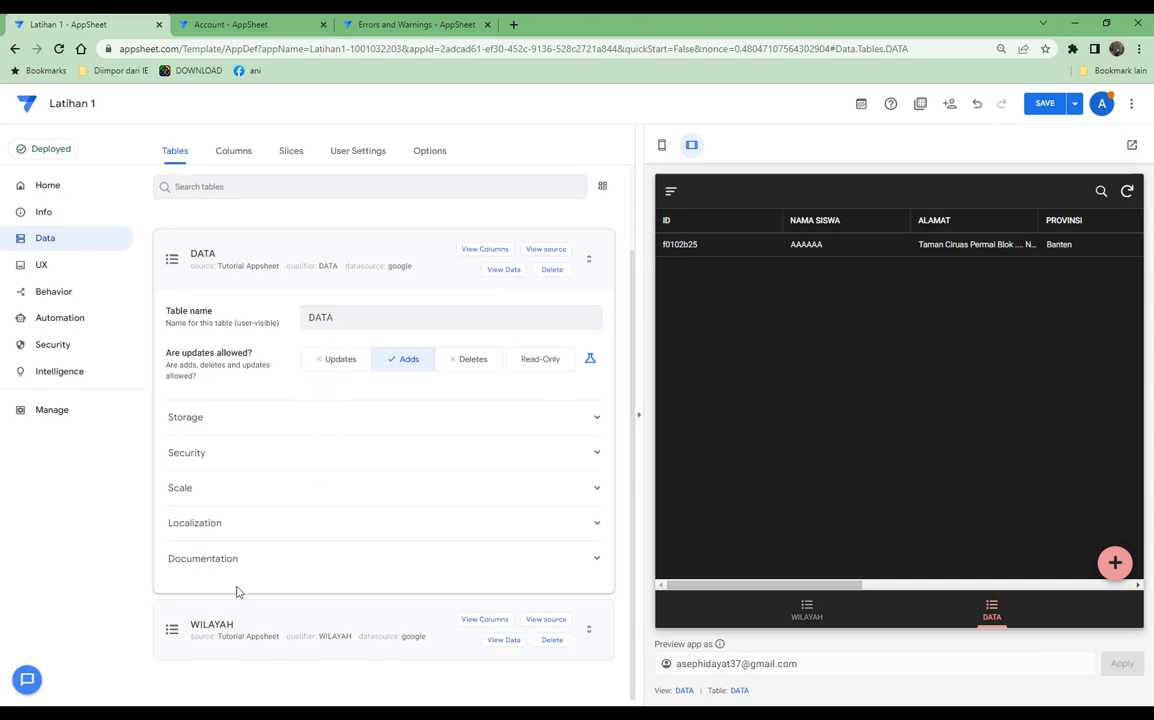
Make the WILAYAH table read-only, checking its view in the preview, and save the app
{"action": "left_click", "coordinate": [204, 632]}
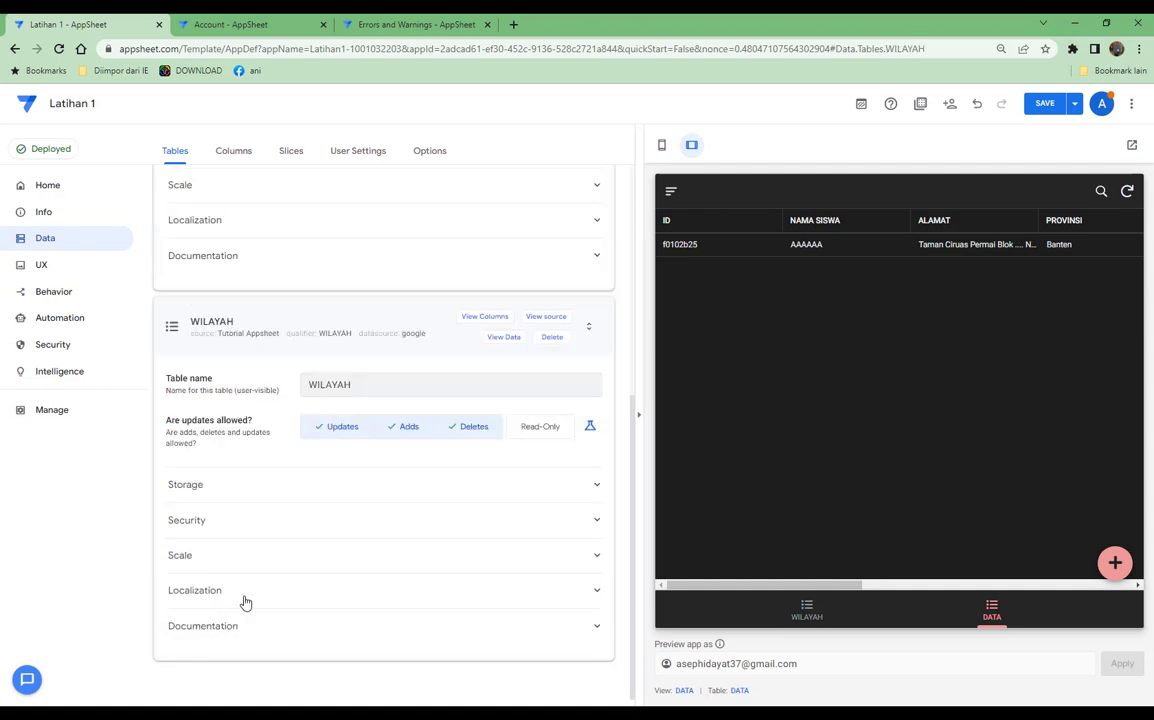
{"action": "left_click", "coordinate": [807, 610]}
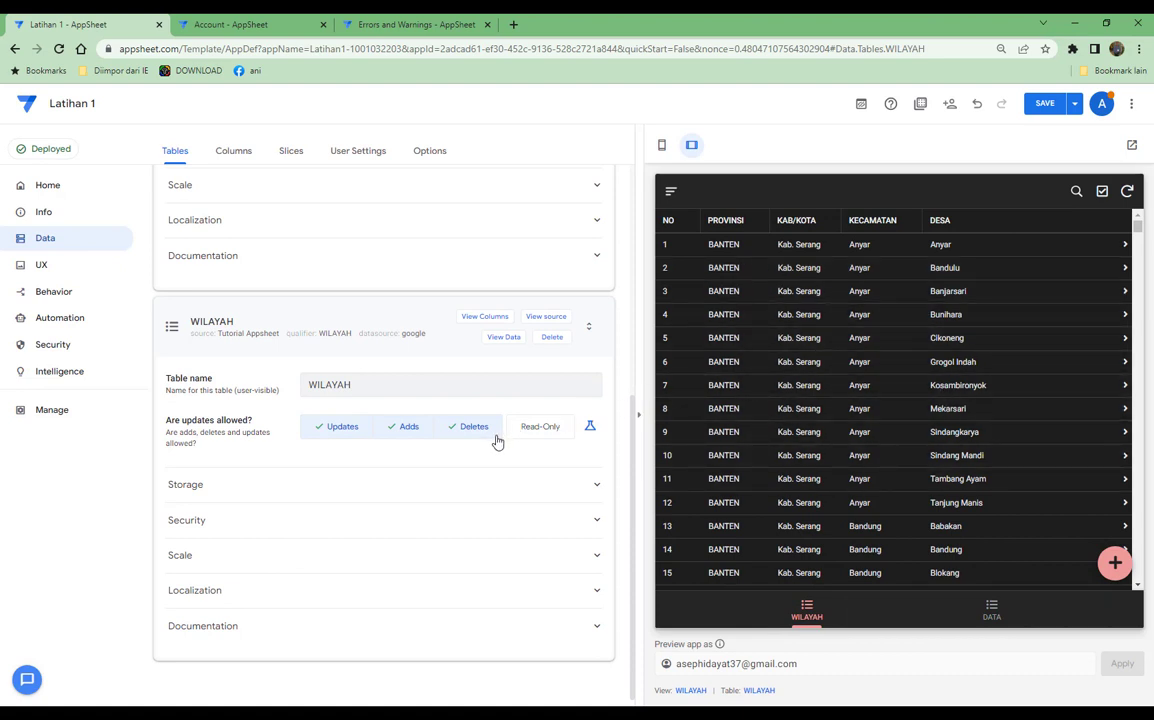
{"action": "left_click", "coordinate": [535, 430]}
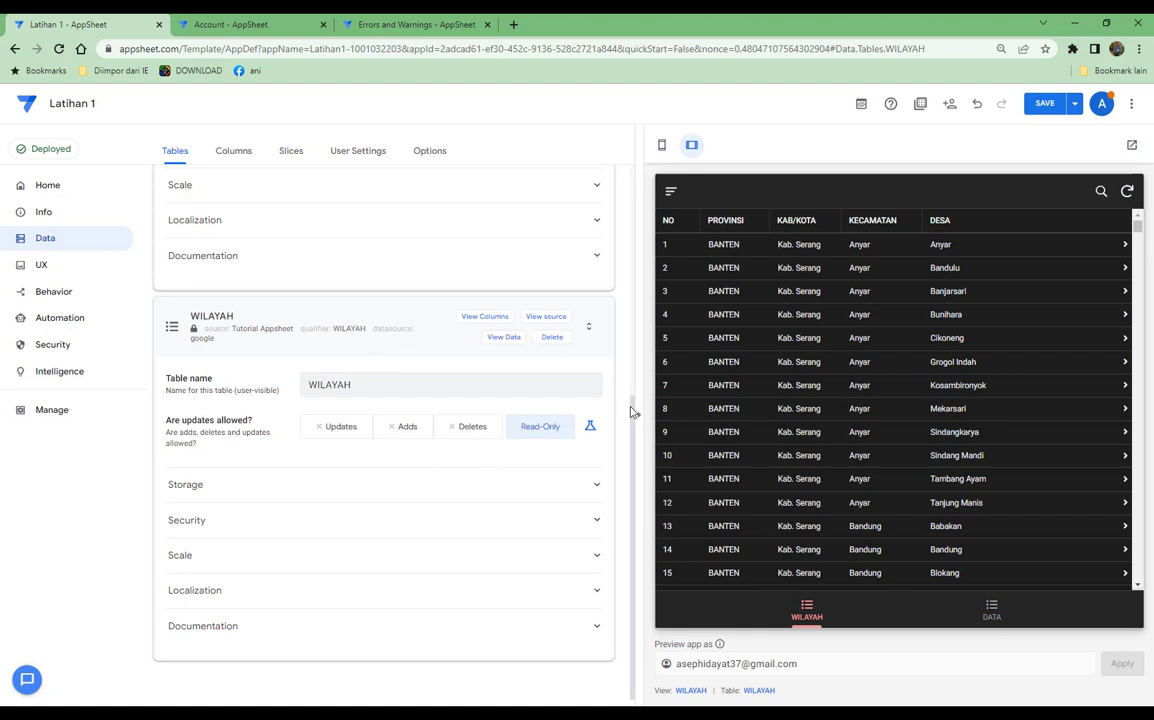
{"action": "left_click", "coordinate": [1045, 104]}
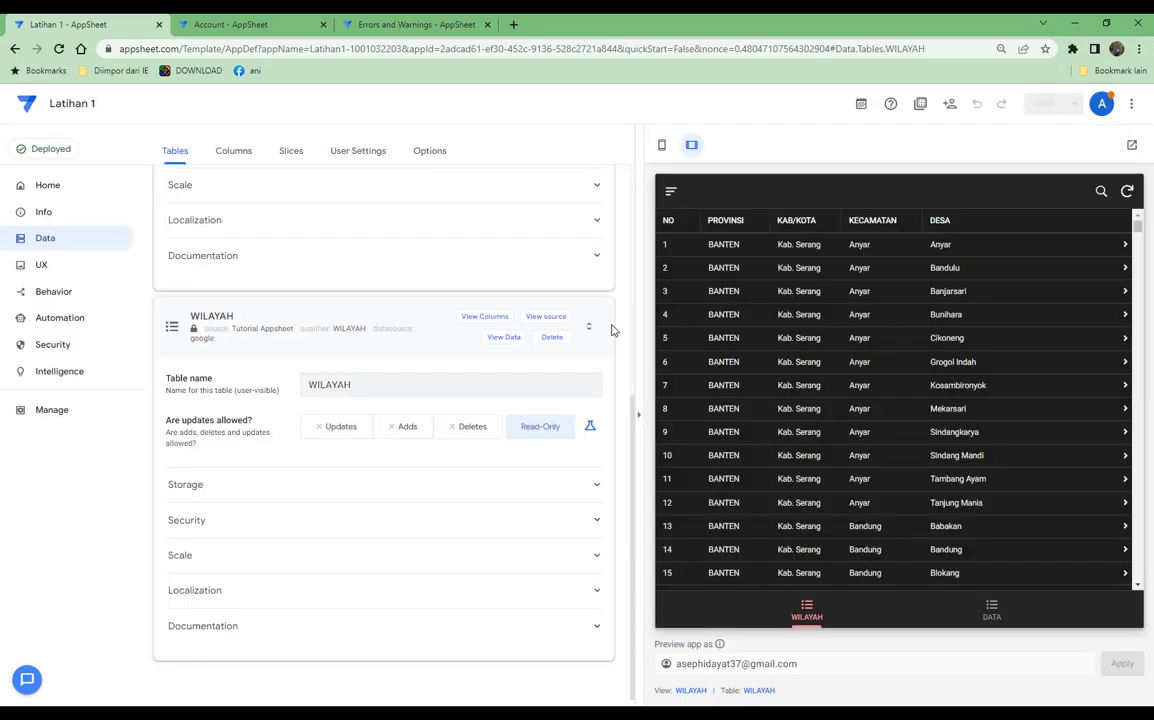
Copy the app's browser link from its sharing links
{"action": "scroll", "coordinate": [613, 330], "scroll_direction": "up", "scroll_amount": 8}
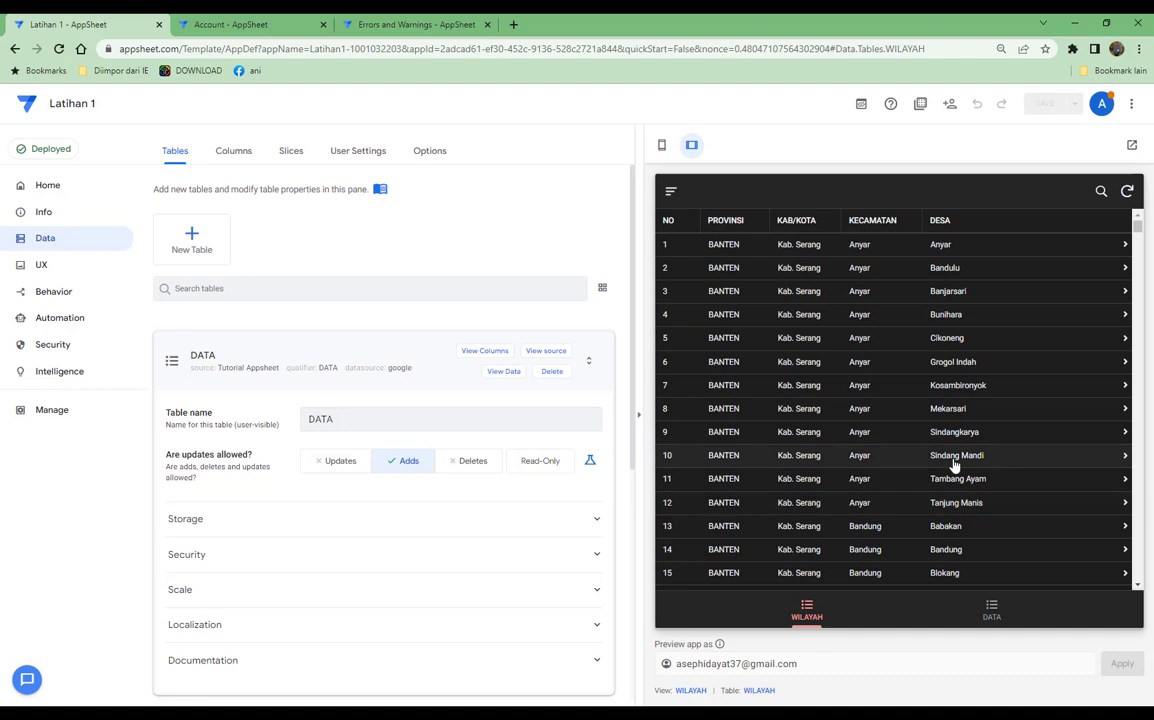
{"action": "left_click", "coordinate": [950, 106]}
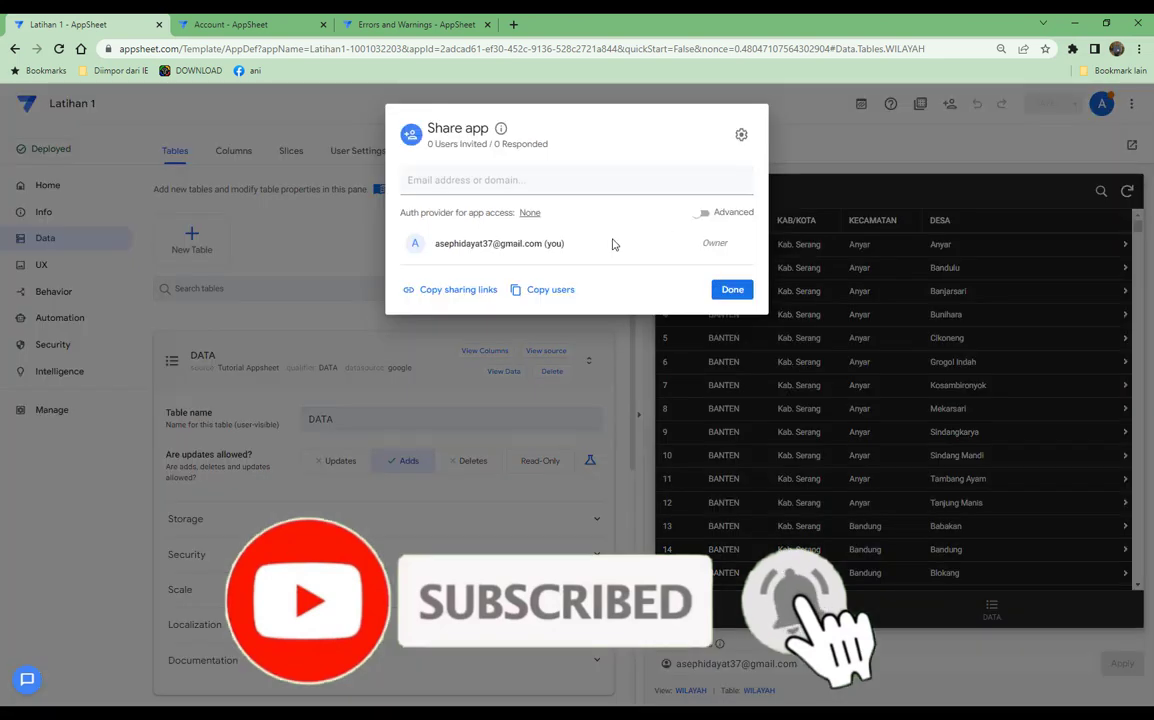
{"action": "left_click", "coordinate": [437, 296]}
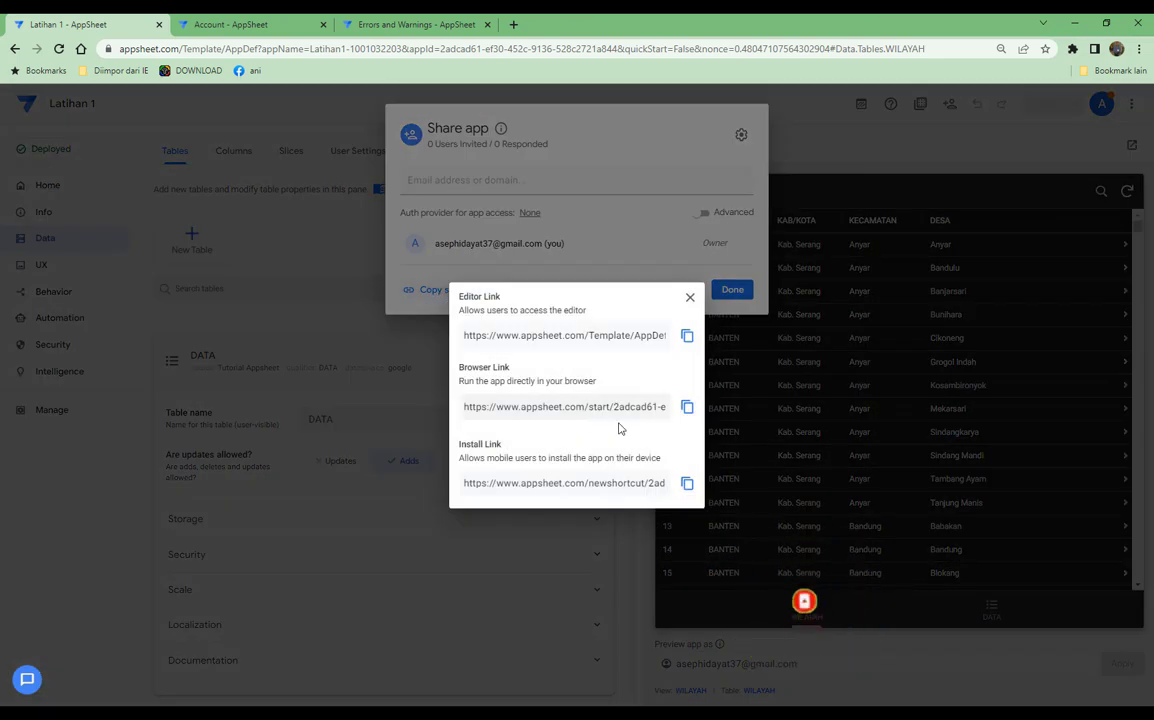
{"action": "left_click", "coordinate": [687, 409]}
Switch to the other Chrome window, open the copied app link in a new tab and accept the data notice
{"action": "mouse_move", "coordinate": [522, 714]}
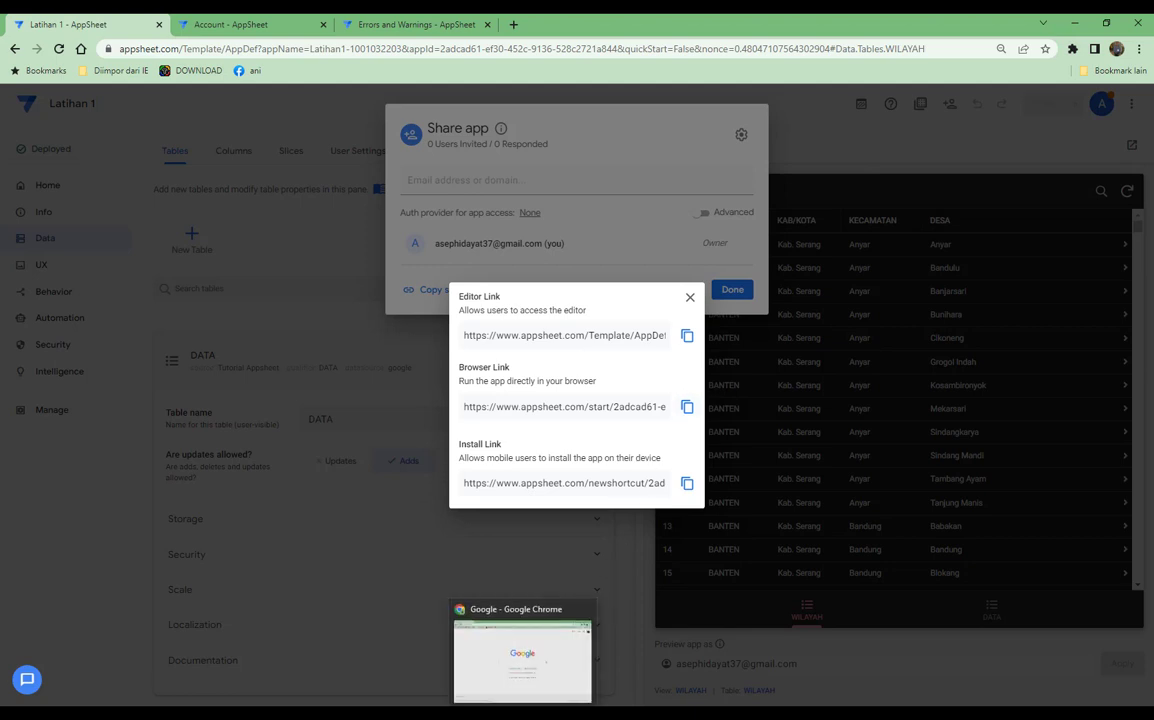
{"action": "left_click", "coordinate": [522, 714]}
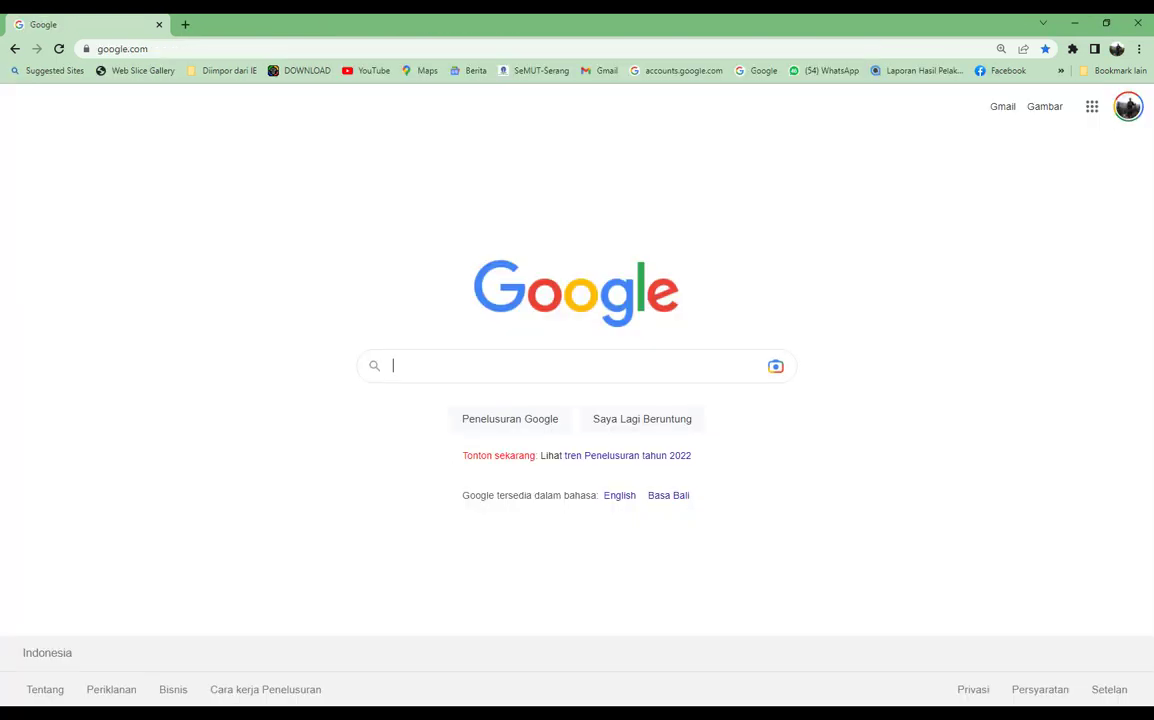
{"action": "left_click", "coordinate": [183, 22]}
{"action": "left_click", "coordinate": [163, 45]}
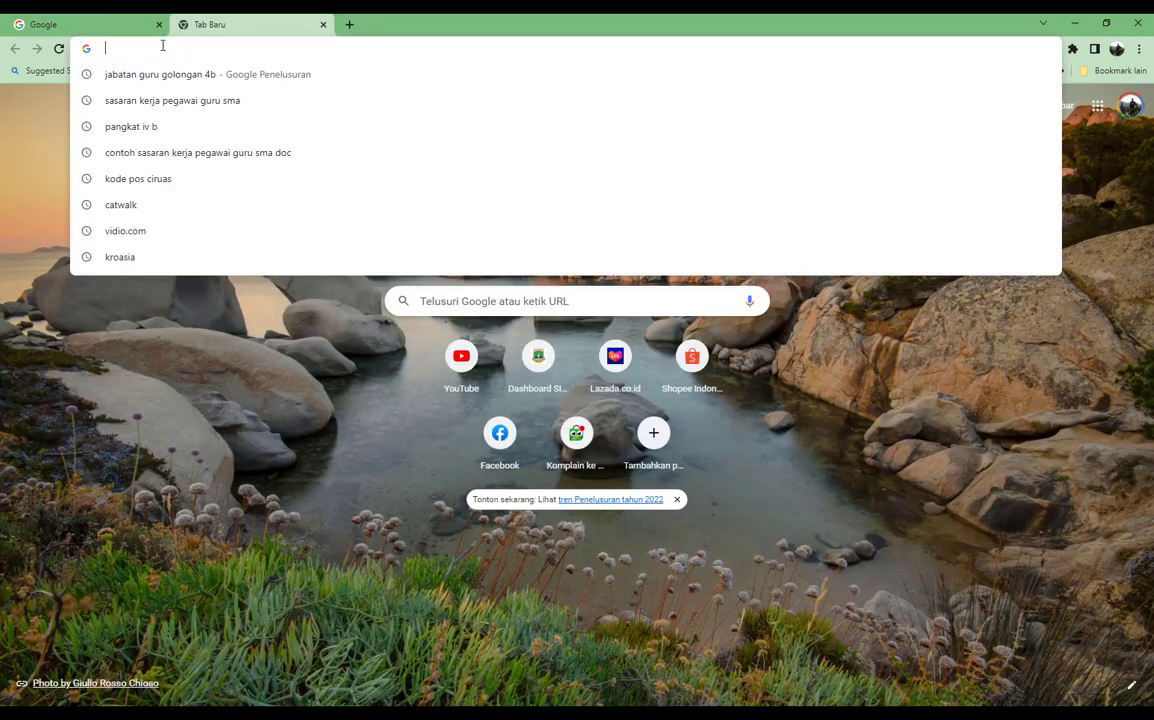
{"action": "right_click", "coordinate": [163, 45]}
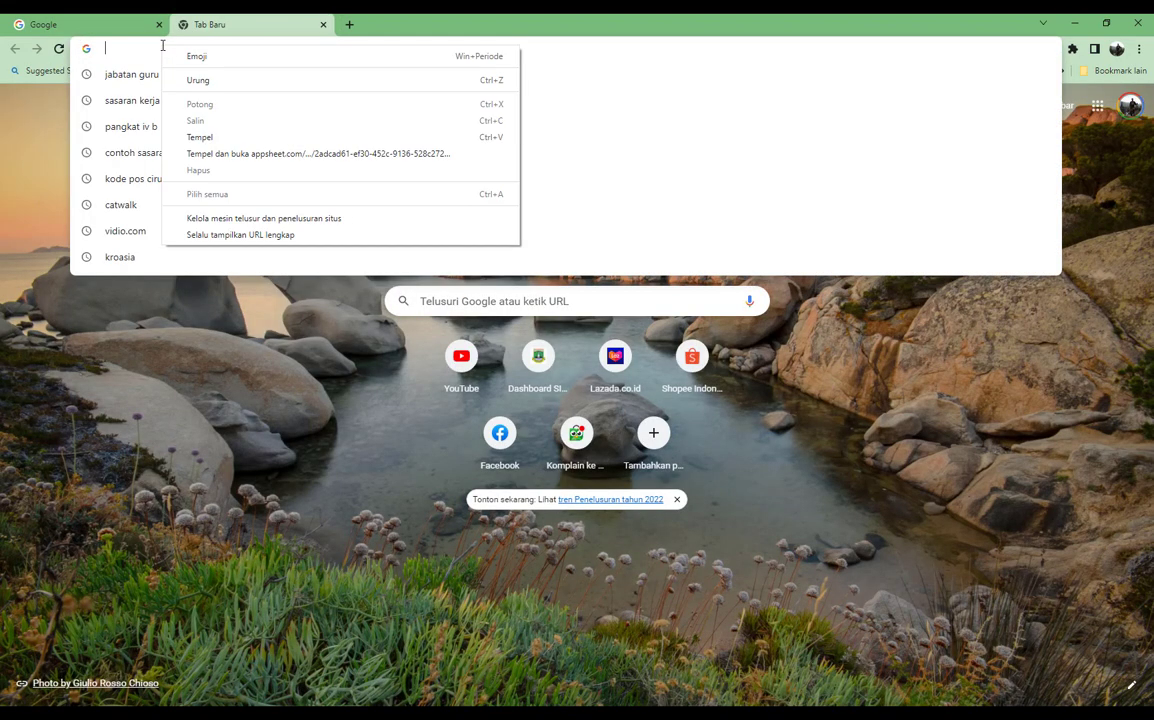
{"action": "left_click", "coordinate": [200, 137]}
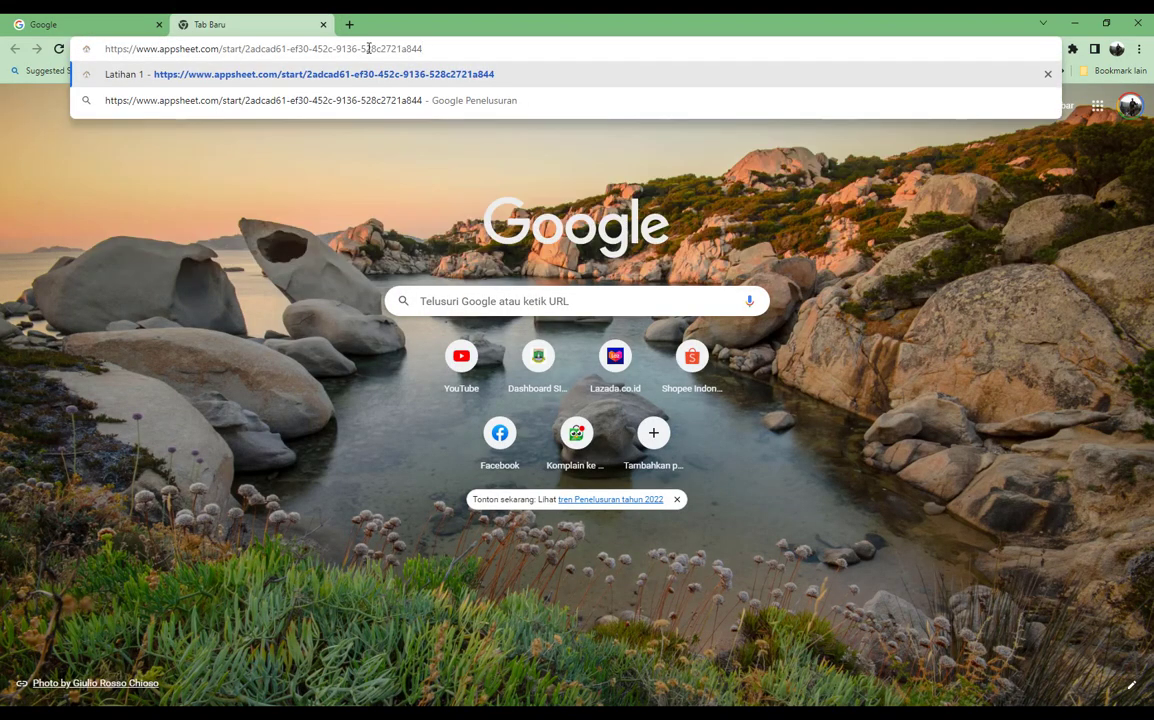
{"action": "key", "text": "Return"}
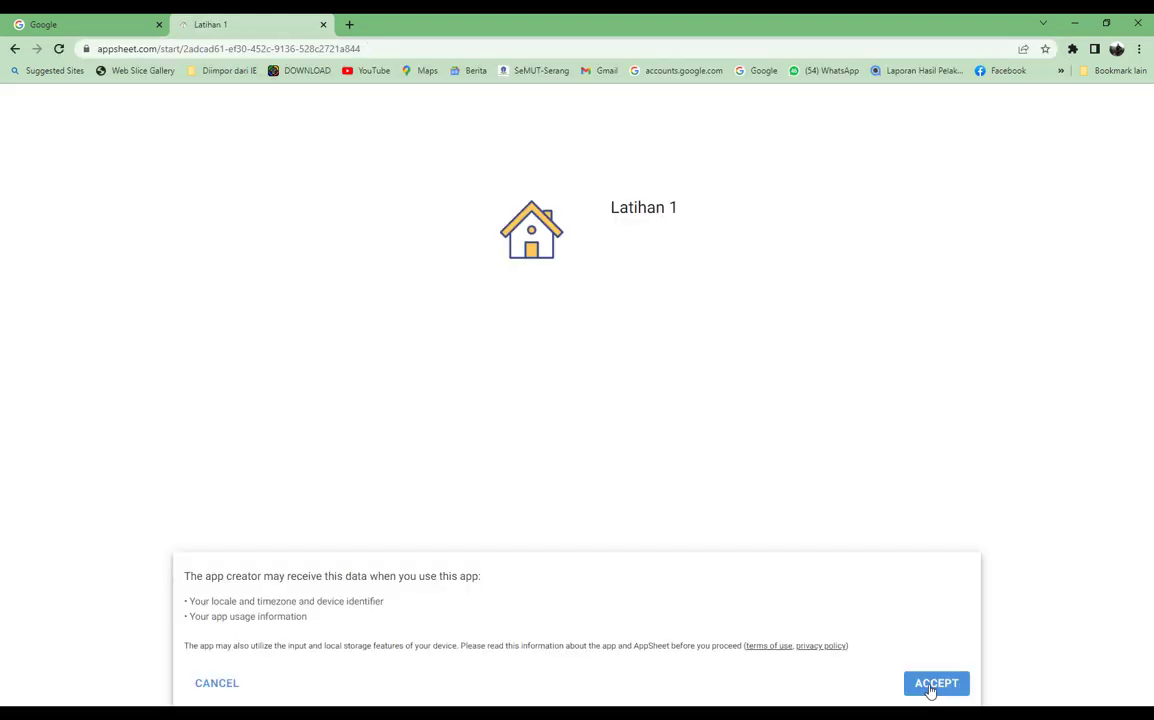
{"action": "left_click", "coordinate": [930, 686]}
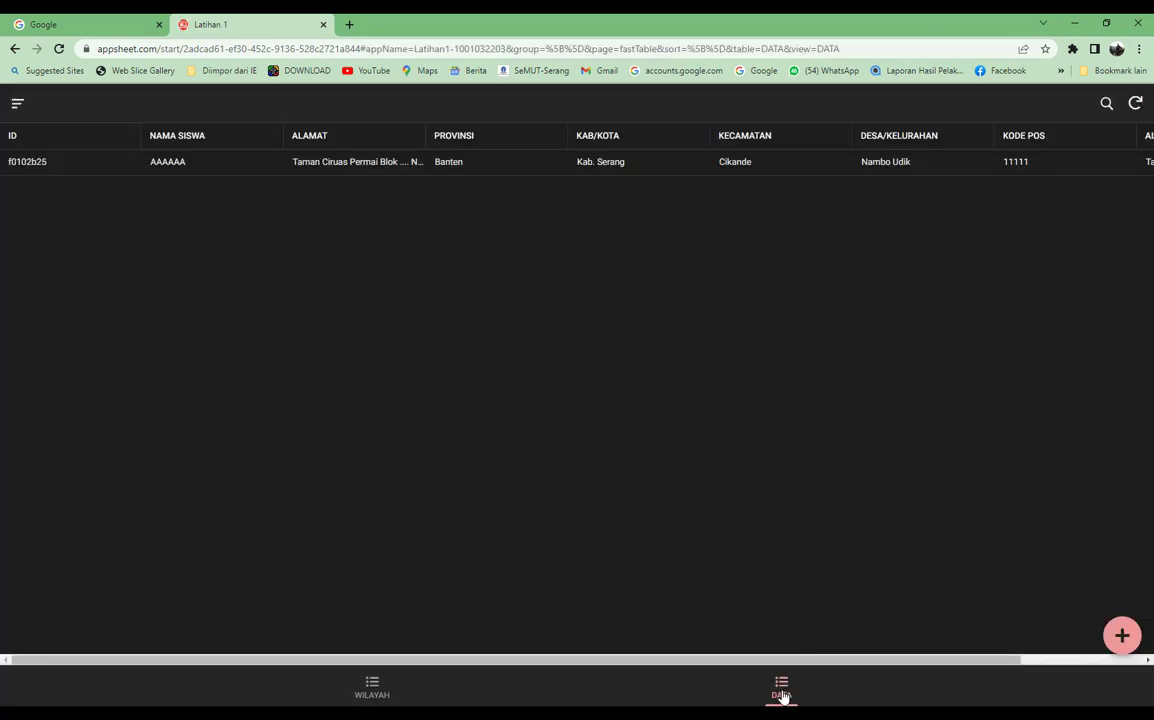
Check the WILAYAH view, return to DATA and start a new record with NAMA SISWA AAABBBB and ALAMAT SSSSS SSSSS
{"action": "left_click", "coordinate": [371, 695]}
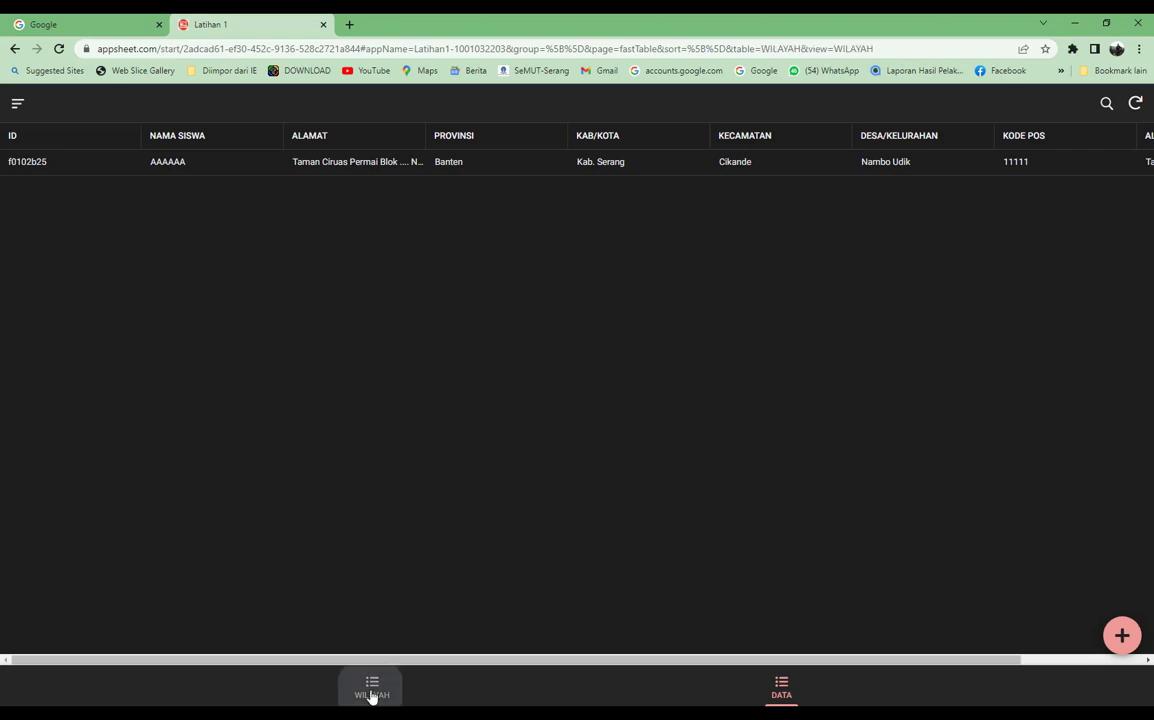
{"action": "left_click", "coordinate": [783, 688]}
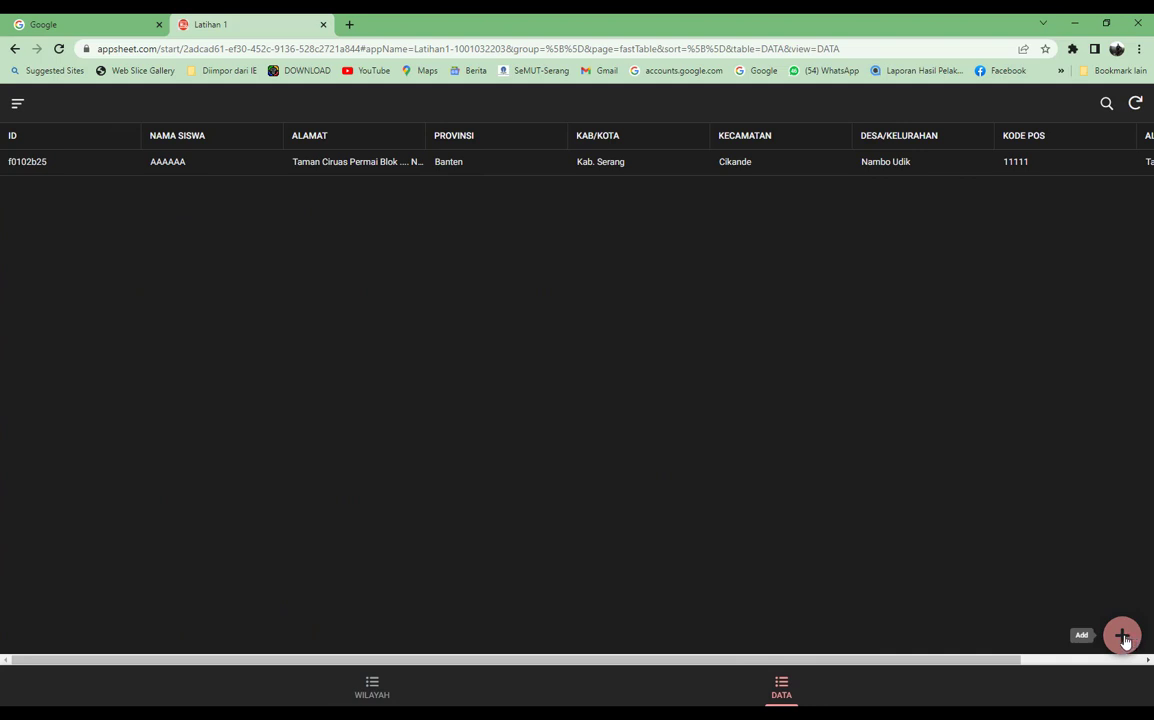
{"action": "left_click", "coordinate": [1123, 638]}
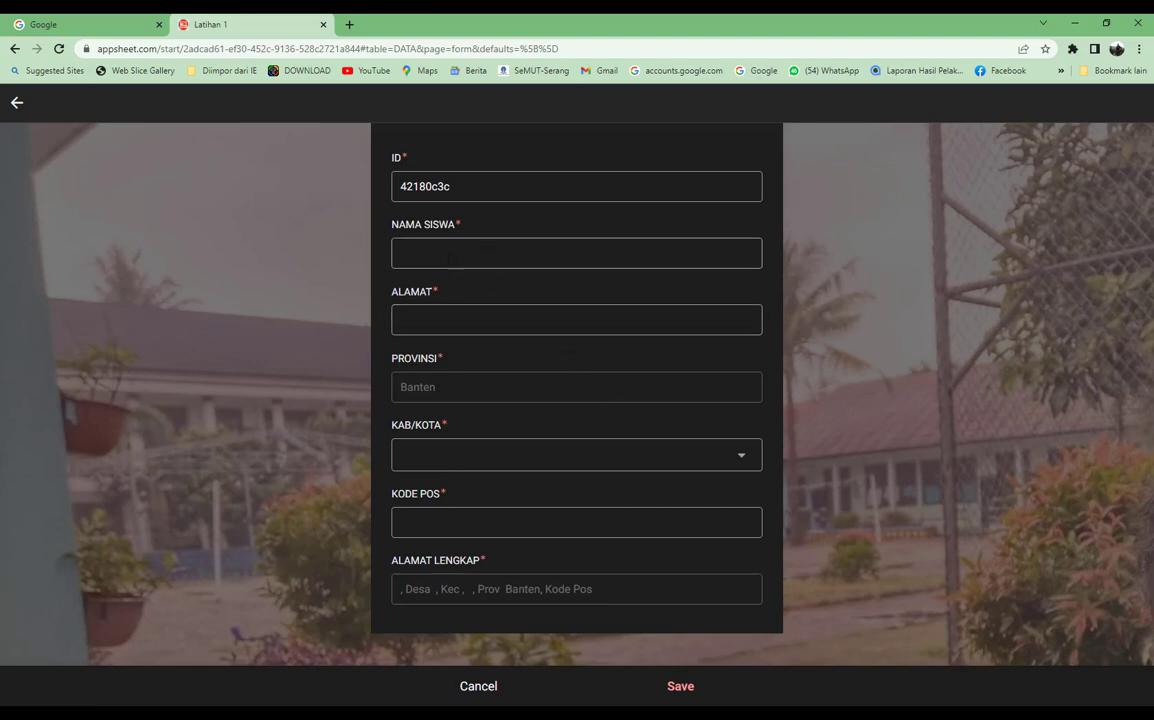
{"action": "left_click", "coordinate": [446, 256]}
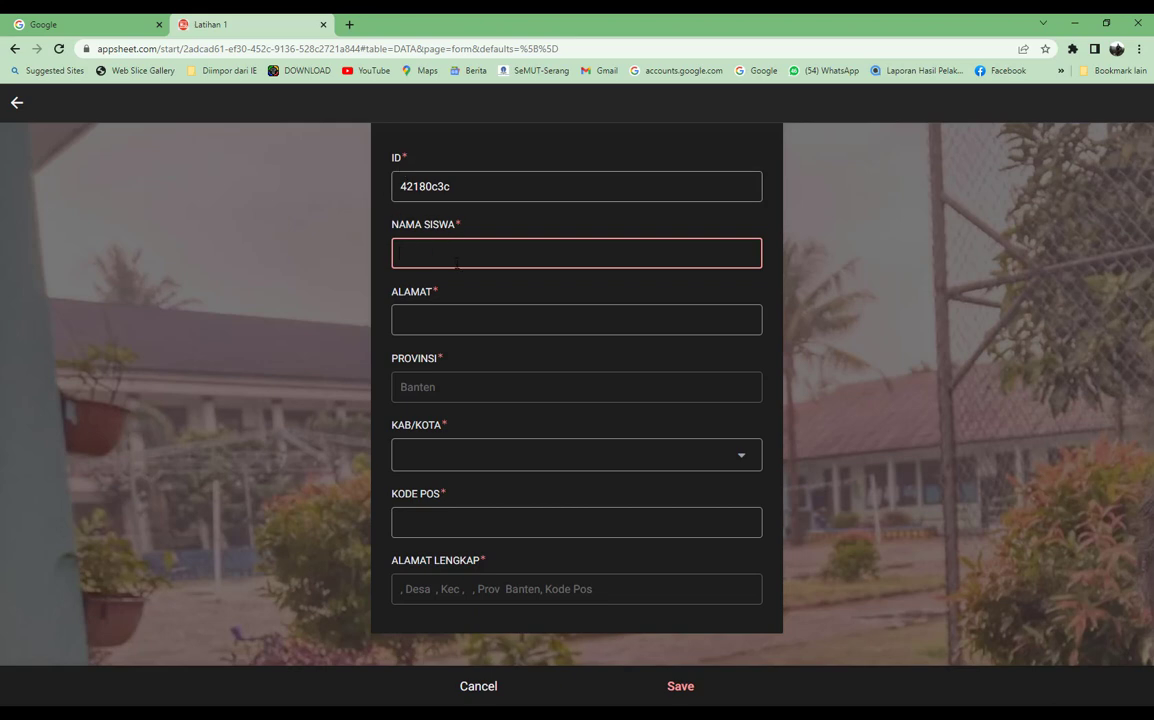
{"action": "type", "text": "AAABBBB"}
{"action": "left_click", "coordinate": [450, 320]}
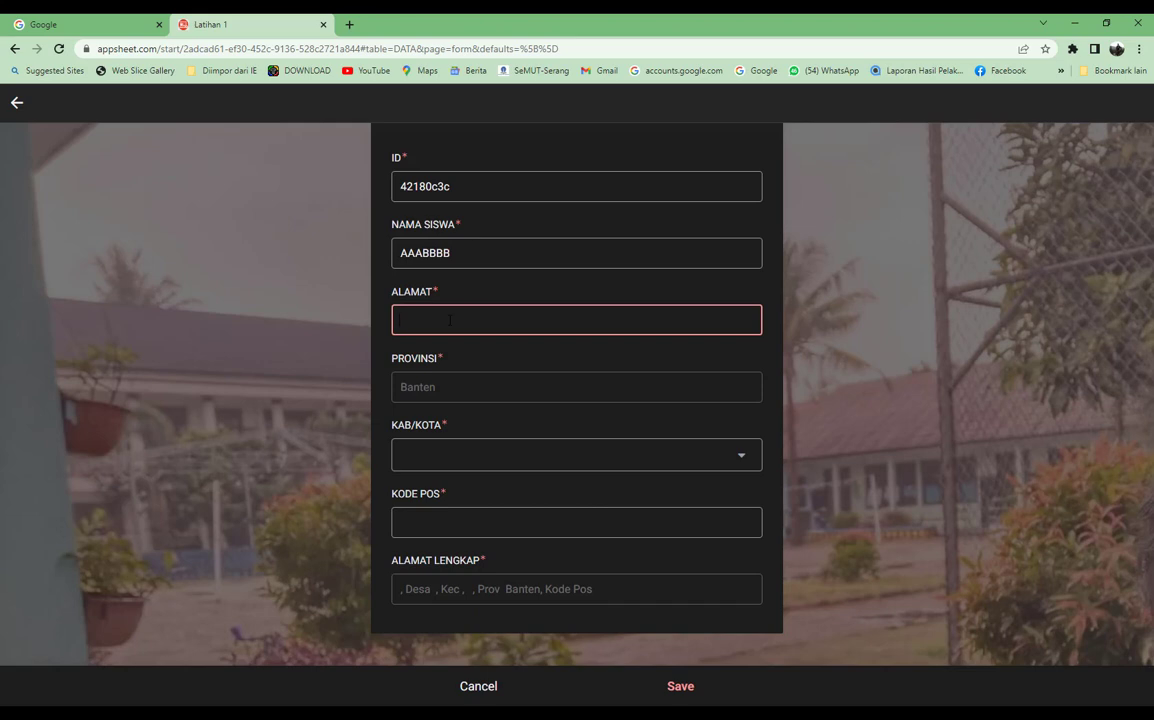
{"action": "type", "text": "CCCC DDDDDD FFF"}
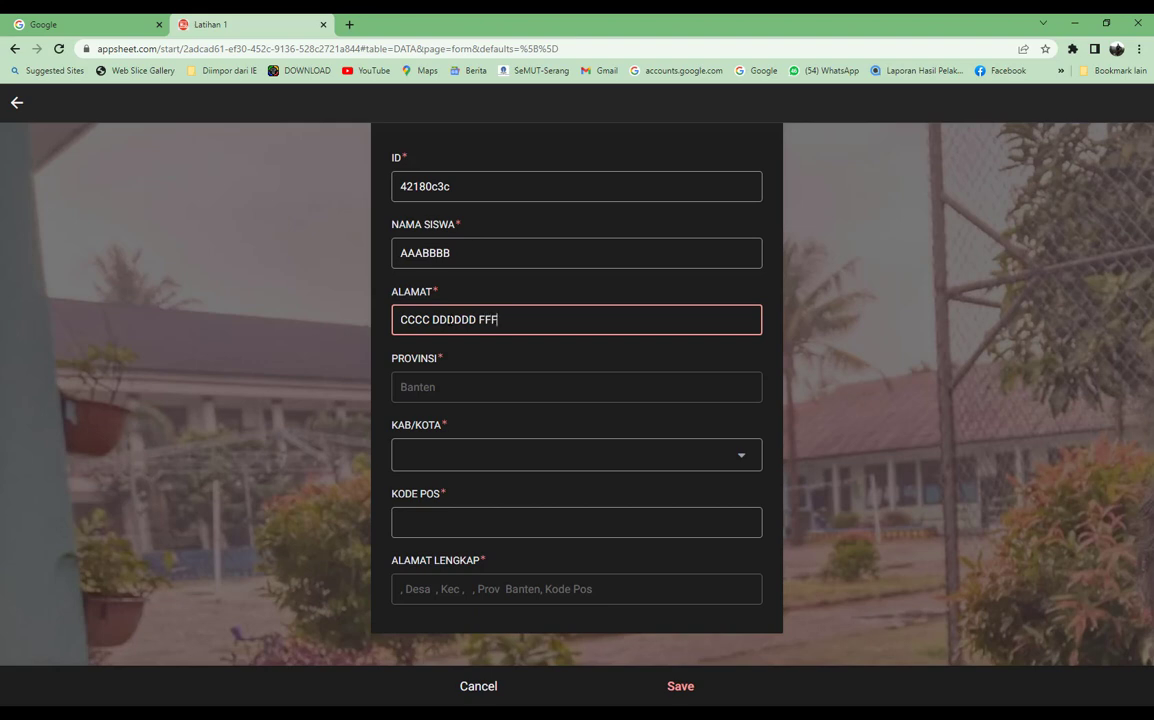
{"action": "key", "text": "ctrl+a"}
{"action": "type", "text": "SSSSS SSSSS"}
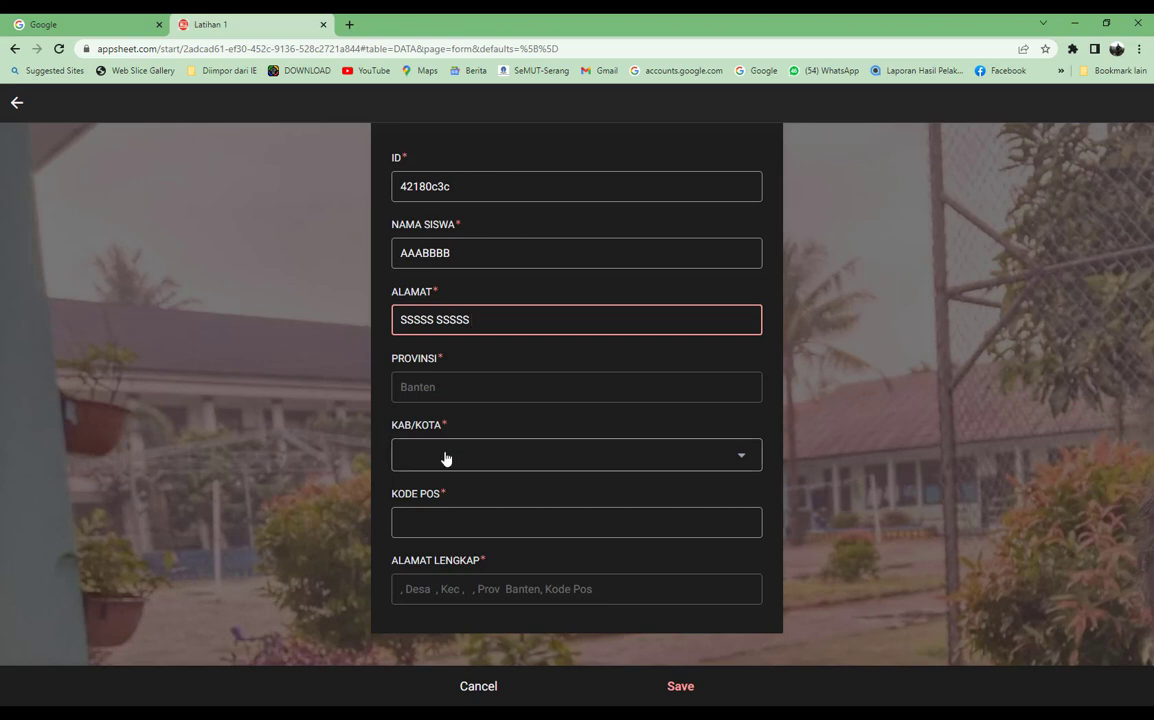
Set the record's KAB/KOTA to Kab. Serang, KECAMATAN to Bojonegara and DESA/KELURAHAN to Kertasana
{"action": "left_click", "coordinate": [736, 464]}
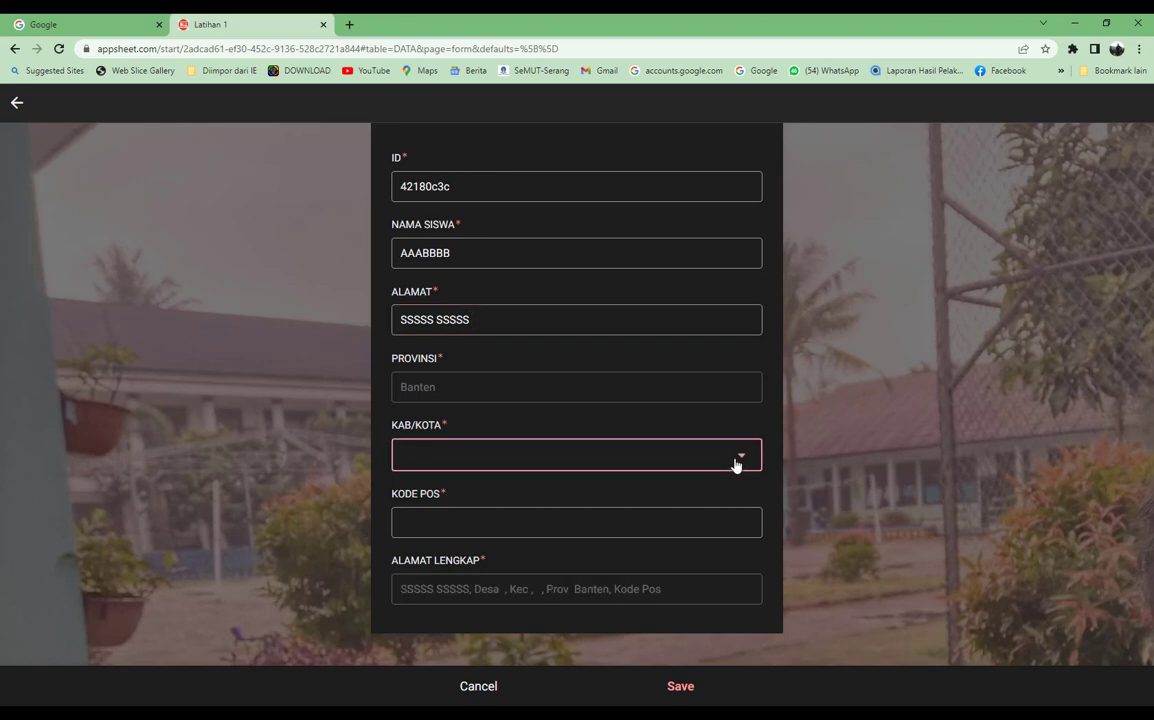
{"action": "left_click", "coordinate": [389, 190]}
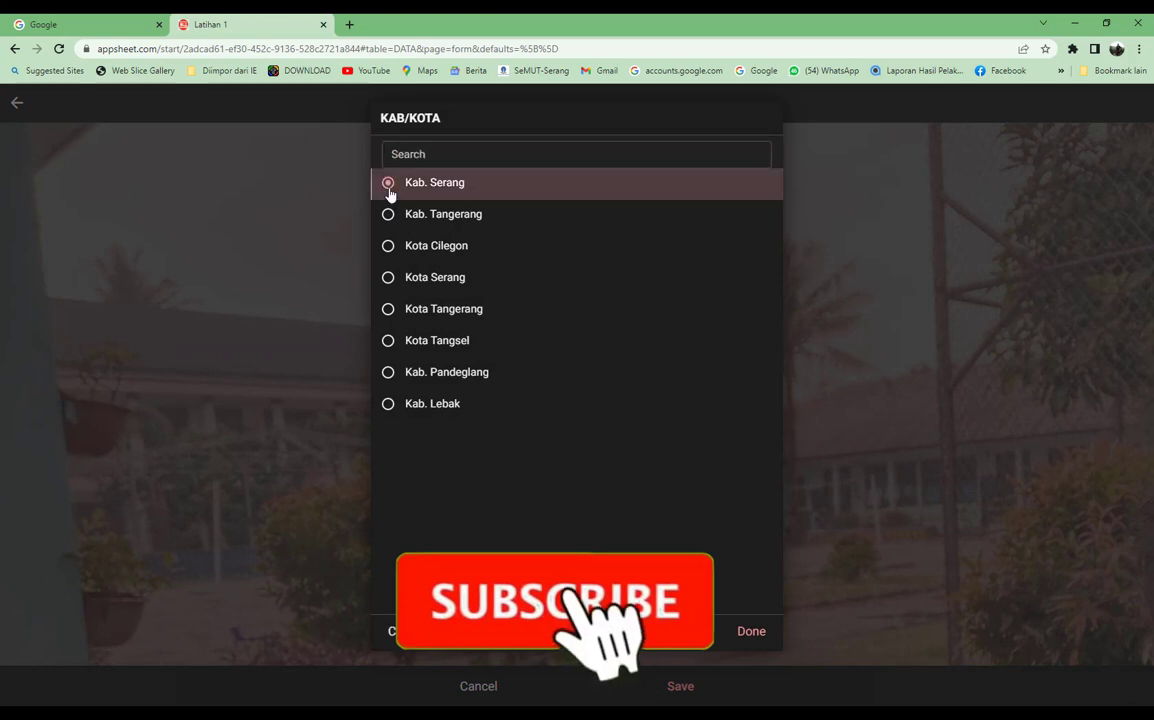
{"action": "left_click", "coordinate": [734, 526]}
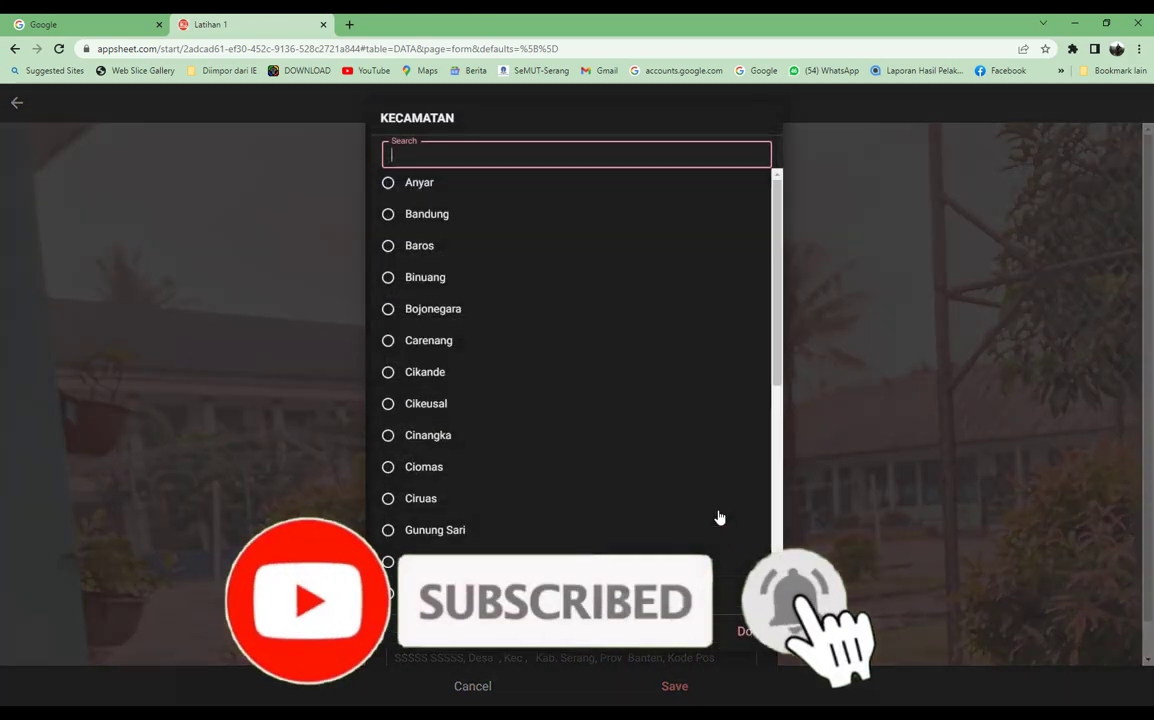
{"action": "left_click", "coordinate": [428, 311]}
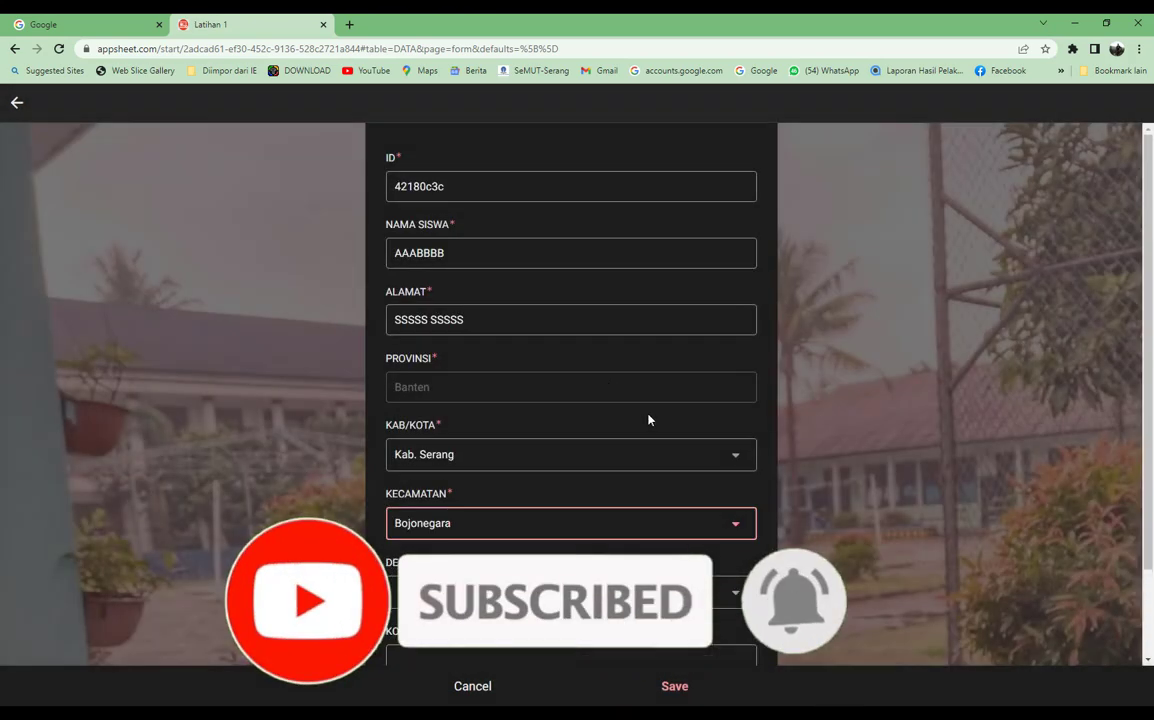
{"action": "left_click", "coordinate": [693, 592]}
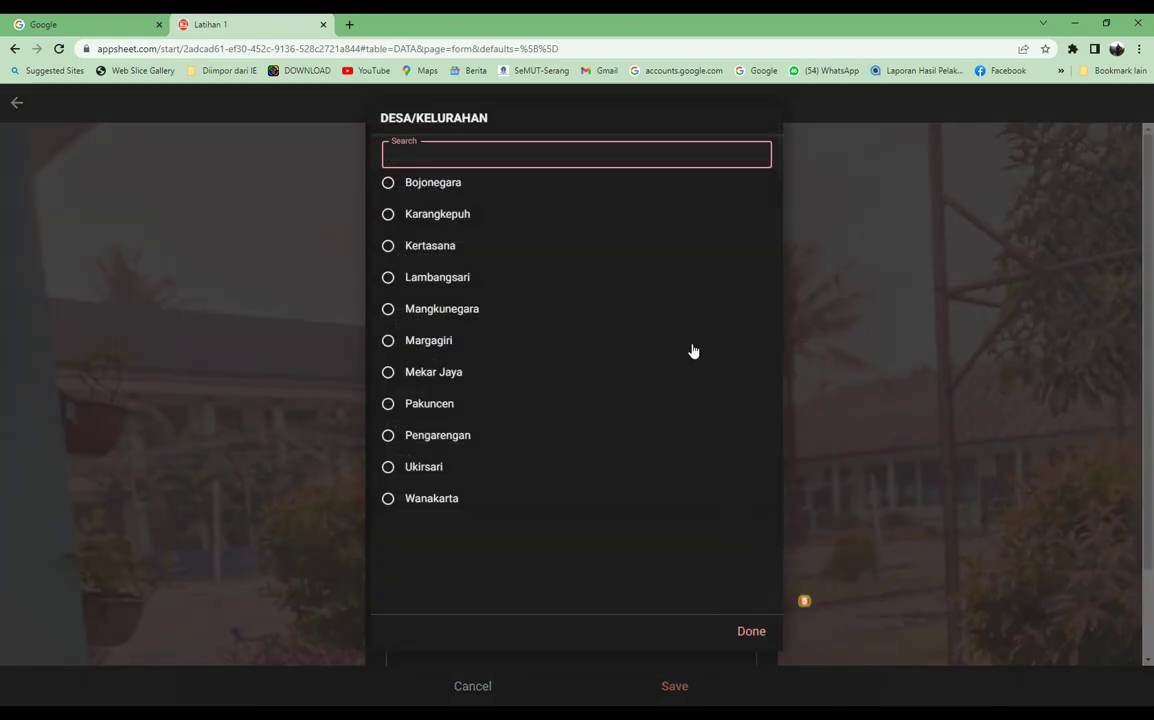
{"action": "left_click", "coordinate": [402, 253]}
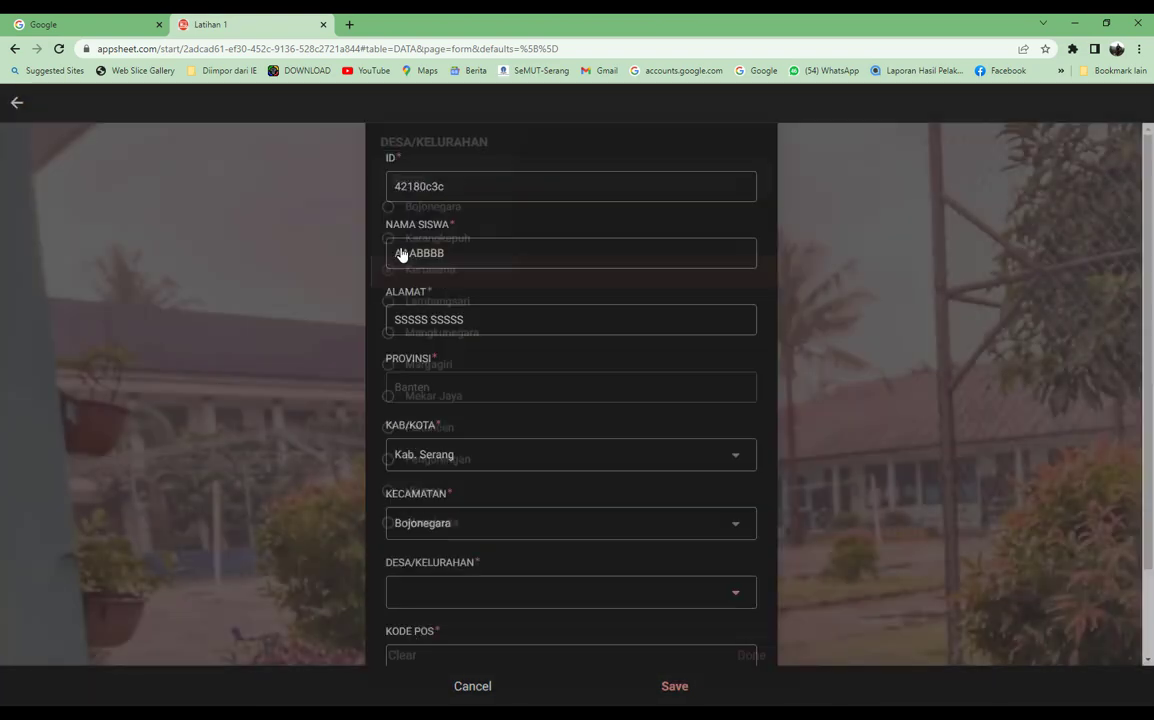
Set KODE POS to 1111111 and save the new DATA record
{"action": "scroll", "coordinate": [442, 551], "scroll_direction": "down", "scroll_amount": 1}
{"action": "left_click", "coordinate": [442, 551]}
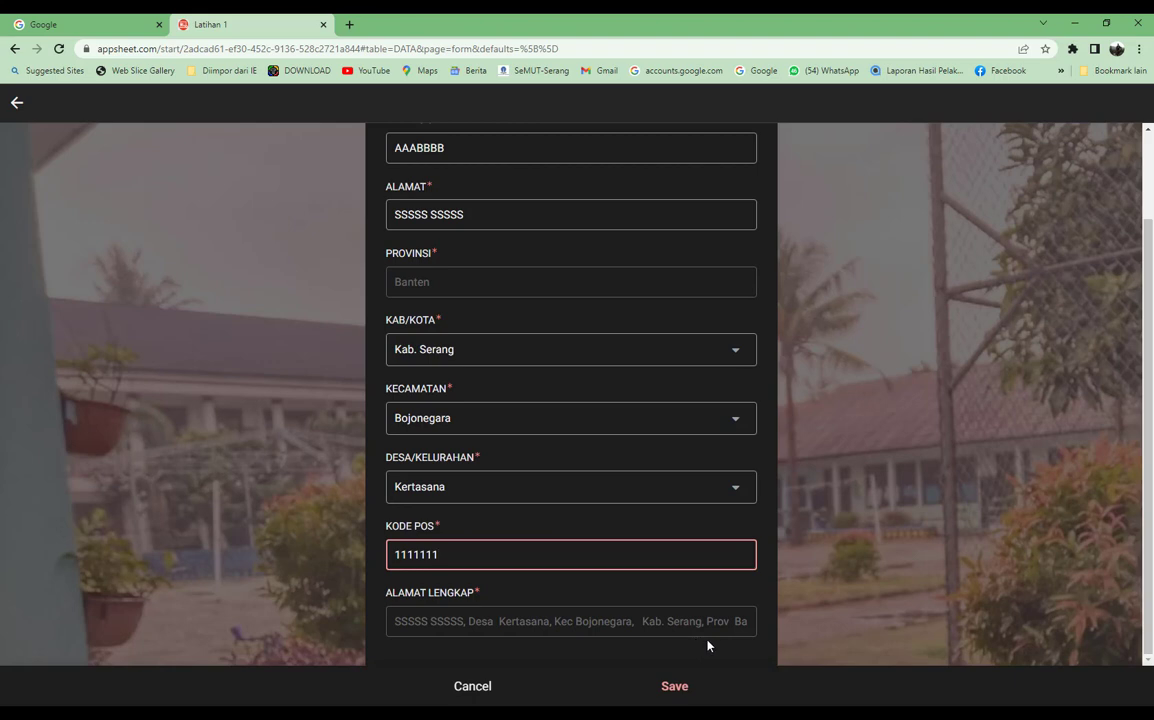
{"action": "left_click", "coordinate": [674, 687]}
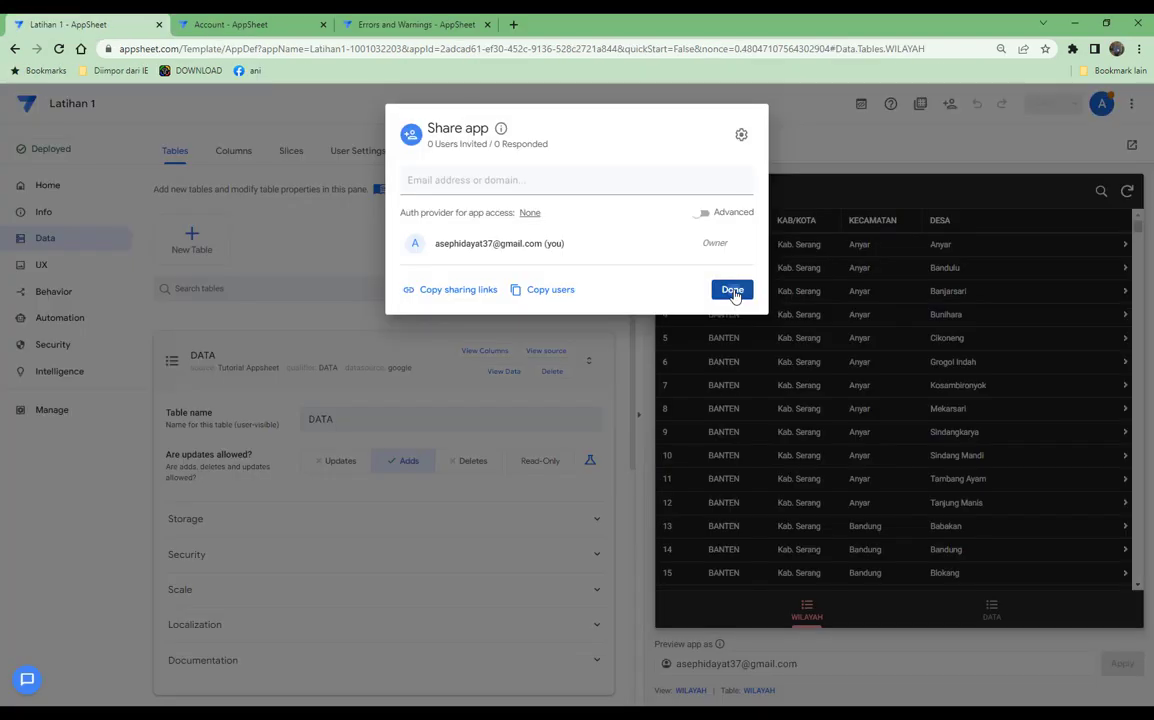
Back in the AppSheet editor window, close the app sharing dialog and open the security settings for requiring user sign-in
{"action": "left_click", "coordinate": [732, 290]}
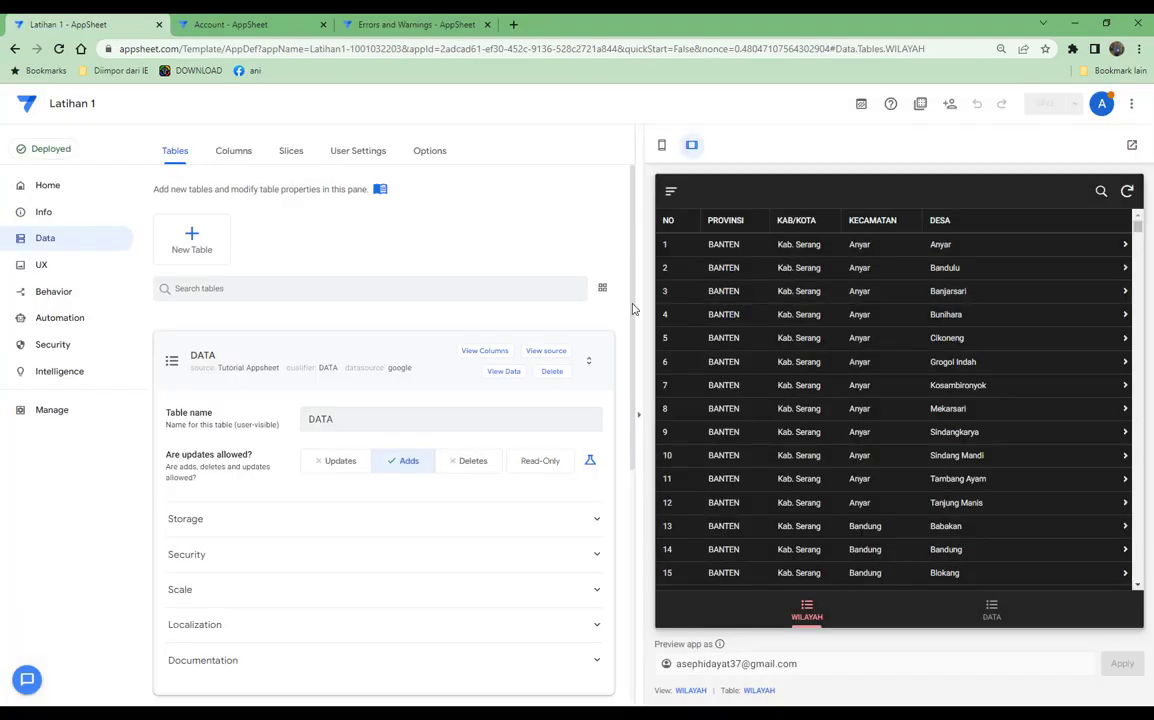
{"action": "left_click", "coordinate": [57, 345]}
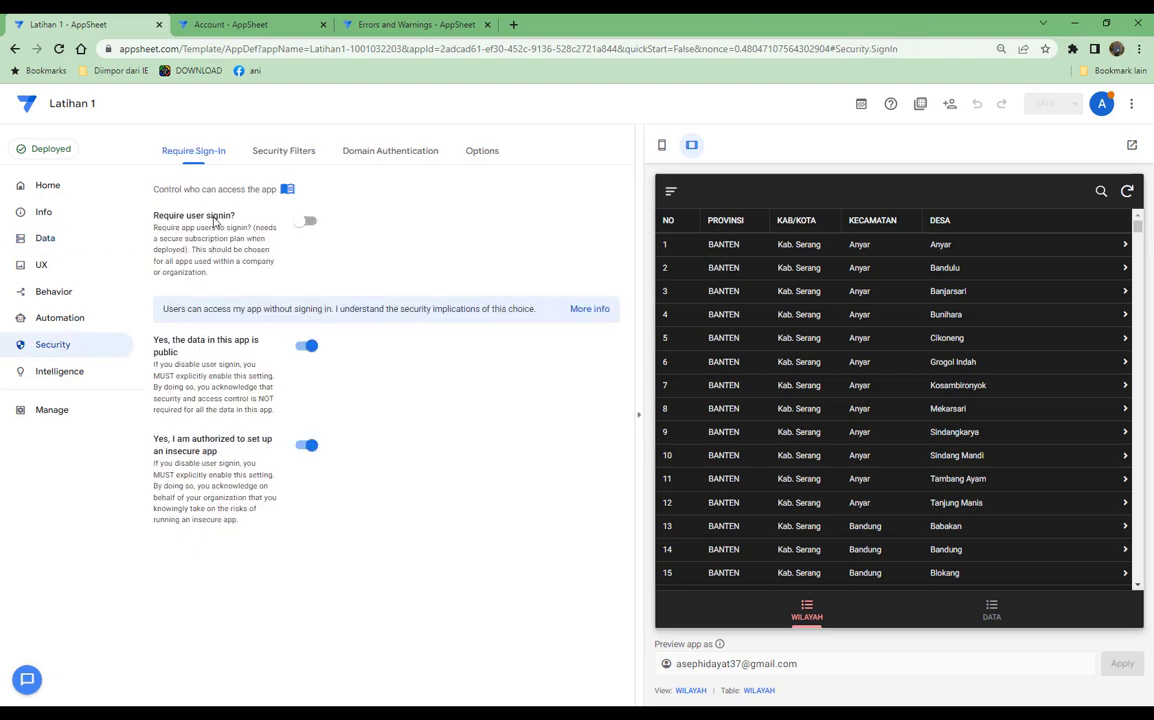